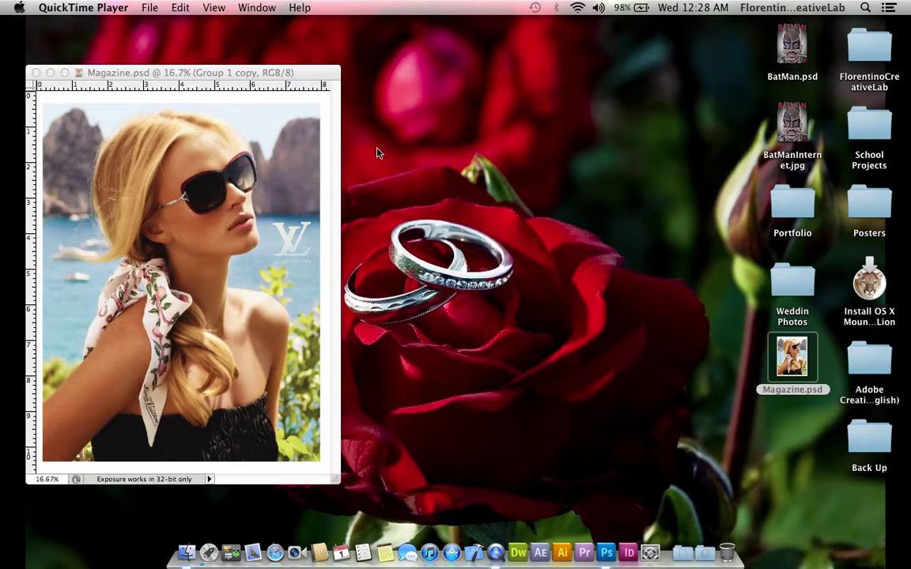
- Close the Color Efex Pro 4 panel and show Magazine.psd in full-screen mode
{"action": "left_click", "coordinate": [251, 69]}
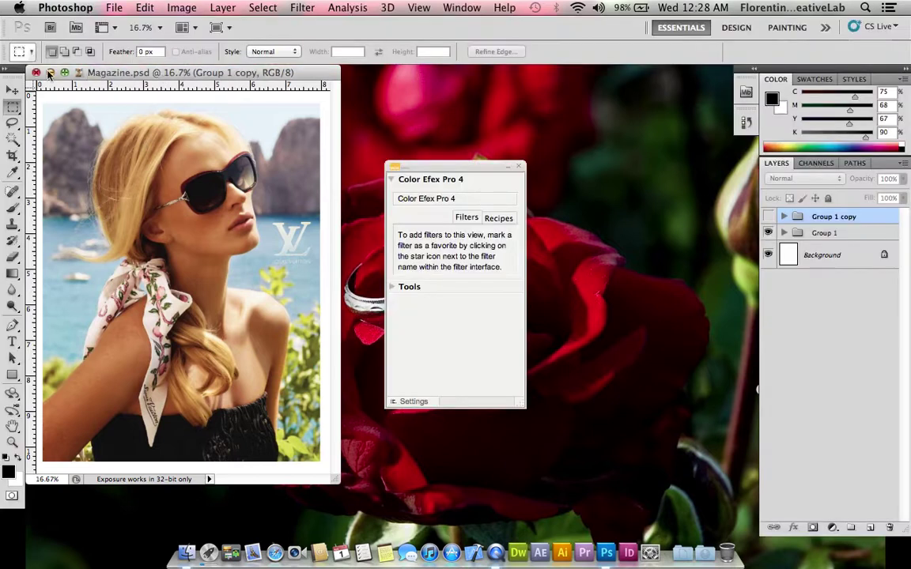
{"action": "left_click", "coordinate": [519, 168]}
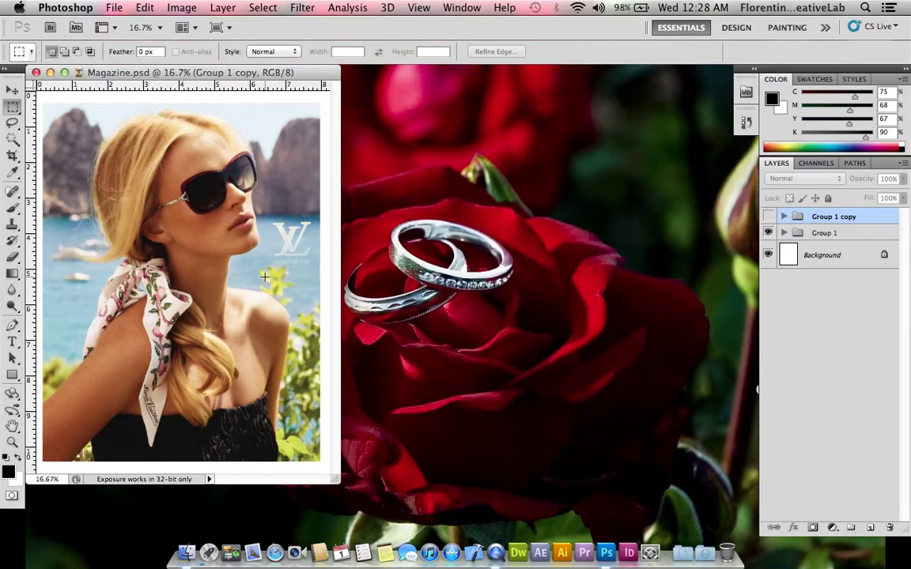
{"action": "key", "text": "v"}
{"action": "key", "text": "f"}
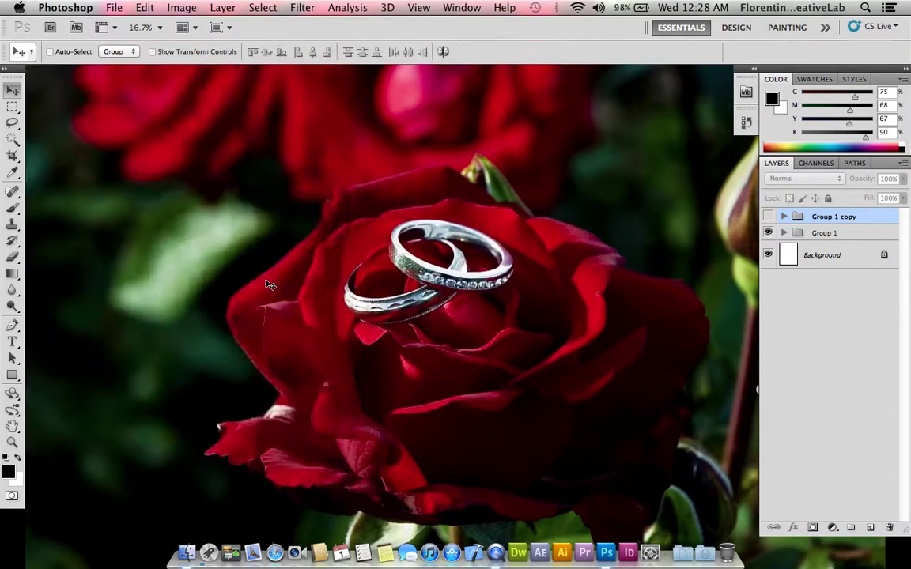
- Zoom in on the model's face, then show Group 1 copy and hide Group 1
{"action": "mouse_move", "coordinate": [558, 266]}
{"action": "left_mouse_down"}
{"action": "mouse_move", "coordinate": [522, 254]}
{"action": "mouse_move", "coordinate": [547, 274]}
{"action": "left_mouse_up"}
{"action": "scroll", "coordinate": [535, 246], "scroll_direction": "up", "scroll_amount": 2}
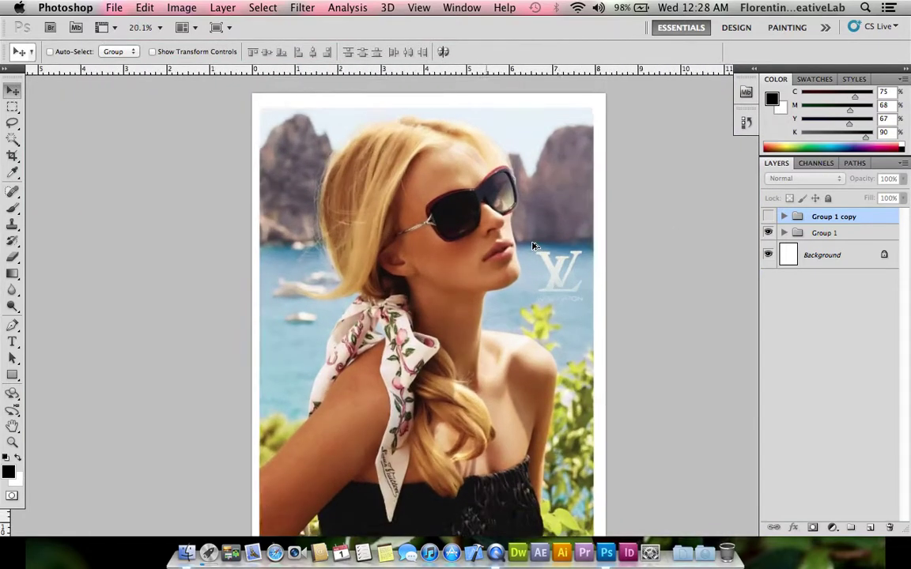
{"action": "scroll", "coordinate": [534, 248], "scroll_direction": "up", "scroll_amount": 2}
{"action": "scroll", "coordinate": [530, 255], "scroll_direction": "up", "scroll_amount": 2}
{"action": "scroll", "coordinate": [518, 265], "scroll_direction": "up", "scroll_amount": 2}
{"action": "scroll", "coordinate": [514, 271], "scroll_direction": "up", "scroll_amount": 2}
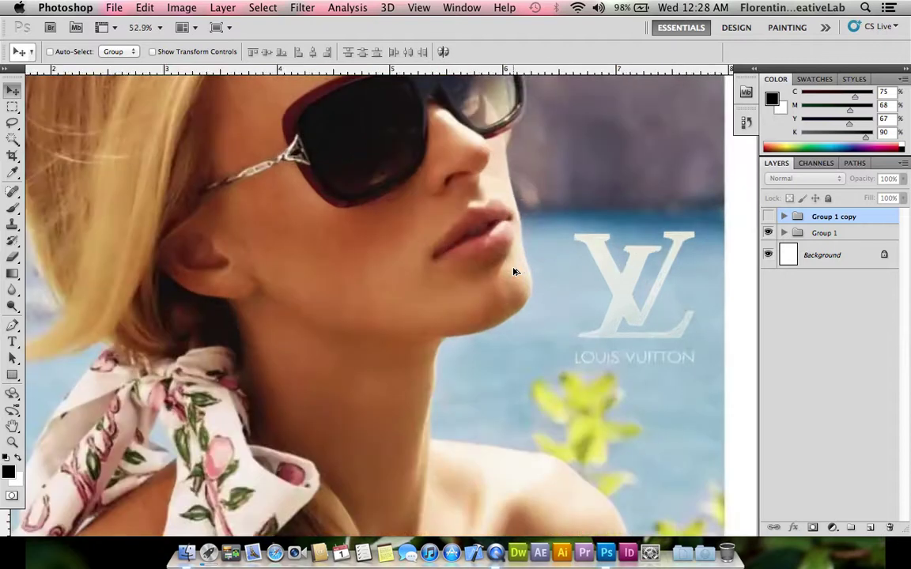
{"action": "mouse_move", "coordinate": [429, 296]}
{"action": "left_mouse_down"}
{"action": "mouse_move", "coordinate": [474, 370]}
{"action": "mouse_move", "coordinate": [455, 412]}
{"action": "left_mouse_up"}
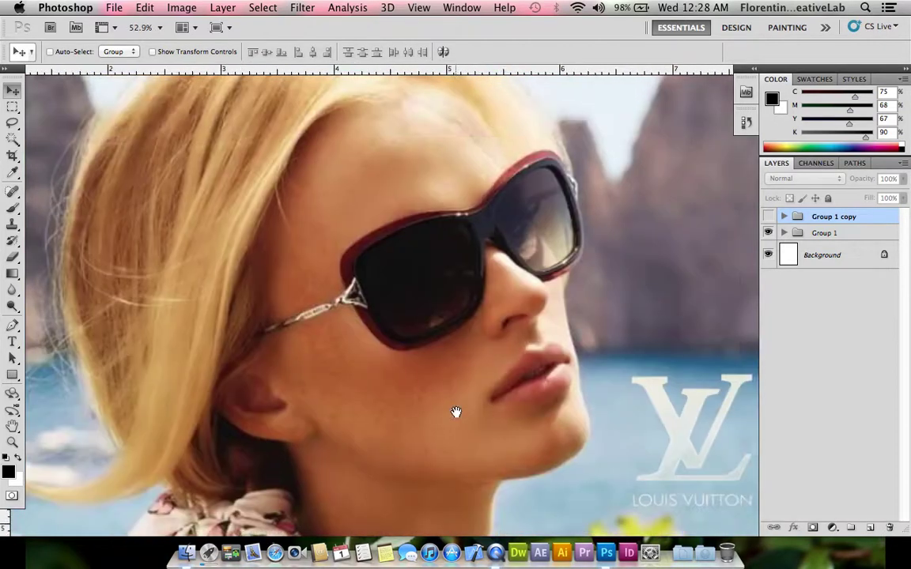
{"action": "left_click_drag", "start_coordinate": [494, 338], "coordinate": [507, 374]}
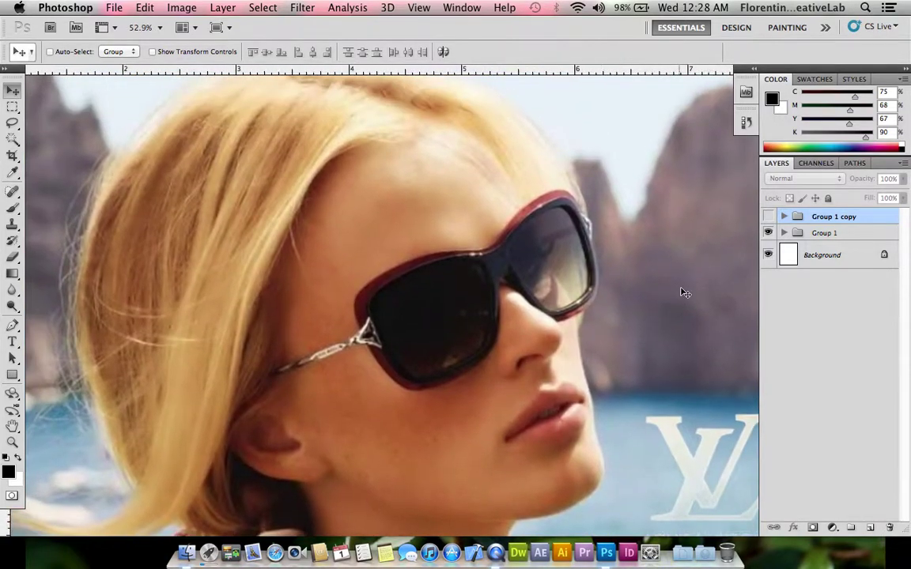
{"action": "left_click", "coordinate": [768, 216]}
{"action": "left_click", "coordinate": [767, 232]}
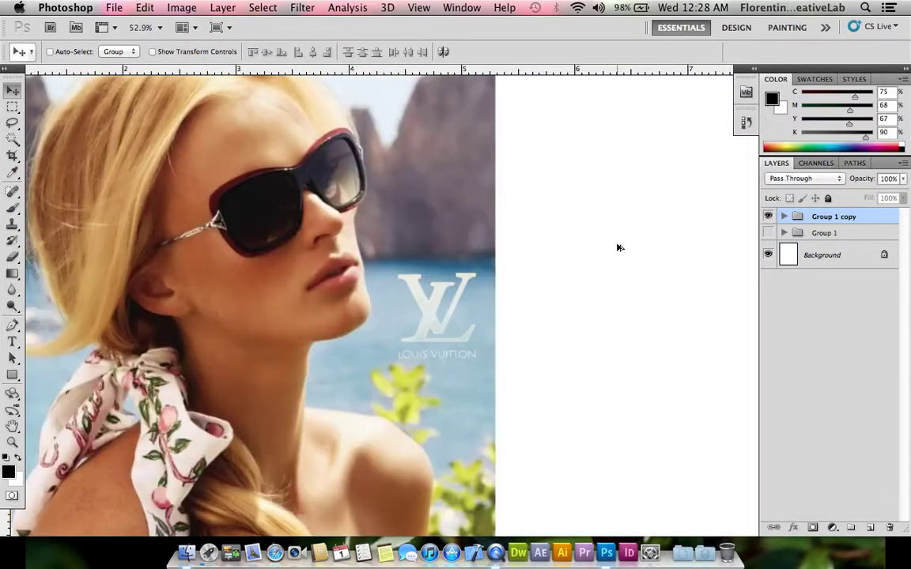
- Zoom out and centre the whole white page, with the photo in its top-left corner
{"action": "scroll", "coordinate": [617, 249], "scroll_direction": "down", "scroll_amount": 2}
{"action": "scroll", "coordinate": [604, 261], "scroll_direction": "down", "scroll_amount": 1}
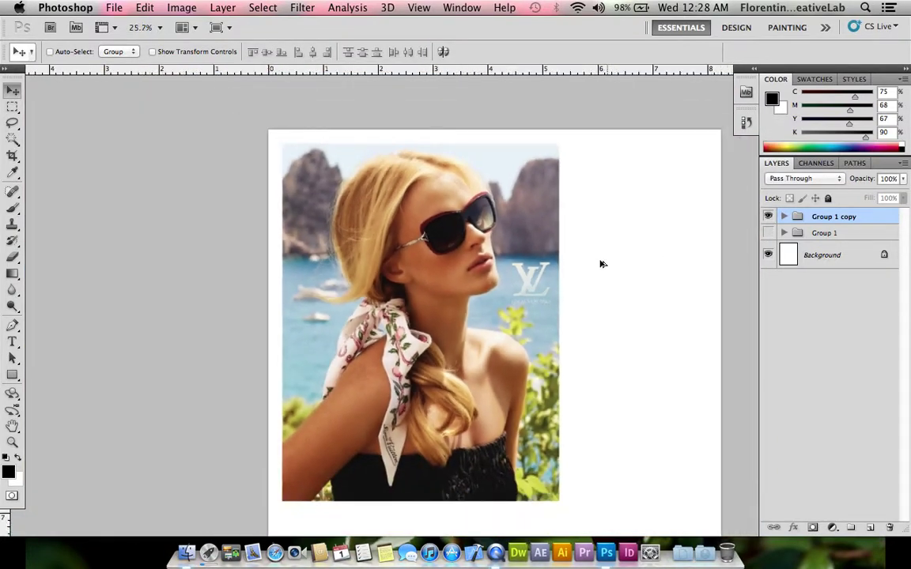
{"action": "left_click_drag", "start_coordinate": [594, 325], "coordinate": [511, 208]}
{"action": "scroll", "coordinate": [515, 211], "scroll_direction": "down", "scroll_amount": 1}
{"action": "scroll", "coordinate": [518, 209], "scroll_direction": "down", "scroll_amount": 1}
{"action": "left_click_drag", "start_coordinate": [518, 210], "coordinate": [476, 228]}
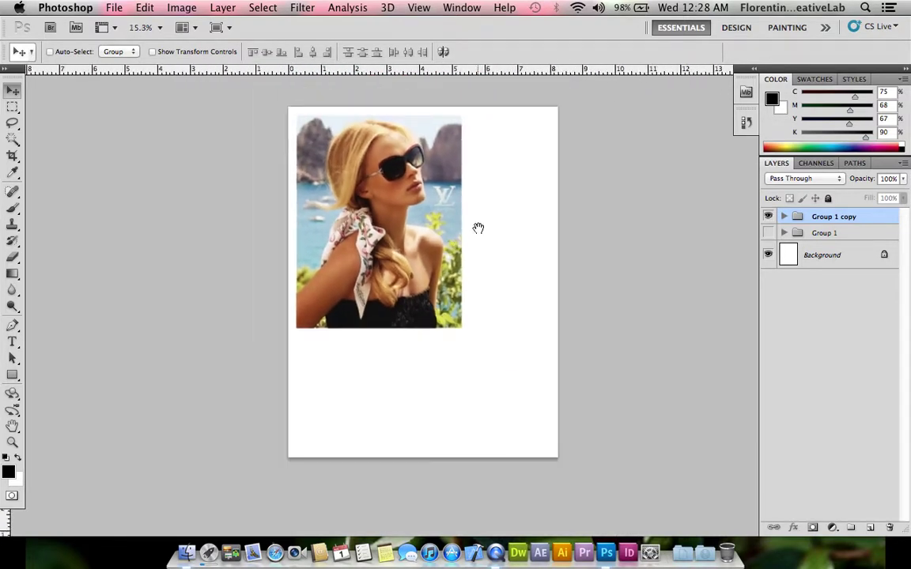
{"action": "left_click", "coordinate": [275, 553]}
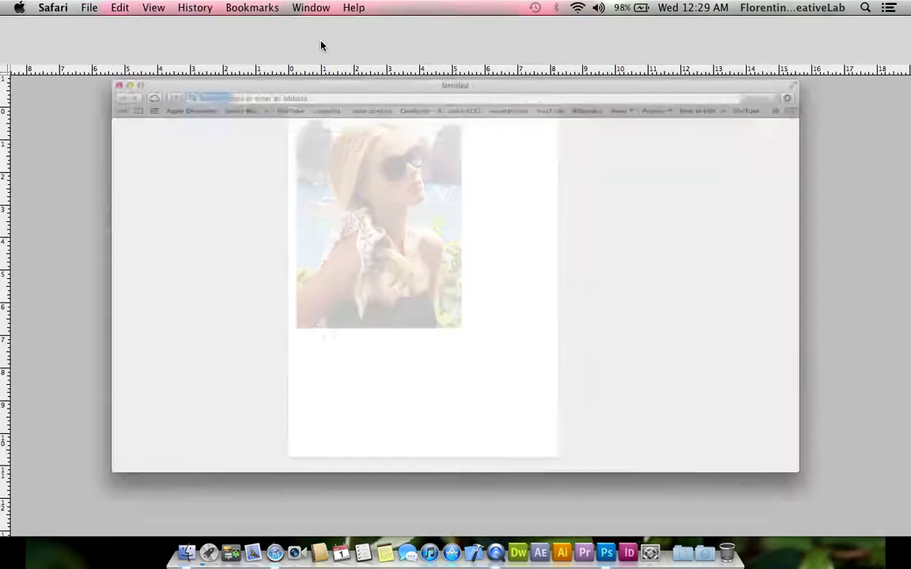
- Search google.com for 'Magazine Articles' and open the TIME Magazine U.S. Edition result
{"action": "type", "text": "google.com"}
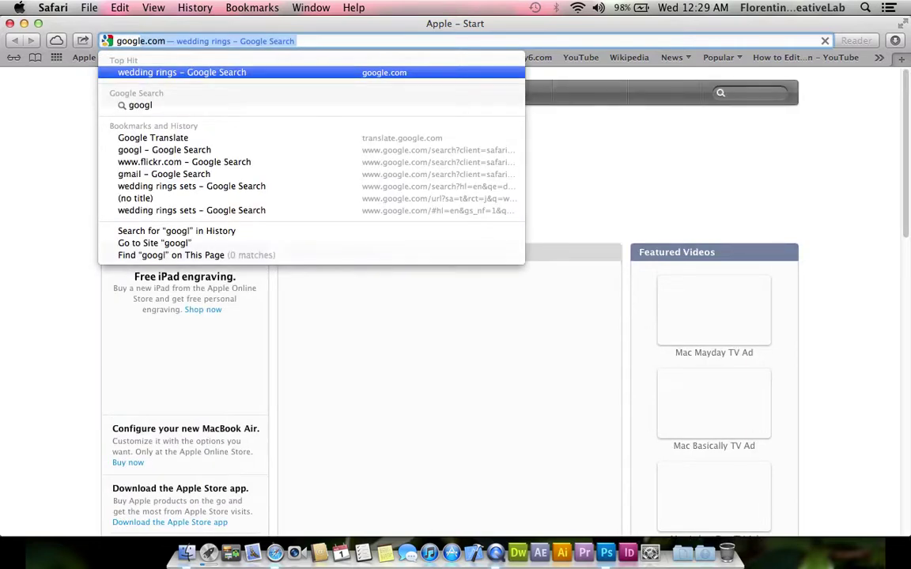
{"action": "key", "text": "Return"}
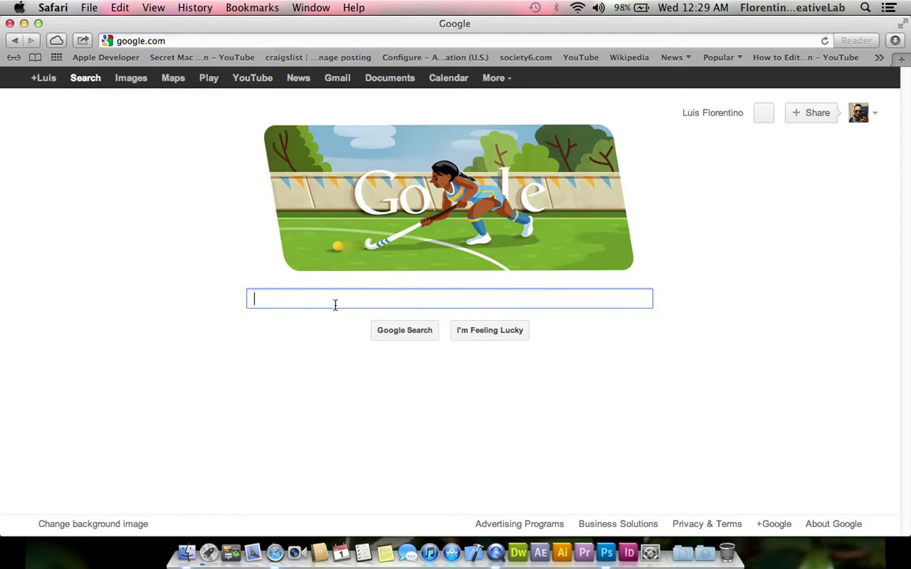
{"action": "type", "text": "Ma"}
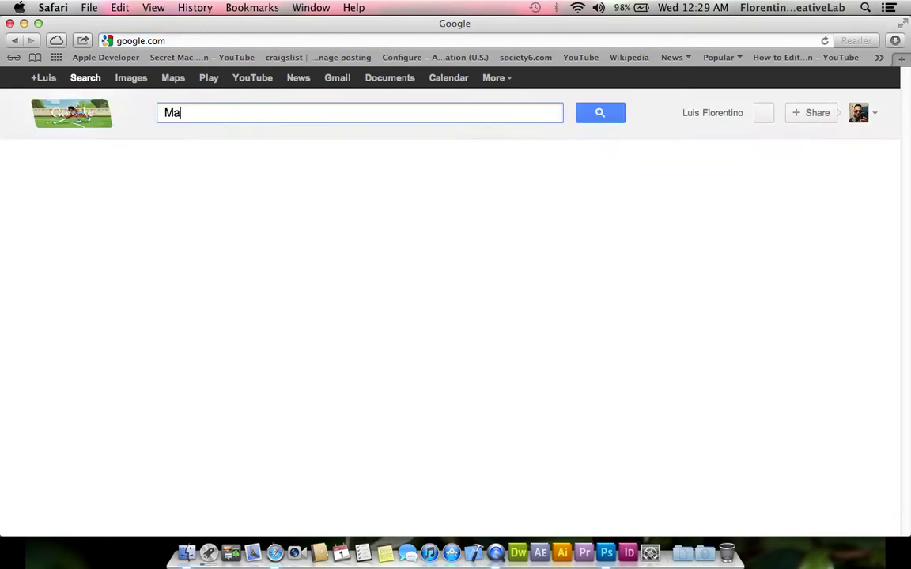
{"action": "type", "text": "gazine A"}
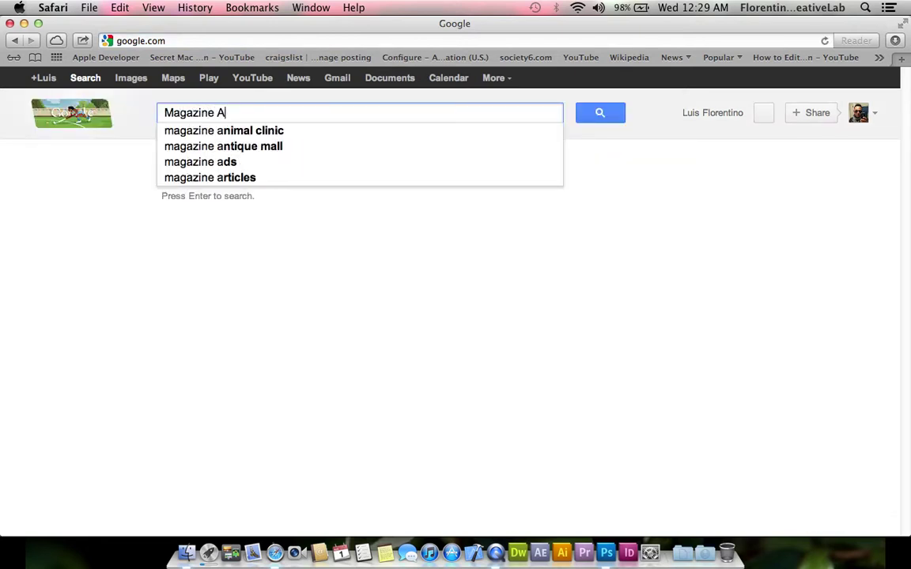
{"action": "key", "text": "BackSpace"}
{"action": "type", "text": "Article"}
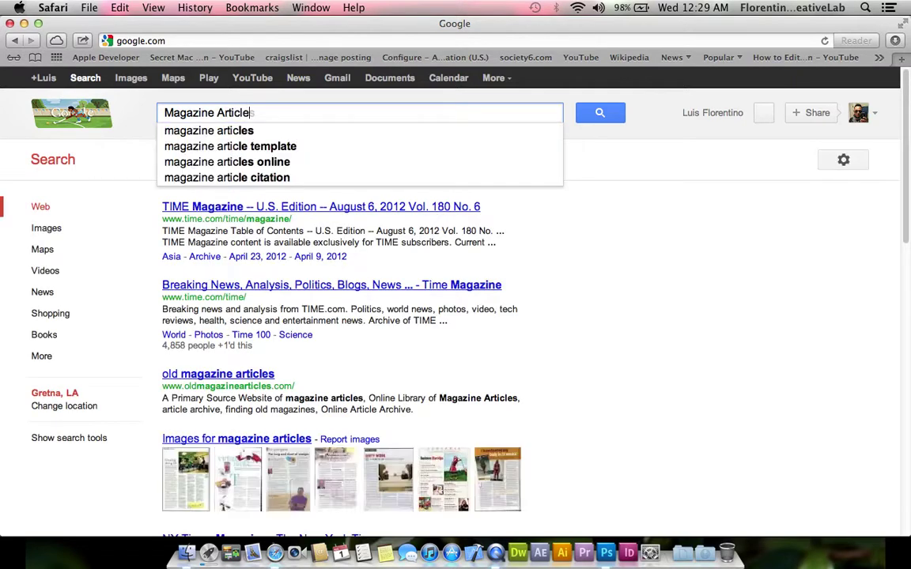
{"action": "type", "text": "s"}
{"action": "key", "text": "Return"}
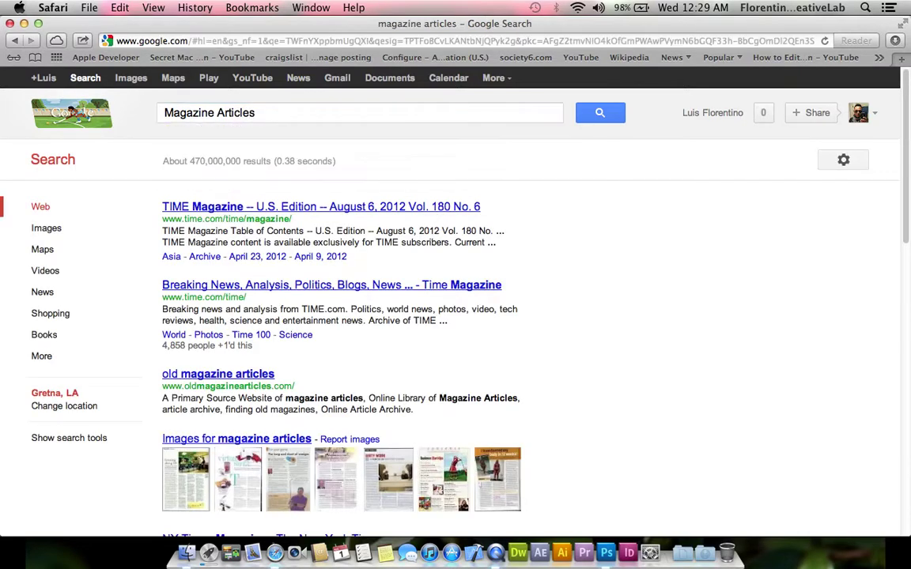
{"action": "left_click", "coordinate": [305, 208]}
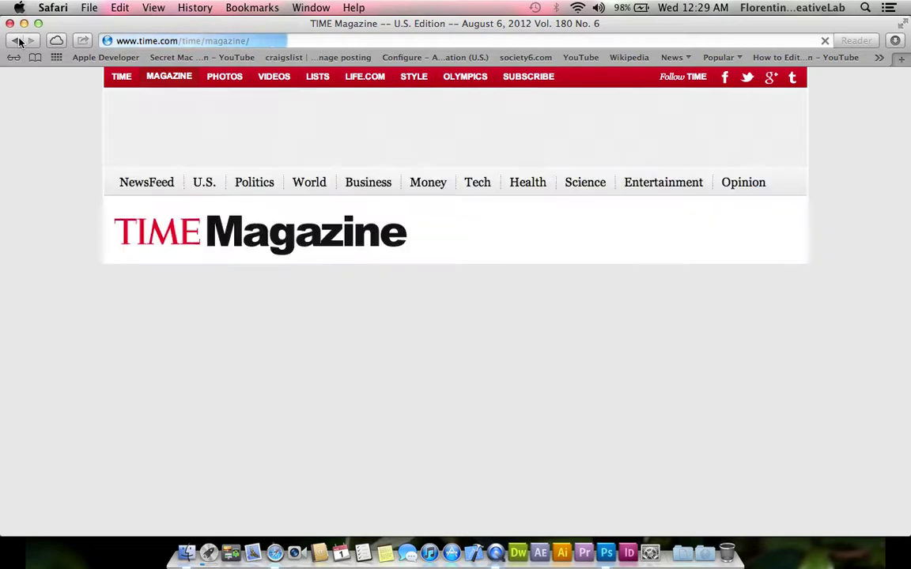
{"action": "scroll", "coordinate": [200, 274], "scroll_direction": "down", "scroll_amount": 3}
{"action": "scroll", "coordinate": [194, 271], "scroll_direction": "down", "scroll_amount": 7}
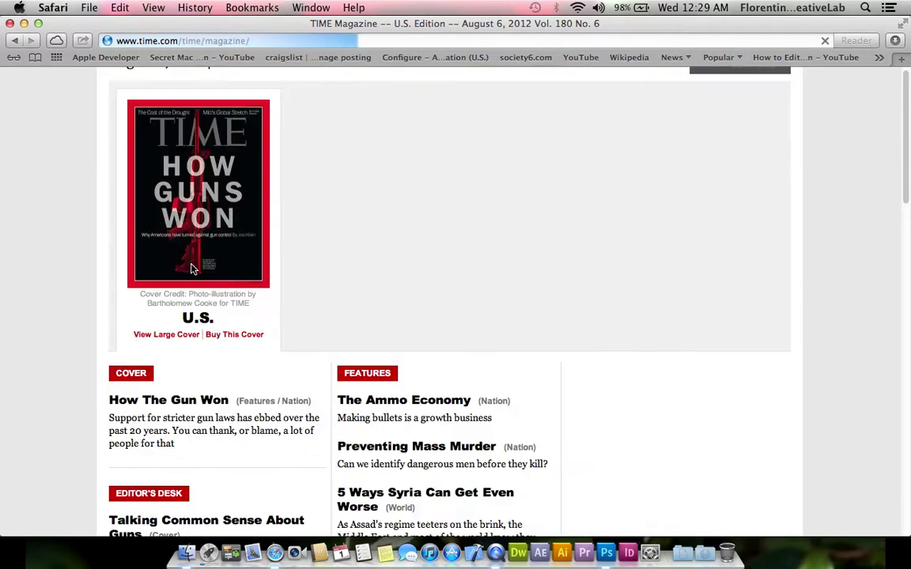
{"action": "scroll", "coordinate": [229, 308], "scroll_direction": "down", "scroll_amount": 2}
{"action": "scroll", "coordinate": [237, 320], "scroll_direction": "down", "scroll_amount": 1}
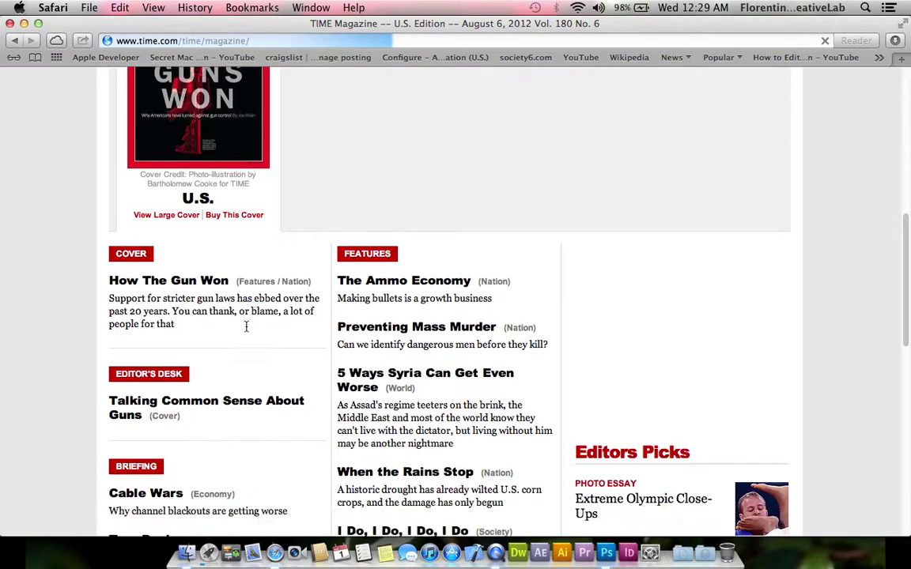
{"action": "scroll", "coordinate": [197, 285], "scroll_direction": "down", "scroll_amount": 7}
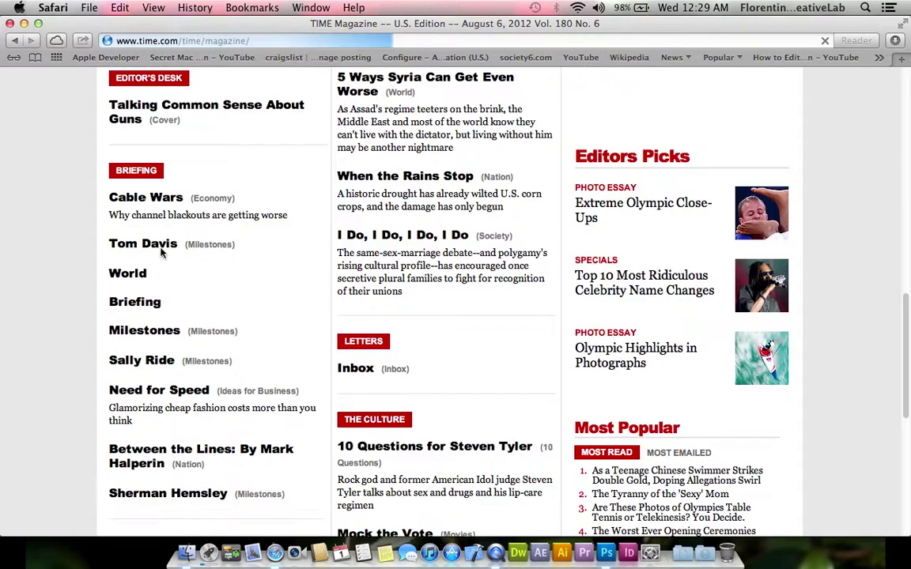
{"action": "left_click", "coordinate": [16, 41]}
{"action": "scroll", "coordinate": [317, 332], "scroll_direction": "down", "scroll_amount": 3}
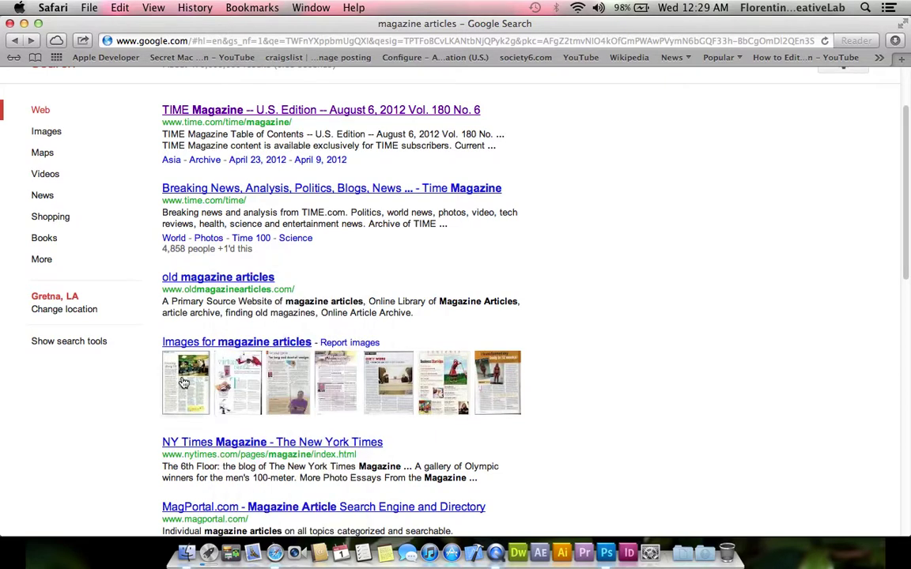
{"action": "scroll", "coordinate": [460, 339], "scroll_direction": "down", "scroll_amount": 3}
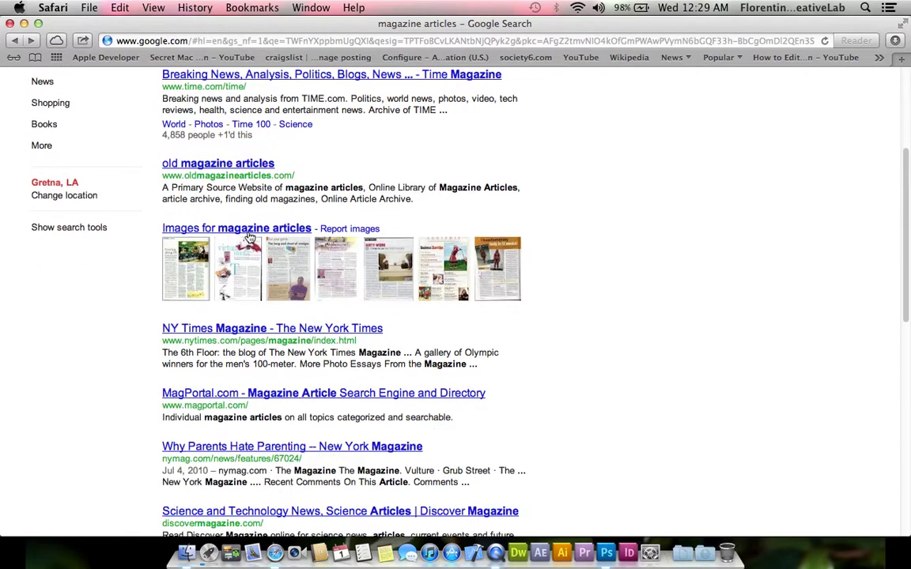
- Open the NY Times Magazine result and browse the top of its page
{"action": "mouse_move", "coordinate": [272, 442]}
{"action": "left_click", "coordinate": [273, 328]}
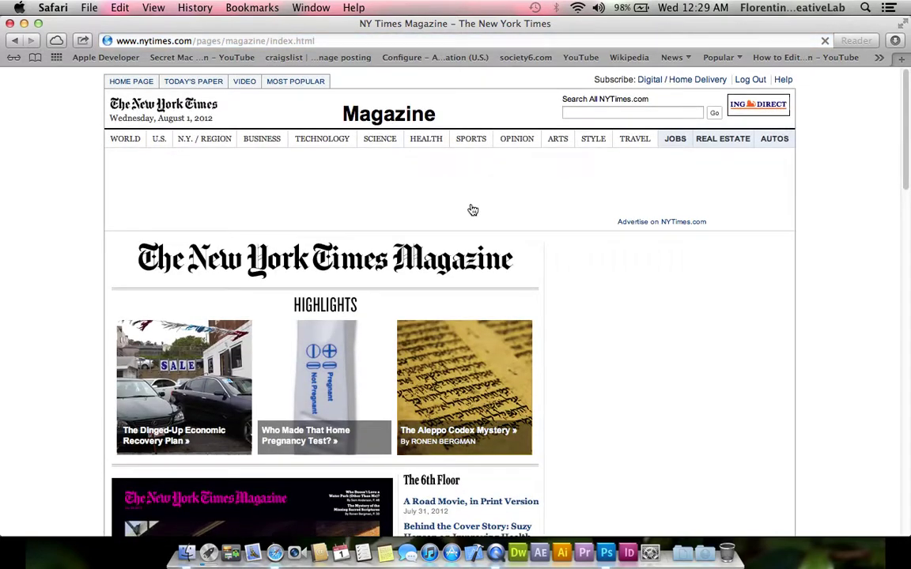
{"action": "scroll", "coordinate": [471, 207], "scroll_direction": "down", "scroll_amount": 3}
{"action": "scroll", "coordinate": [472, 209], "scroll_direction": "down", "scroll_amount": 2}
{"action": "scroll", "coordinate": [458, 218], "scroll_direction": "down", "scroll_amount": 5}
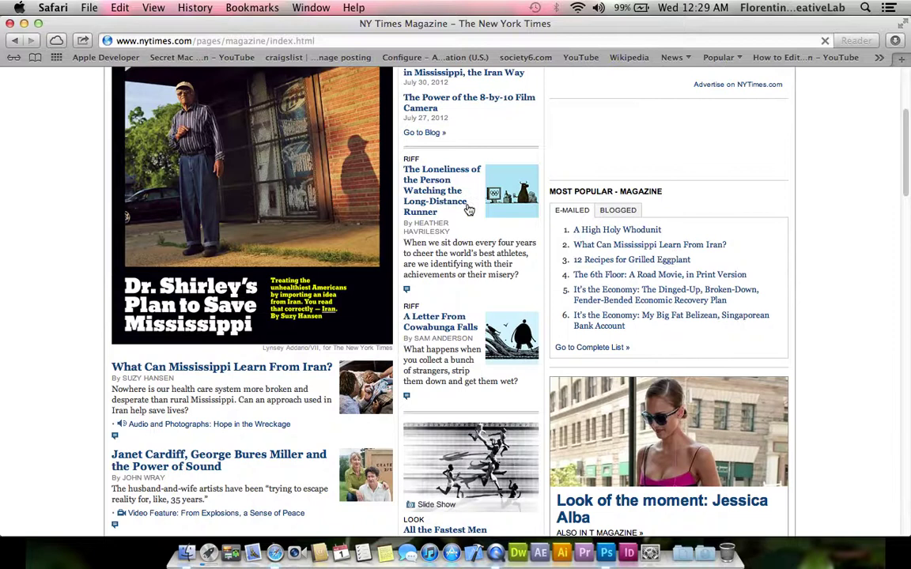
{"action": "scroll", "coordinate": [452, 227], "scroll_direction": "up", "scroll_amount": 1}
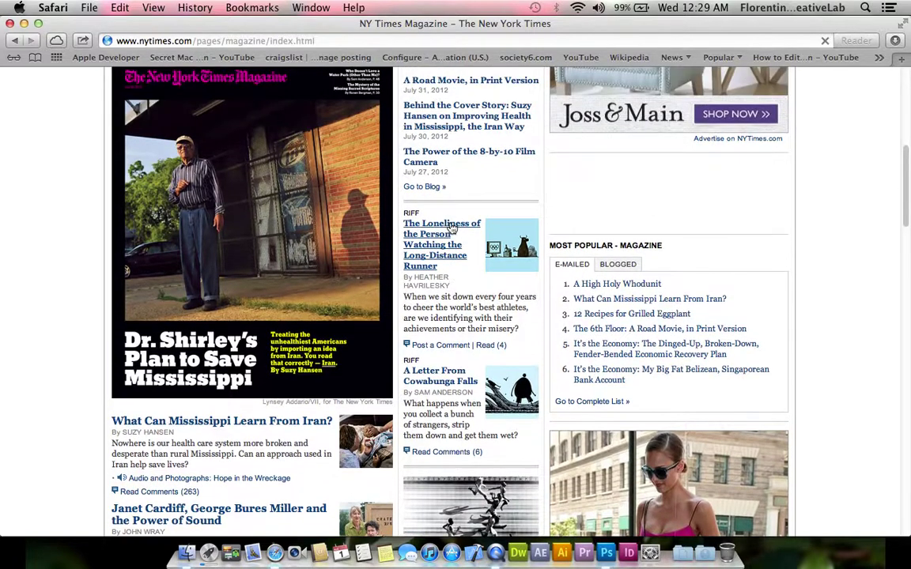
{"action": "scroll", "coordinate": [452, 228], "scroll_direction": "up", "scroll_amount": 1}
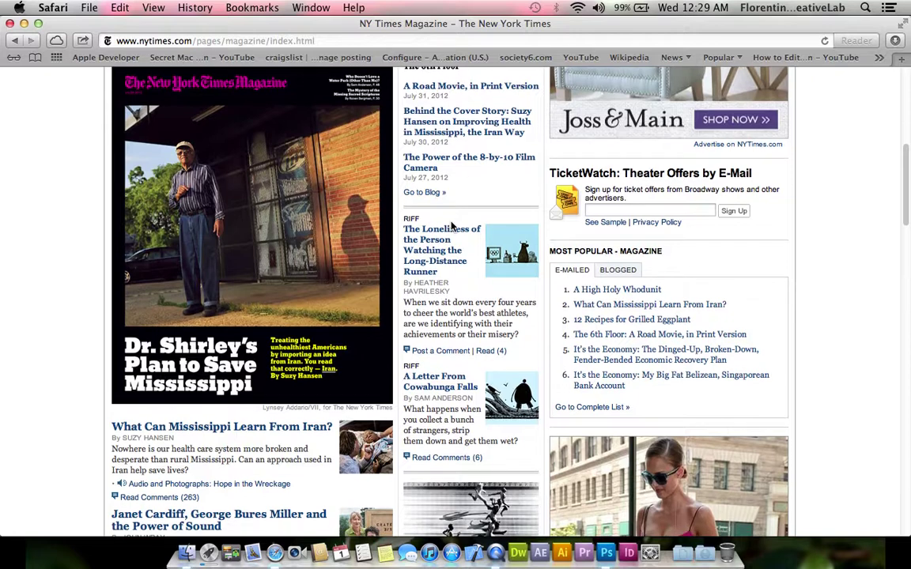
- Scroll down to the Recent Times Magazines covers and Multimedia section, then minimize Safari
{"action": "scroll", "coordinate": [451, 228], "scroll_direction": "down", "scroll_amount": 1}
{"action": "scroll", "coordinate": [452, 228], "scroll_direction": "down", "scroll_amount": 5}
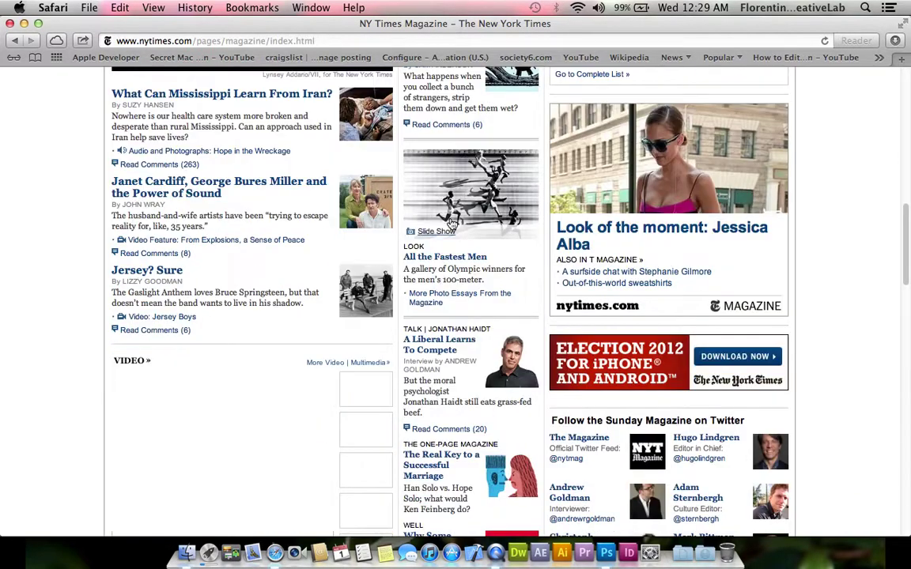
{"action": "scroll", "coordinate": [450, 217], "scroll_direction": "down", "scroll_amount": 3}
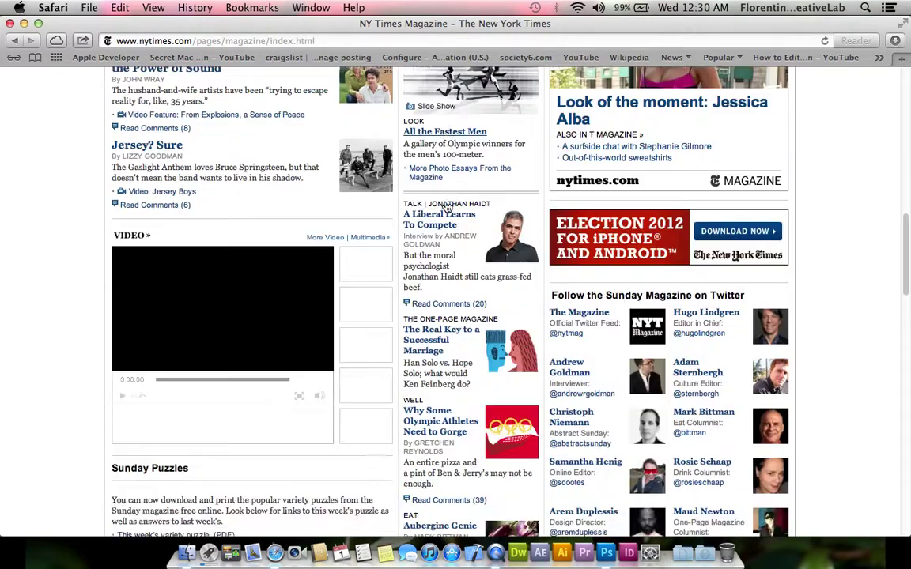
{"action": "scroll", "coordinate": [448, 207], "scroll_direction": "down", "scroll_amount": 5}
{"action": "scroll", "coordinate": [449, 204], "scroll_direction": "down", "scroll_amount": 3}
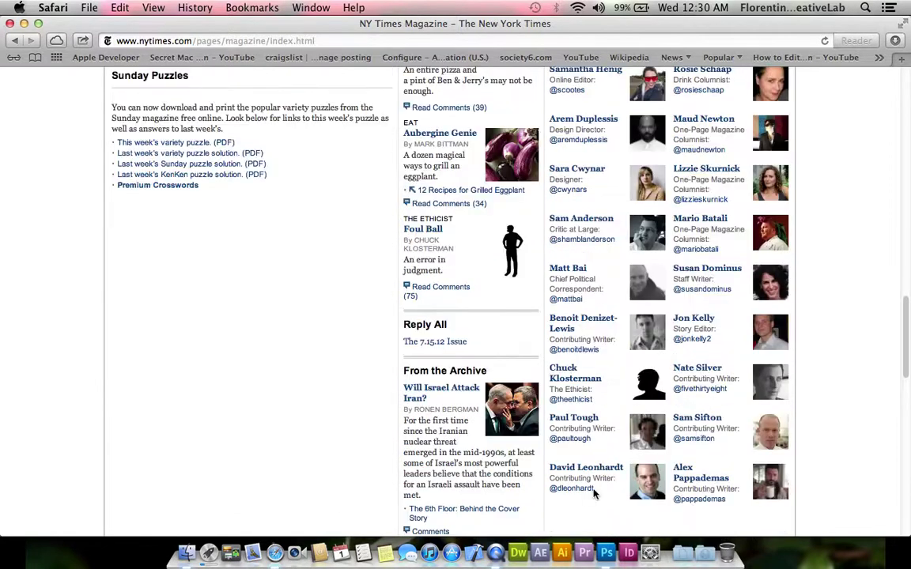
{"action": "scroll", "coordinate": [77, 119], "scroll_direction": "down", "scroll_amount": 4}
{"action": "scroll", "coordinate": [103, 127], "scroll_direction": "up", "scroll_amount": 3}
{"action": "scroll", "coordinate": [127, 150], "scroll_direction": "down", "scroll_amount": 2}
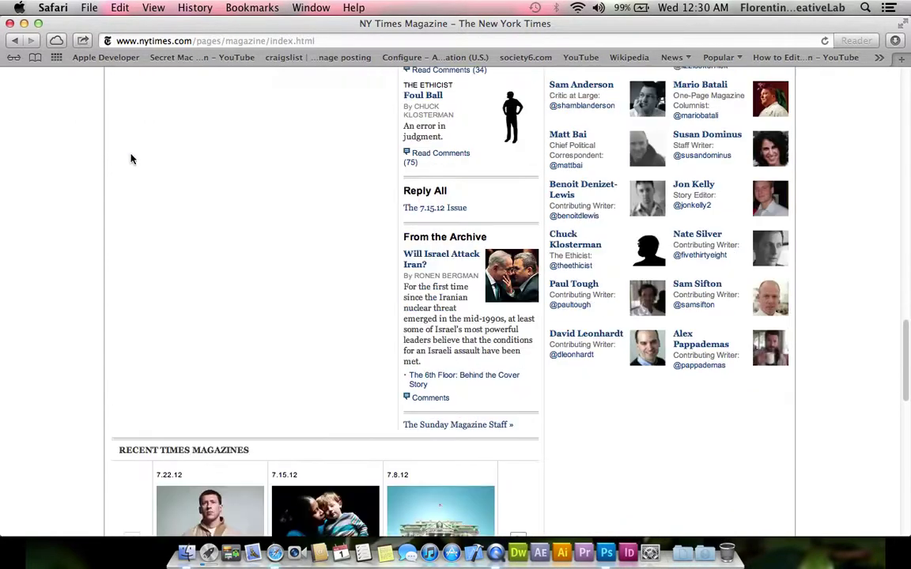
{"action": "scroll", "coordinate": [130, 157], "scroll_direction": "down", "scroll_amount": 9}
{"action": "scroll", "coordinate": [131, 158], "scroll_direction": "up", "scroll_amount": 2}
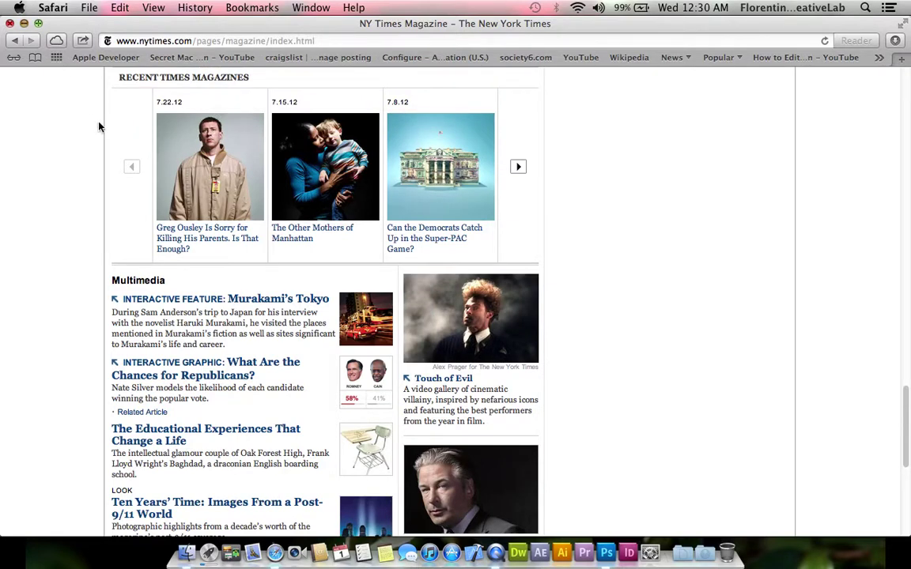
{"action": "left_click", "coordinate": [24, 23]}
- Back in the magazine layout, start a Horizontal Type text layer below the model photo
{"action": "left_click", "coordinate": [379, 328]}
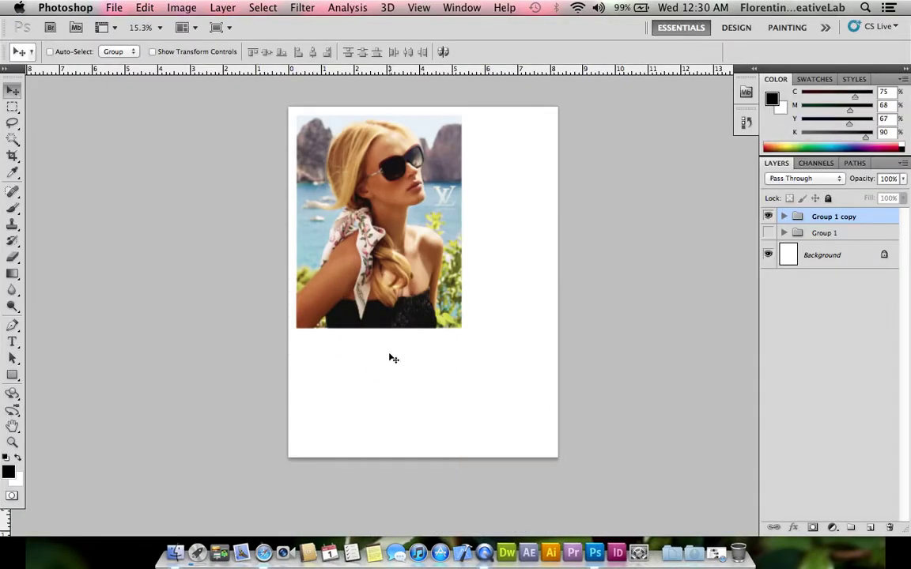
{"action": "key", "text": "t"}
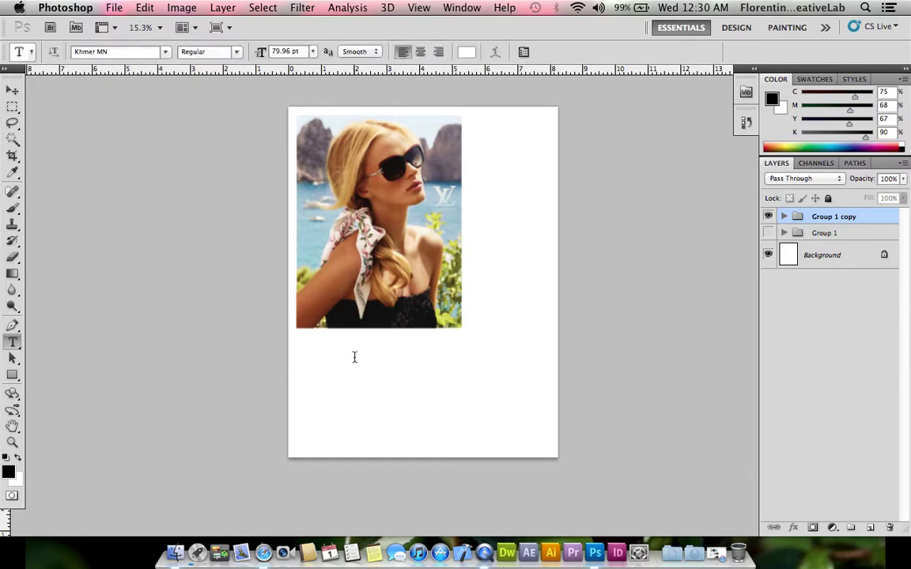
{"action": "left_click", "coordinate": [354, 357]}
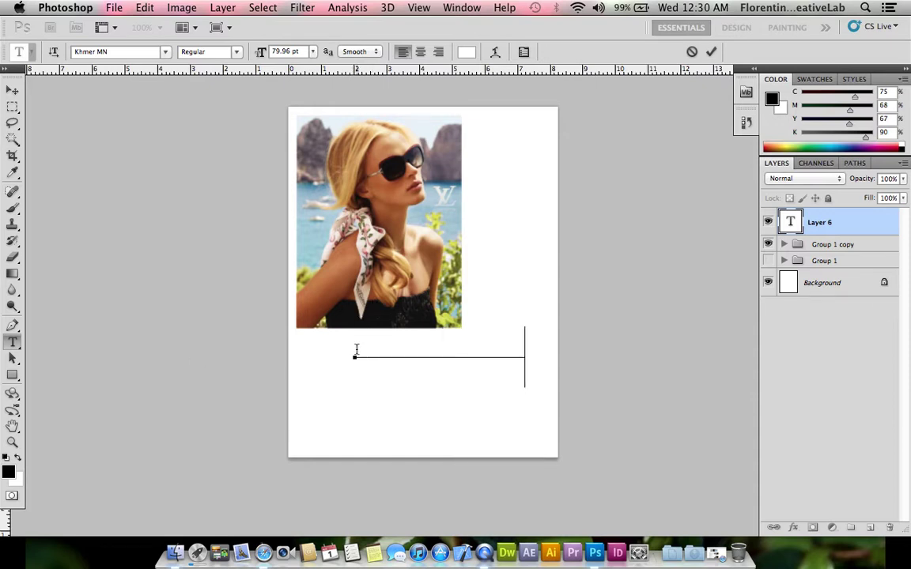
- Change the 'Loui Vuitton' heading text colour to near-black
{"action": "left_click_drag", "start_coordinate": [356, 353], "coordinate": [618, 385]}
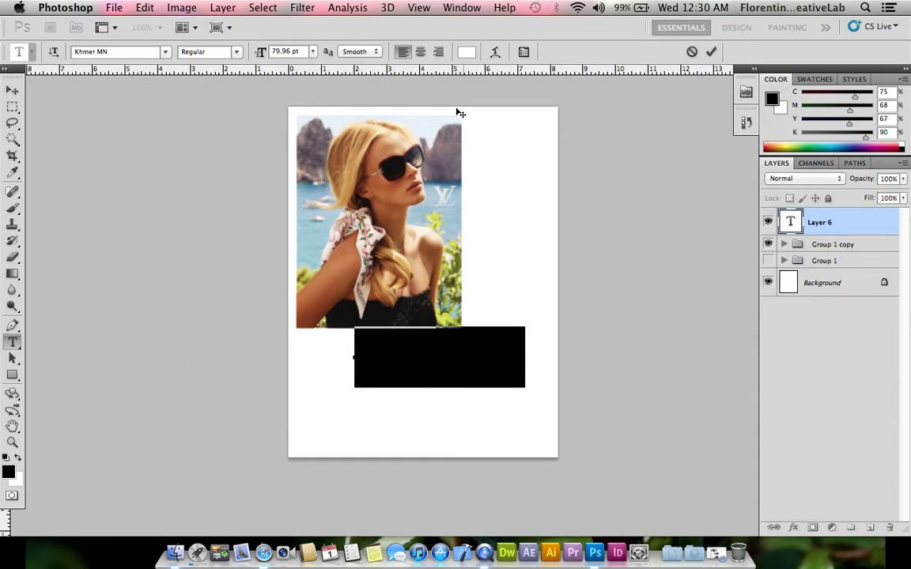
{"action": "left_click", "coordinate": [468, 54]}
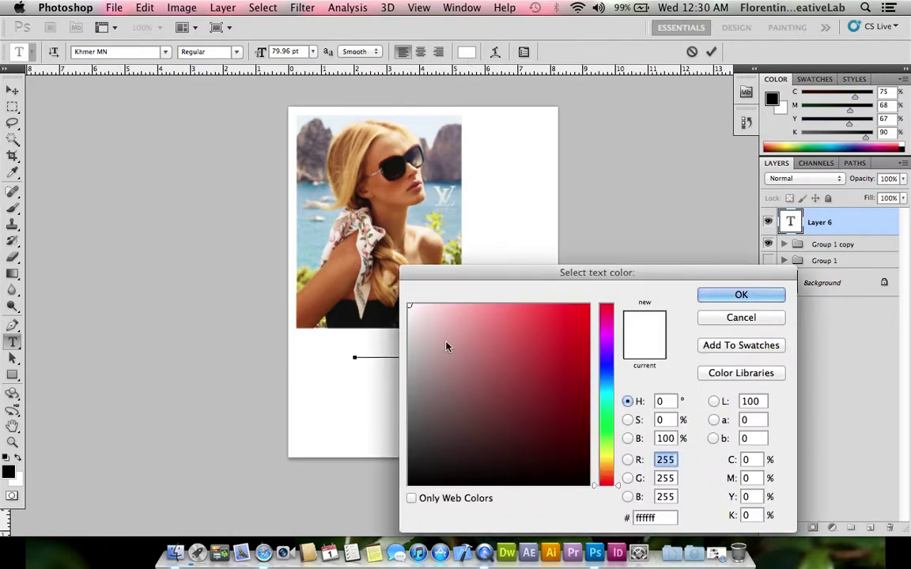
{"action": "left_click", "coordinate": [440, 412]}
{"action": "left_click", "coordinate": [435, 465]}
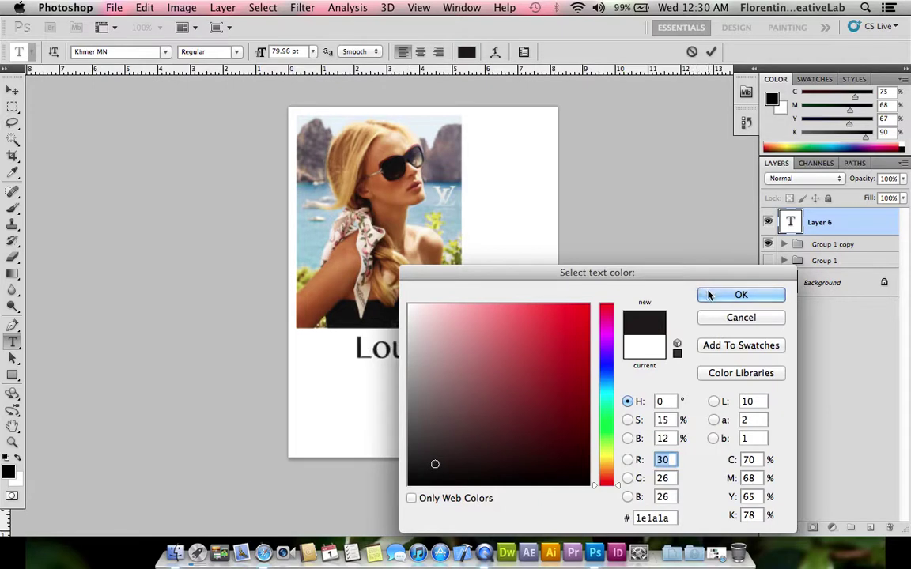
{"action": "left_click", "coordinate": [412, 481]}
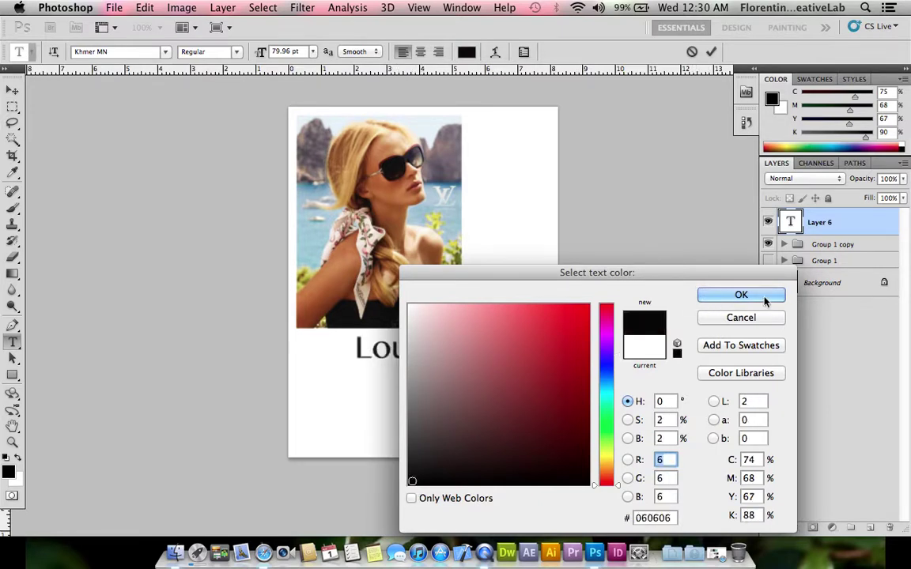
{"action": "left_click", "coordinate": [739, 295]}
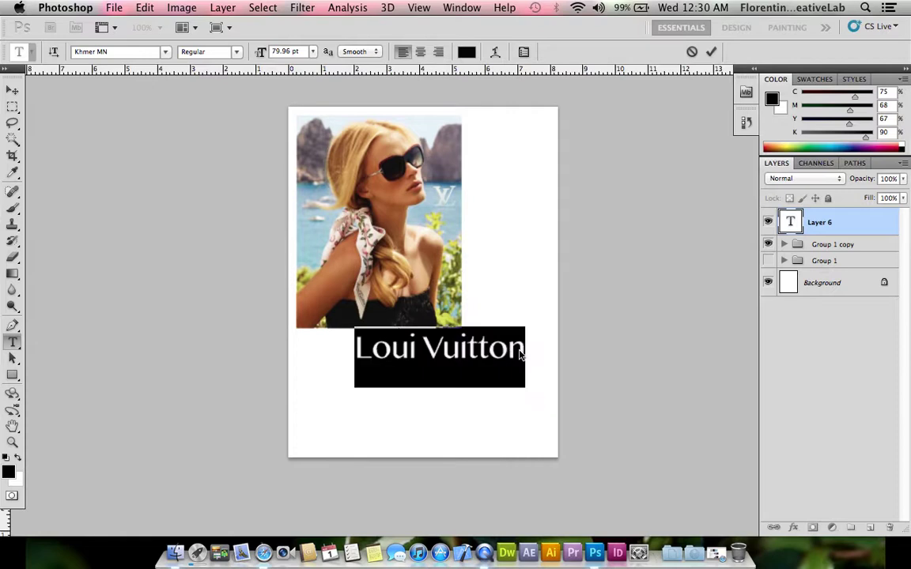
{"action": "left_click", "coordinate": [424, 354]}
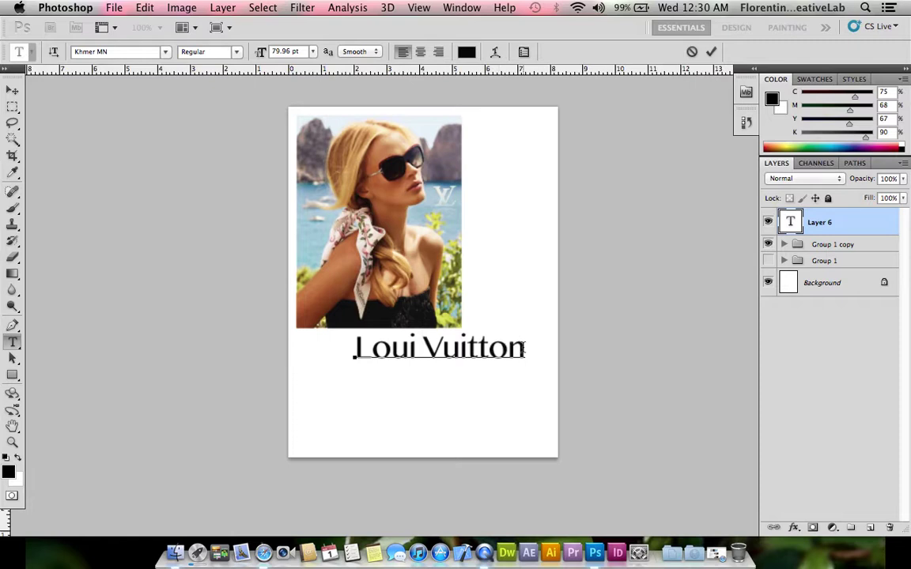
- Set the 'Loui Vuitton' heading to Kannada Sangam MN Bold with Smooth anti-aliasing, and commit it
{"action": "left_click_drag", "start_coordinate": [524, 347], "coordinate": [299, 343]}
{"action": "left_click", "coordinate": [143, 52]}
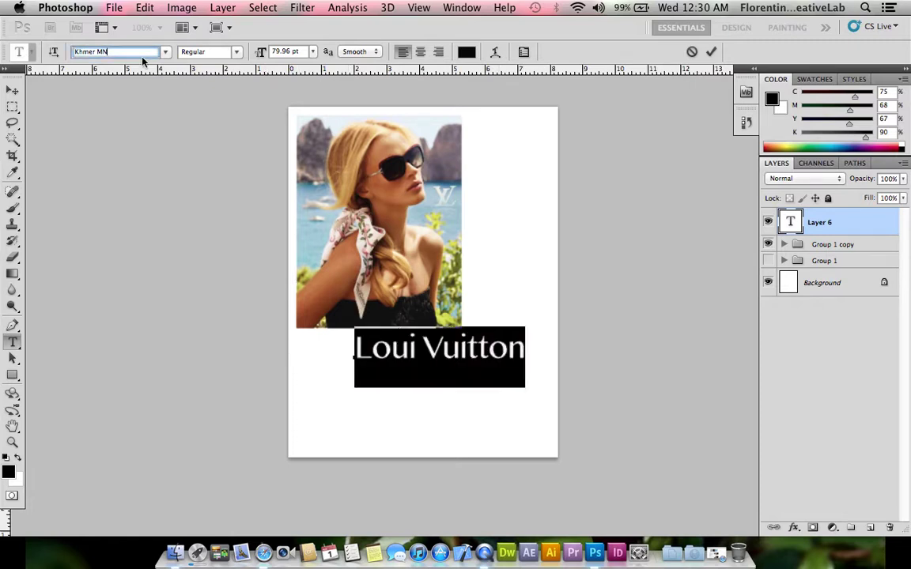
{"action": "type", "text": "Kefa"}
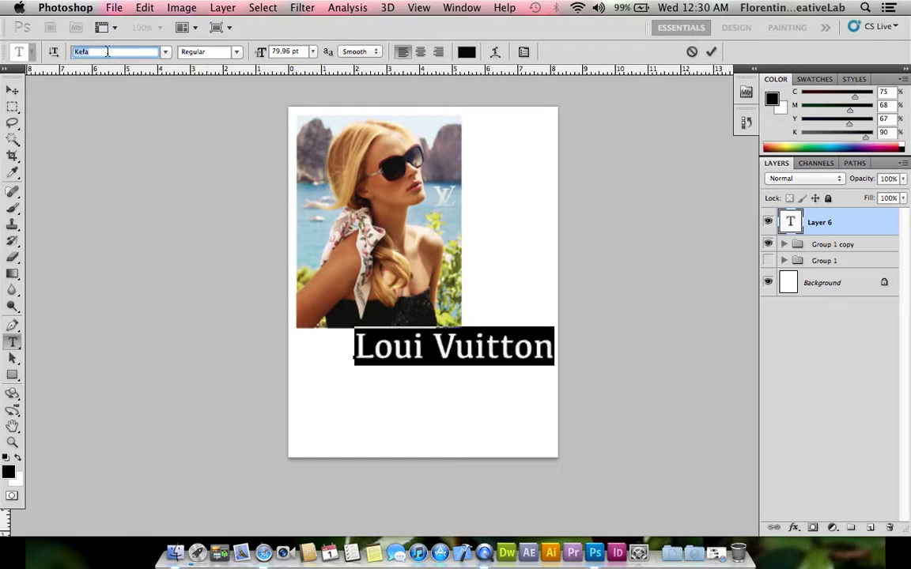
{"action": "key", "text": "Up"}
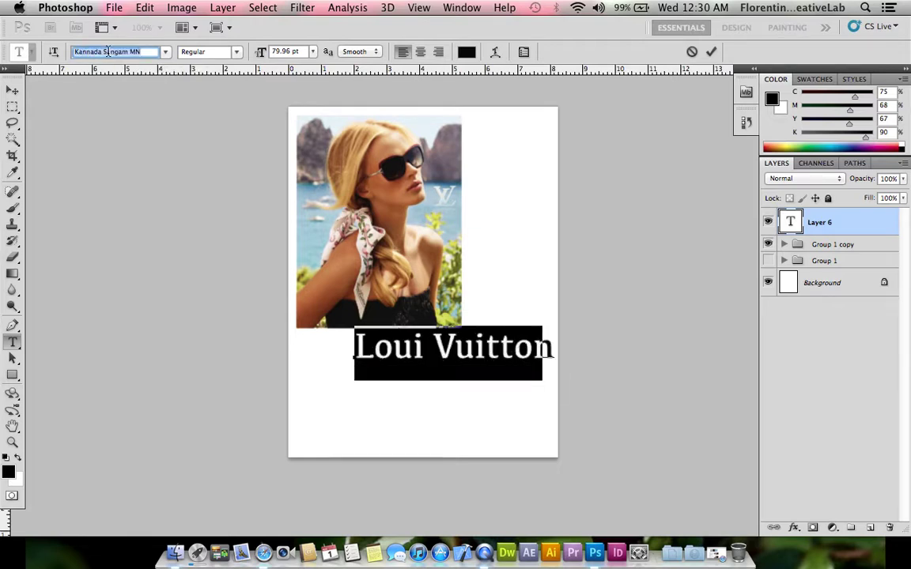
{"action": "left_click", "coordinate": [230, 56]}
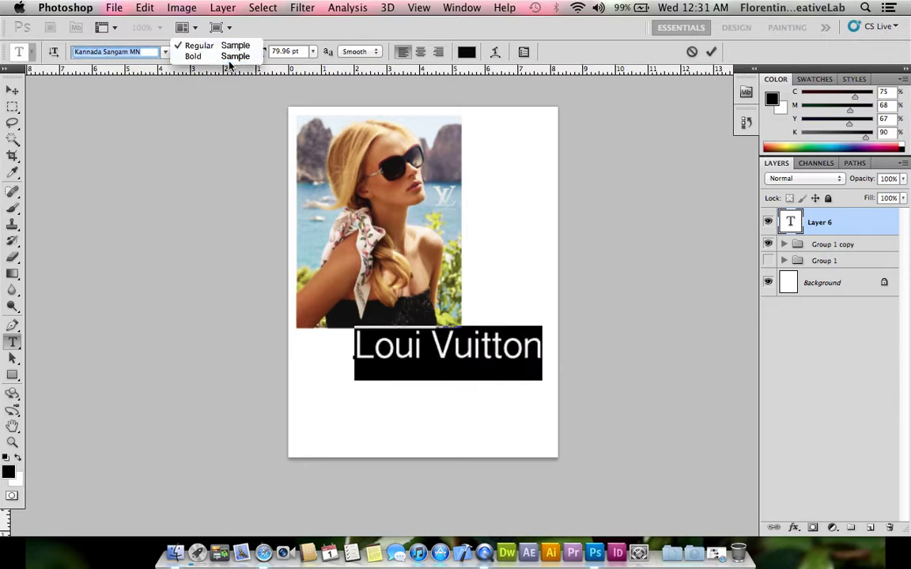
{"action": "left_click", "coordinate": [228, 61]}
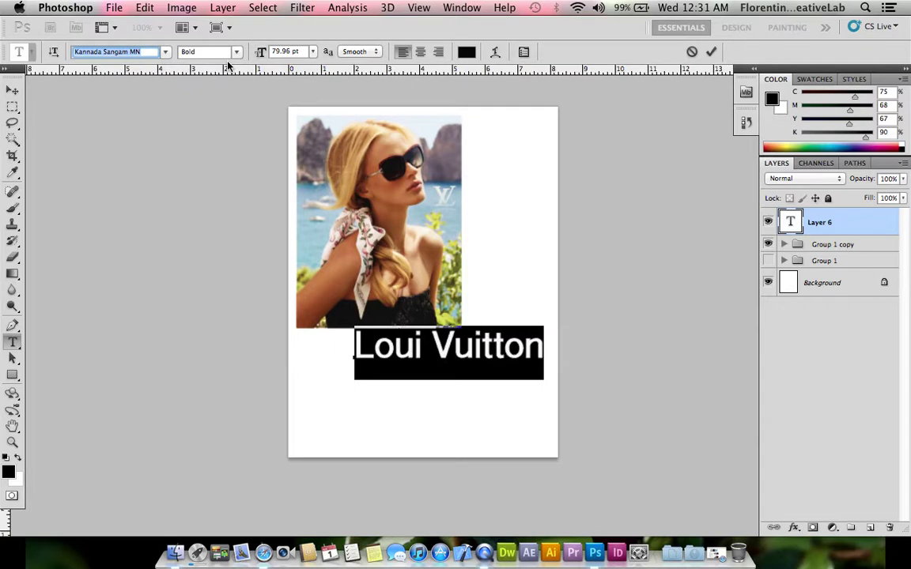
{"action": "left_click", "coordinate": [367, 55]}
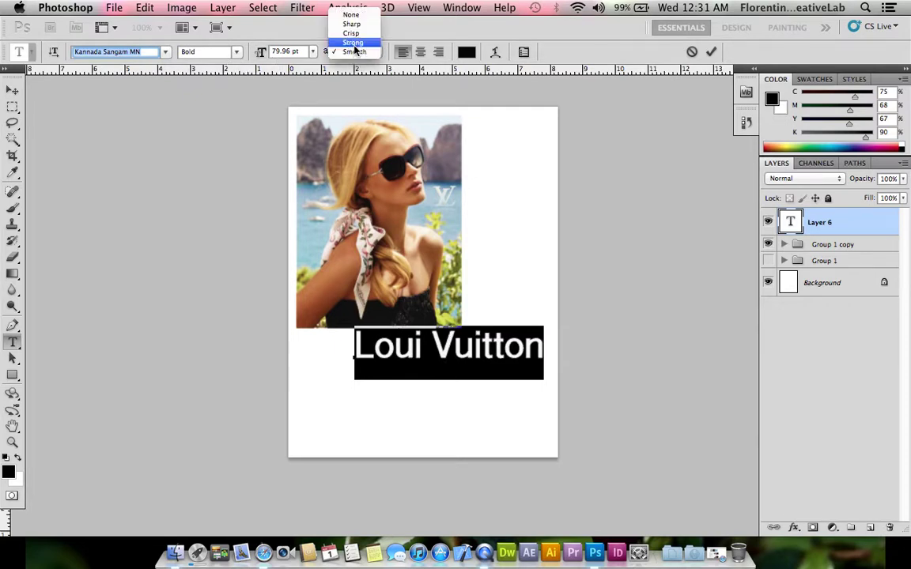
{"action": "left_click", "coordinate": [360, 51]}
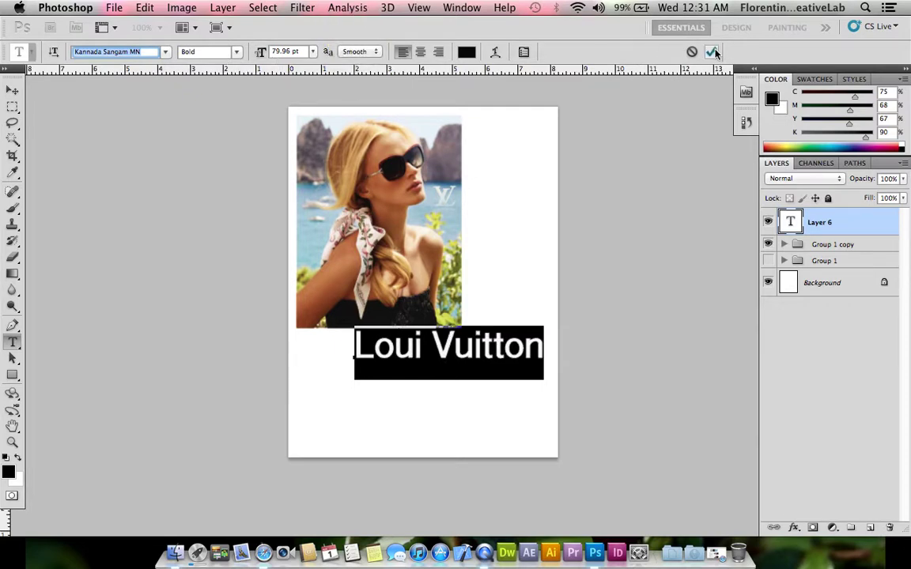
{"action": "left_click", "coordinate": [464, 301]}
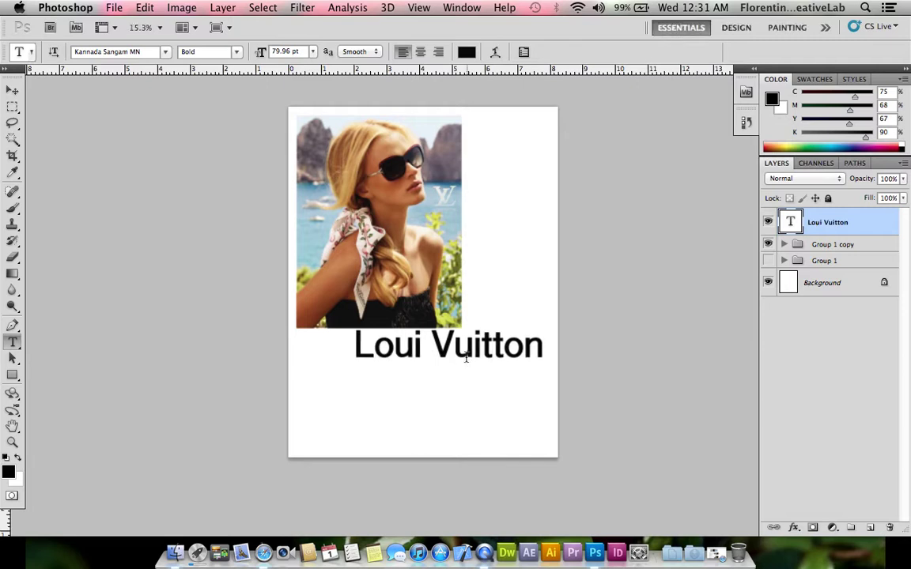
- Scale the 'Loui Vuitton' heading to about 52% and move it just beneath the photo
{"action": "key", "text": "v"}
{"action": "left_click_drag", "start_coordinate": [463, 352], "coordinate": [427, 364]}
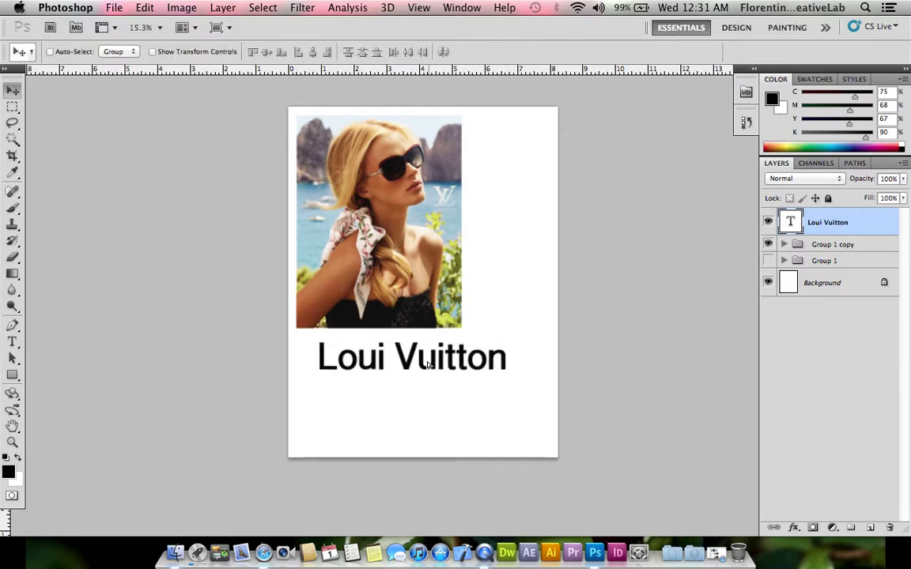
{"action": "key", "text": "ctrl+t"}
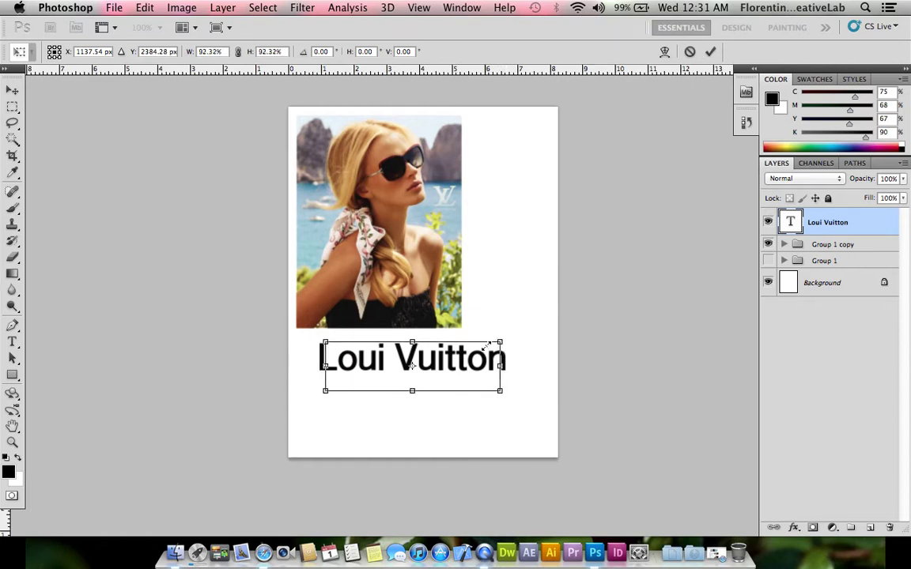
{"action": "left_click_drag", "start_coordinate": [506, 339], "coordinate": [462, 350]}
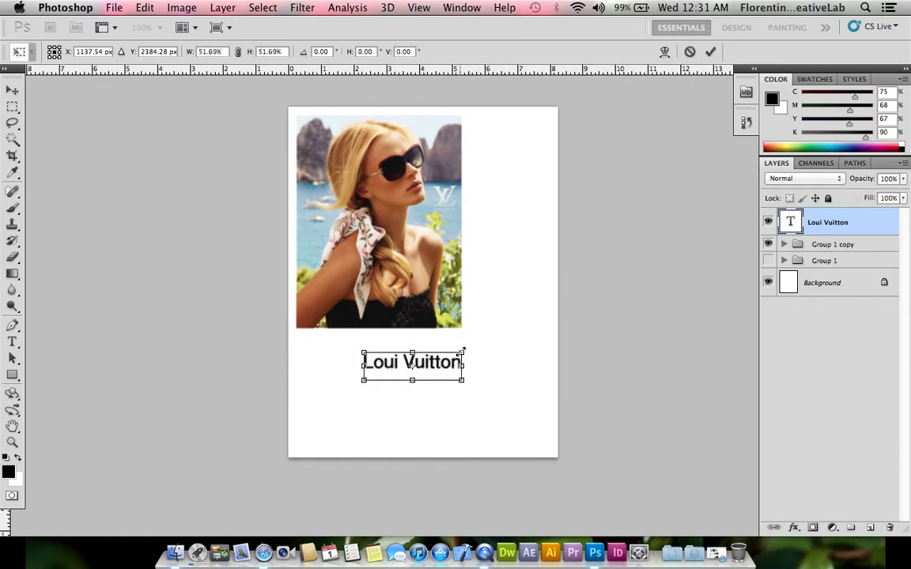
{"action": "key", "text": "Return"}
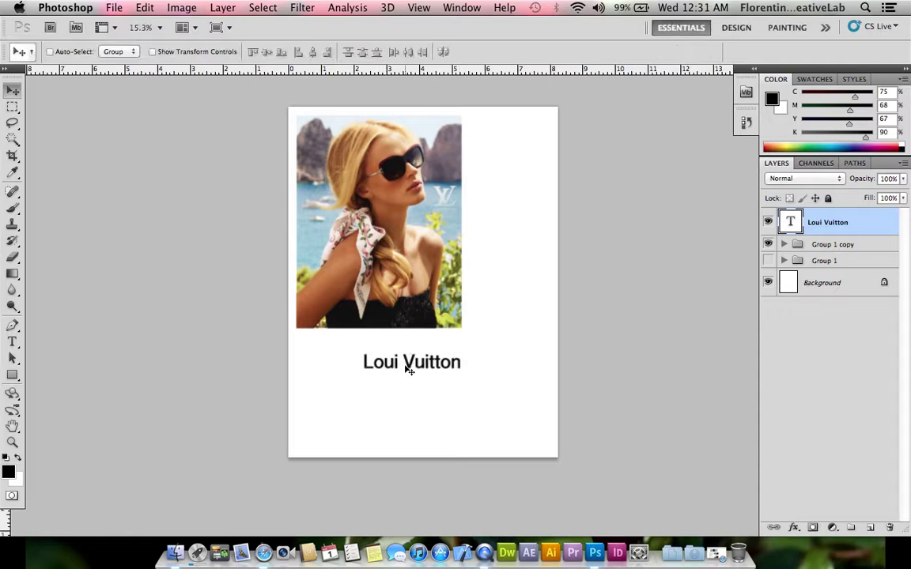
{"action": "left_click_drag", "start_coordinate": [405, 365], "coordinate": [381, 355]}
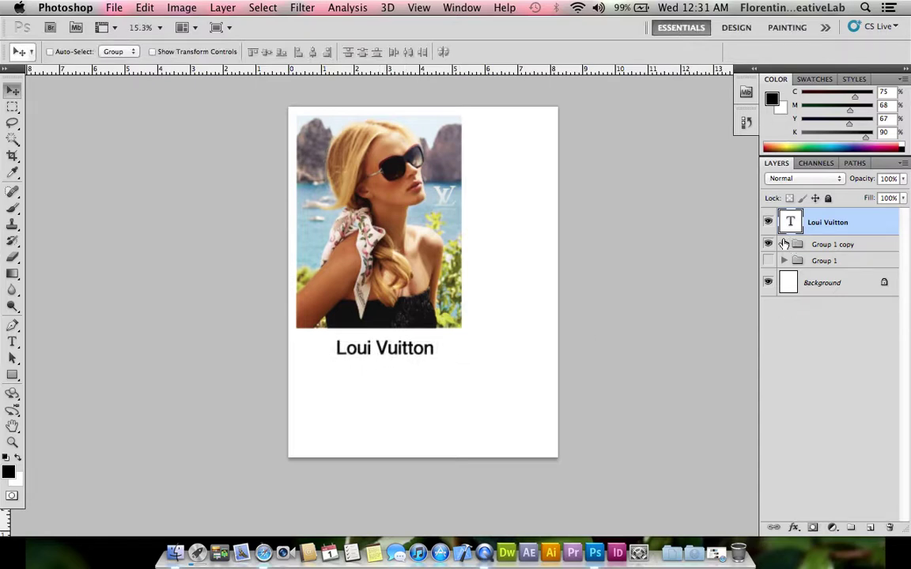
- Duplicate the Layer 4 LV logo inside Group 1 copy and scale the copy to about 150%
{"action": "left_click", "coordinate": [783, 244]}
{"action": "left_click", "coordinate": [797, 266]}
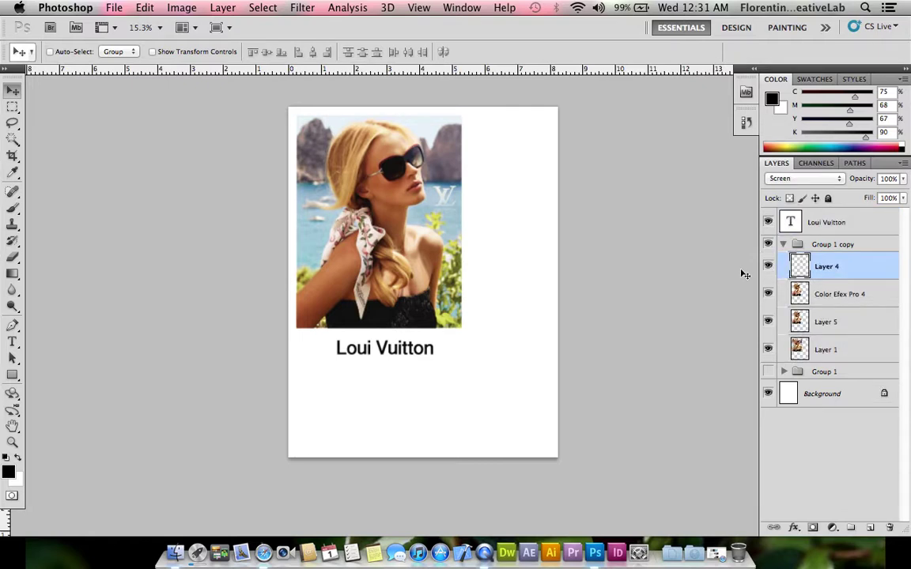
{"action": "key", "text": "super+j"}
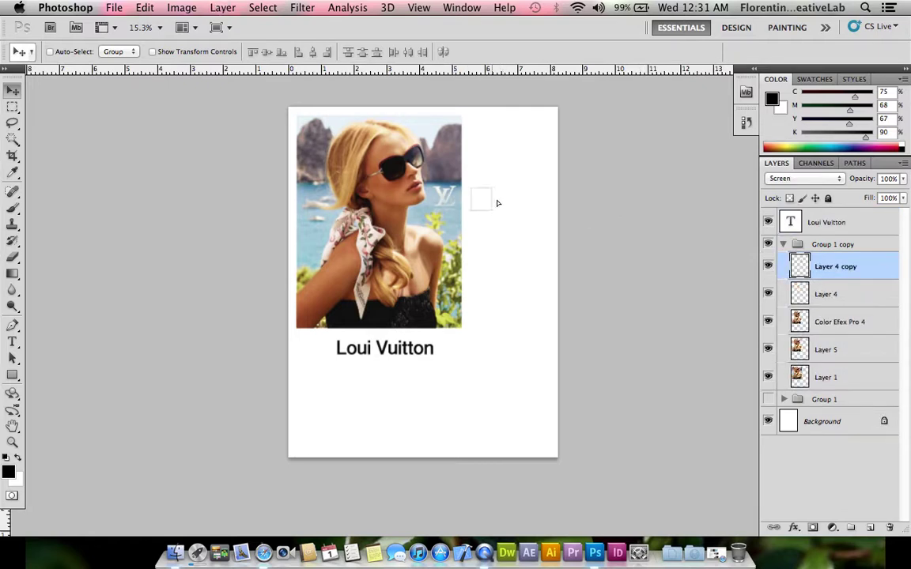
{"action": "key", "text": "super+t"}
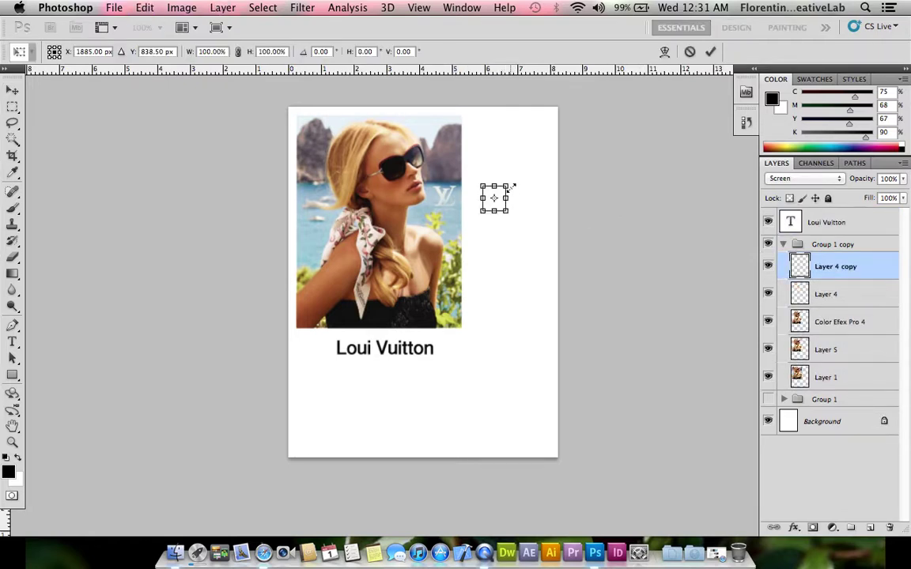
{"action": "left_click_drag", "start_coordinate": [512, 188], "coordinate": [524, 187]}
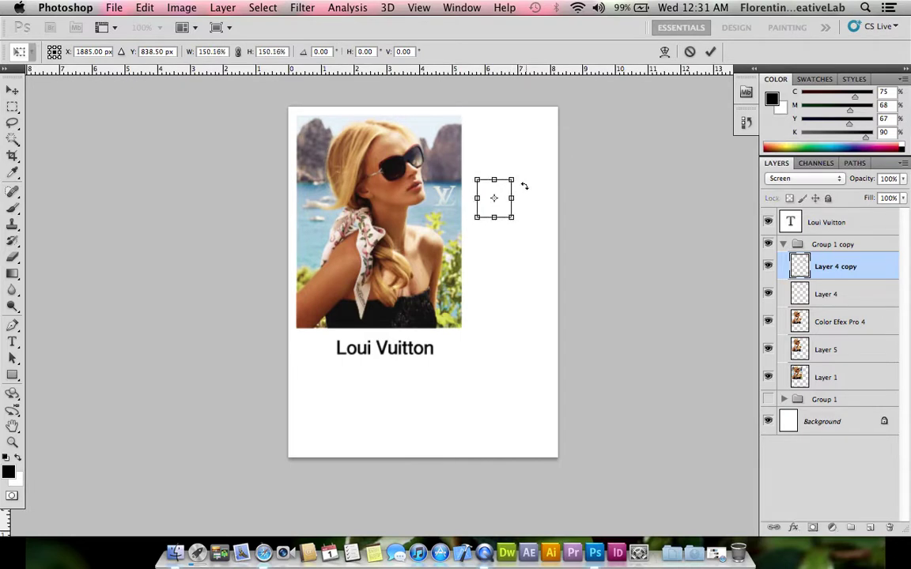
{"action": "key", "text": "Return"}
{"action": "key", "text": "super+i"}
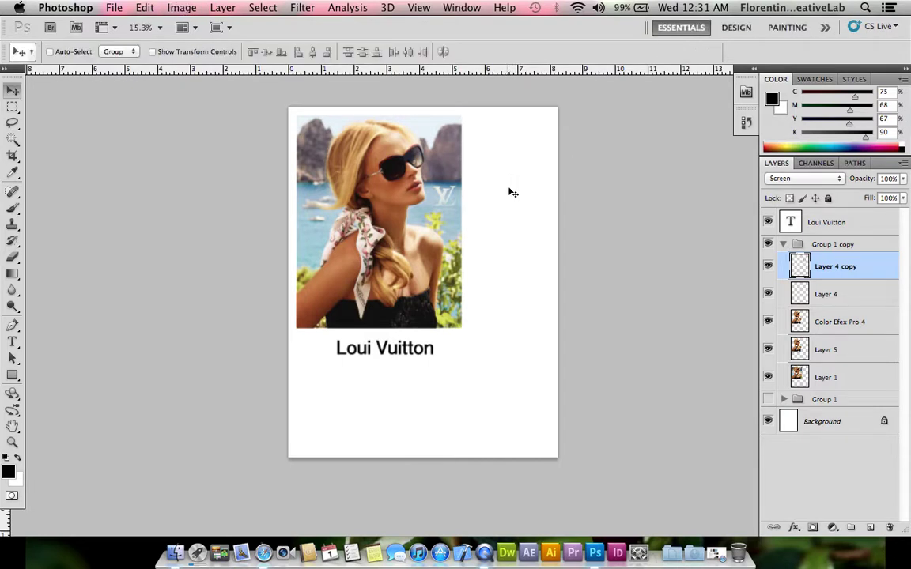
{"action": "key", "text": "super+i"}
- Add a black (#000000) Color Overlay effect to Layer 4 copy
{"action": "left_click", "coordinate": [794, 527]}
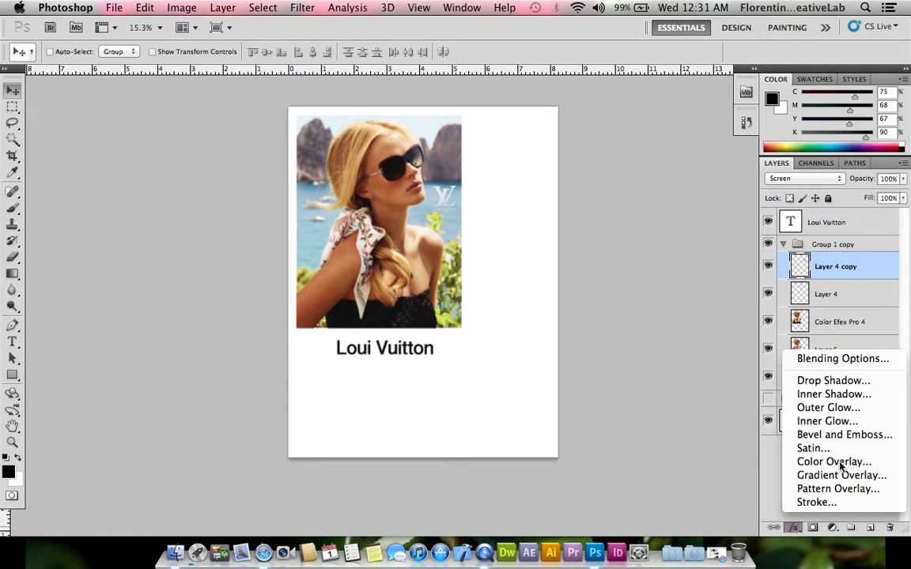
{"action": "left_click", "coordinate": [822, 462]}
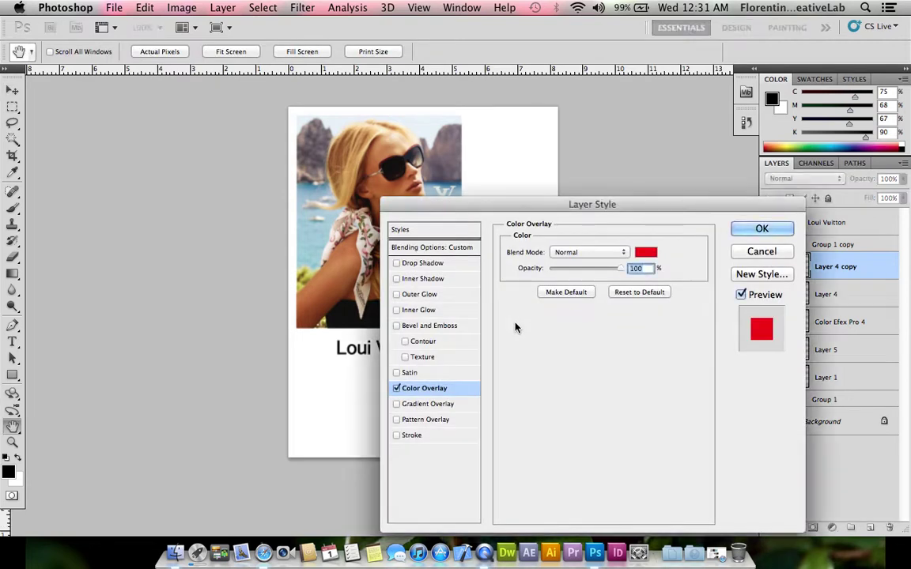
{"action": "left_click", "coordinate": [646, 254]}
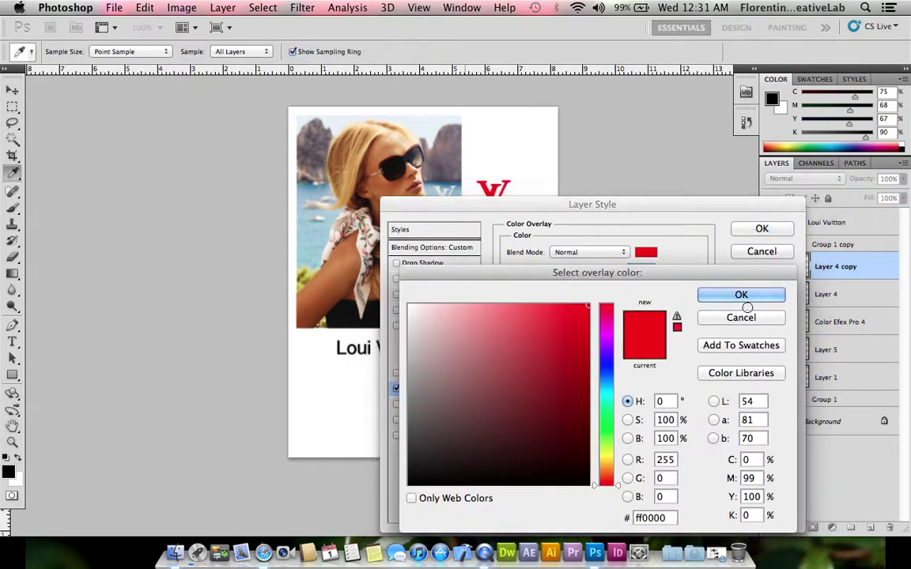
{"action": "left_click_drag", "start_coordinate": [417, 472], "coordinate": [407, 486]}
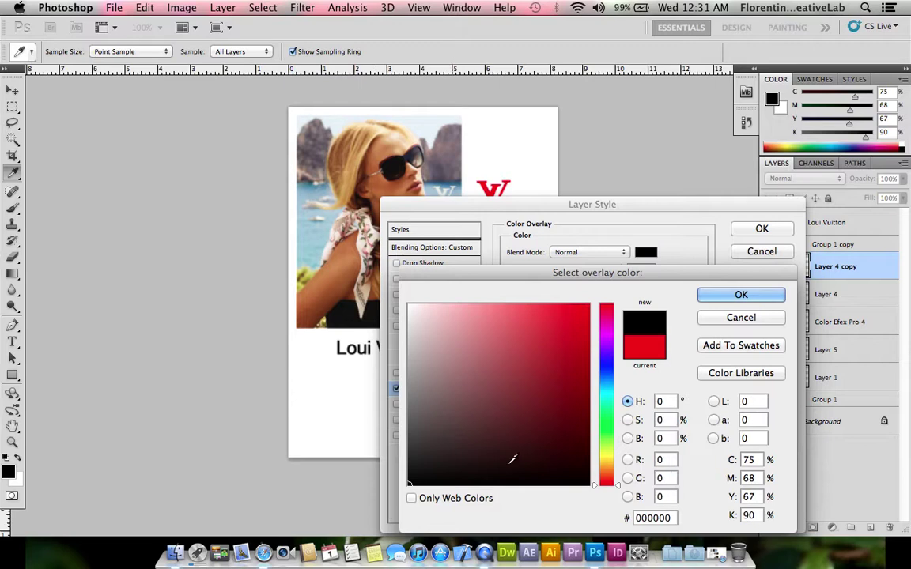
{"action": "left_click", "coordinate": [743, 294]}
{"action": "left_click", "coordinate": [757, 230]}
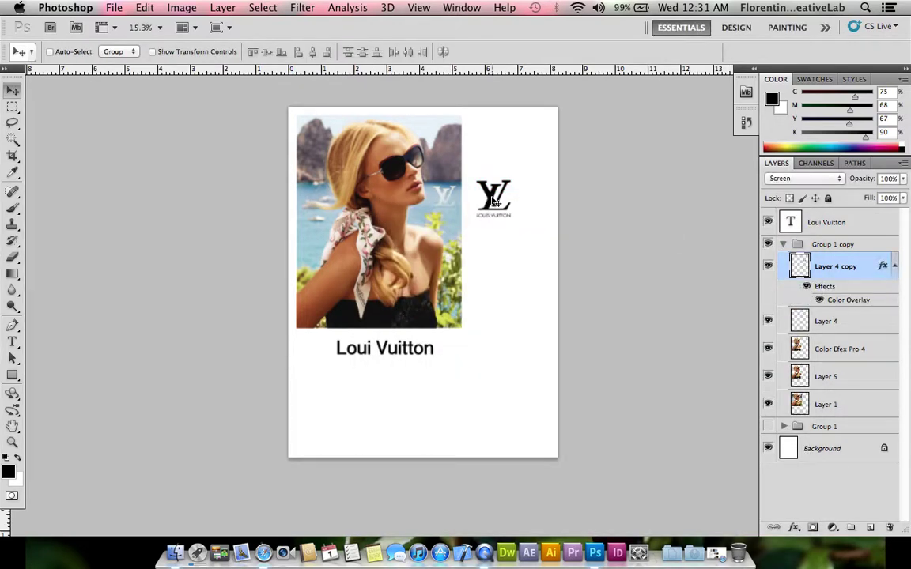
- Place the LV logo right of the Loui Vuitton heading and move Layer 4 copy to the stack top
{"action": "mouse_move", "coordinate": [497, 198]}
{"action": "left_mouse_down"}
{"action": "mouse_move", "coordinate": [462, 348]}
{"action": "mouse_move", "coordinate": [454, 345]}
{"action": "left_mouse_up"}
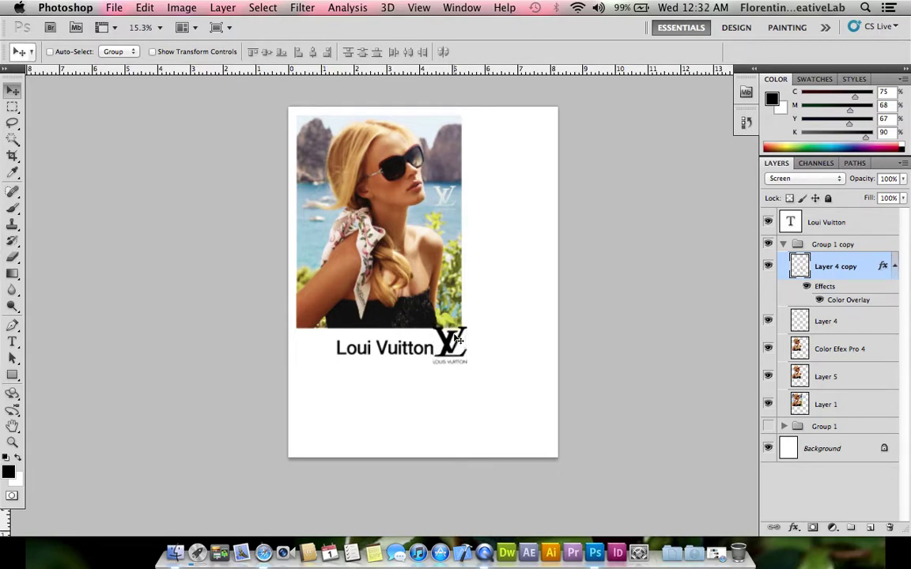
{"action": "left_click_drag", "start_coordinate": [457, 340], "coordinate": [454, 337]}
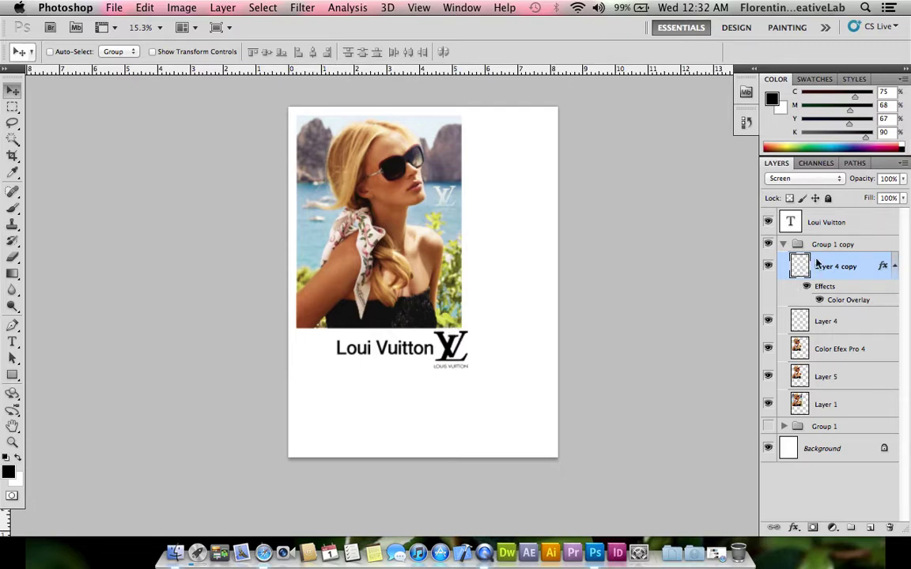
{"action": "left_click", "coordinate": [893, 265]}
{"action": "left_click_drag", "start_coordinate": [830, 267], "coordinate": [823, 225]}
{"action": "left_click", "coordinate": [783, 272]}
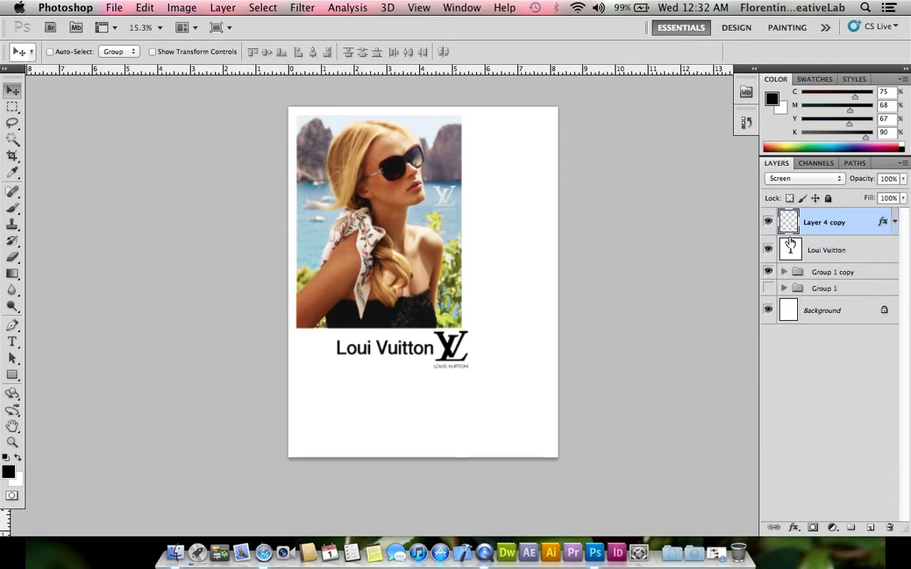
- Free-transform the heading and logo together, shifting them slightly left below the photo
{"action": "left_click", "coordinate": [790, 246], "text": "shift"}
{"action": "key", "text": "ctrl+t"}
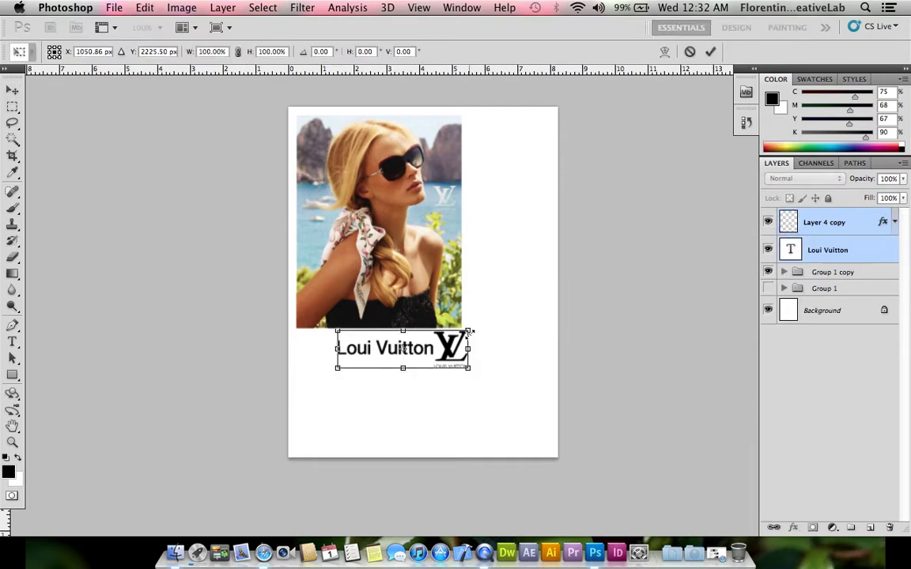
{"action": "left_click_drag", "start_coordinate": [434, 361], "coordinate": [412, 365]}
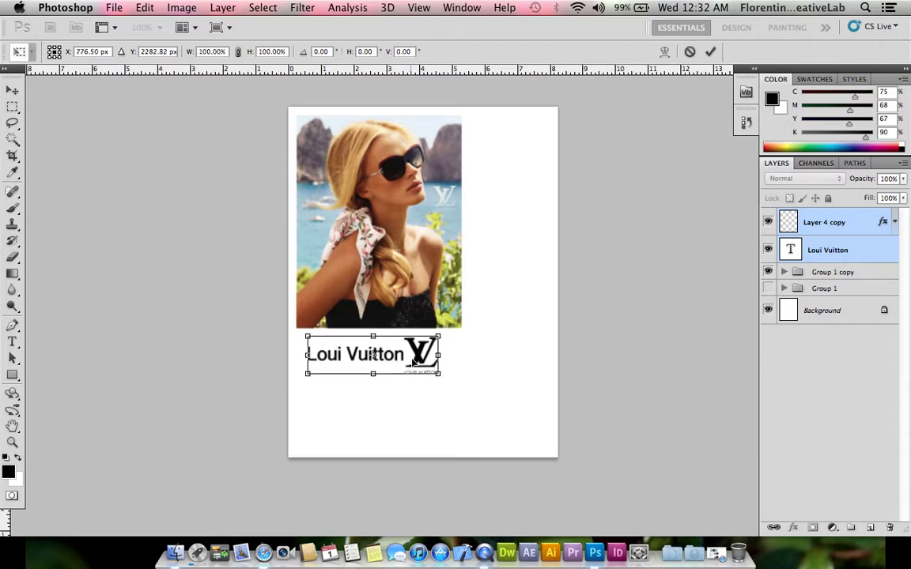
{"action": "left_click_drag", "start_coordinate": [411, 365], "coordinate": [404, 355]}
{"action": "key", "text": "Return"}
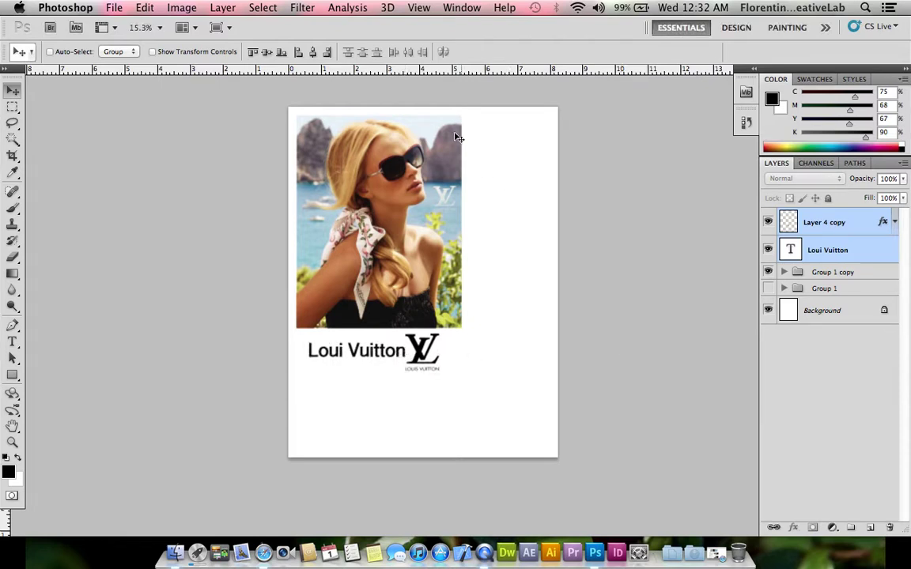
- Save the document and pan around the page to check the layout
{"action": "mouse_move", "coordinate": [466, 299]}
{"action": "left_mouse_down"}
{"action": "mouse_move", "coordinate": [454, 306]}
{"action": "mouse_move", "coordinate": [477, 297]}
{"action": "left_mouse_up"}
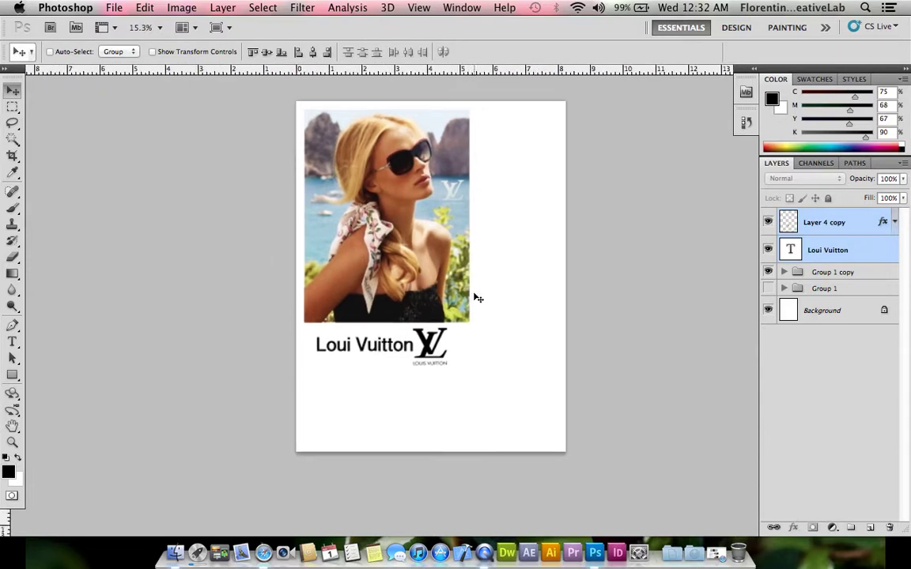
{"action": "key", "text": "super+s"}
{"action": "mouse_move", "coordinate": [440, 317]}
{"action": "left_mouse_down"}
{"action": "mouse_move", "coordinate": [411, 325]}
{"action": "mouse_move", "coordinate": [382, 315]}
{"action": "left_mouse_up"}
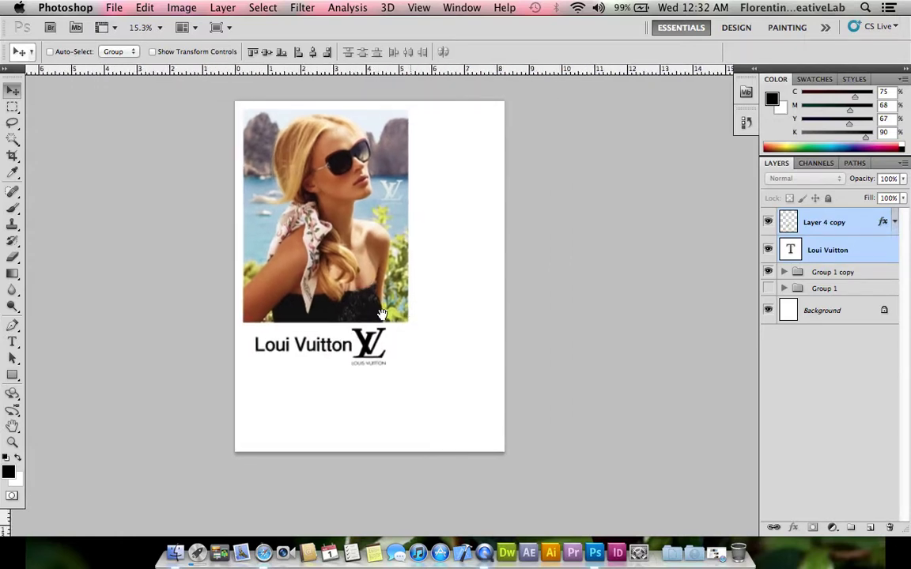
{"action": "mouse_move", "coordinate": [383, 317]}
{"action": "left_mouse_down"}
{"action": "mouse_move", "coordinate": [475, 309]}
{"action": "mouse_move", "coordinate": [420, 315]}
{"action": "mouse_move", "coordinate": [466, 316]}
{"action": "mouse_move", "coordinate": [451, 307]}
{"action": "left_mouse_up"}
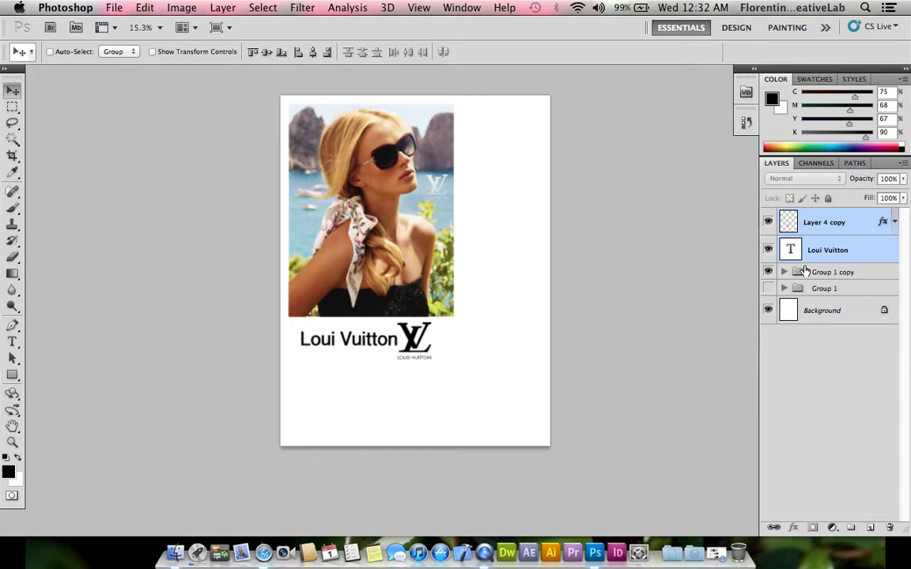
- Group the photo, heading and logo as Group 2, duplicate it, and hide the original
{"action": "left_click", "coordinate": [804, 272], "text": "shift"}
{"action": "key", "text": "ctrl+g"}
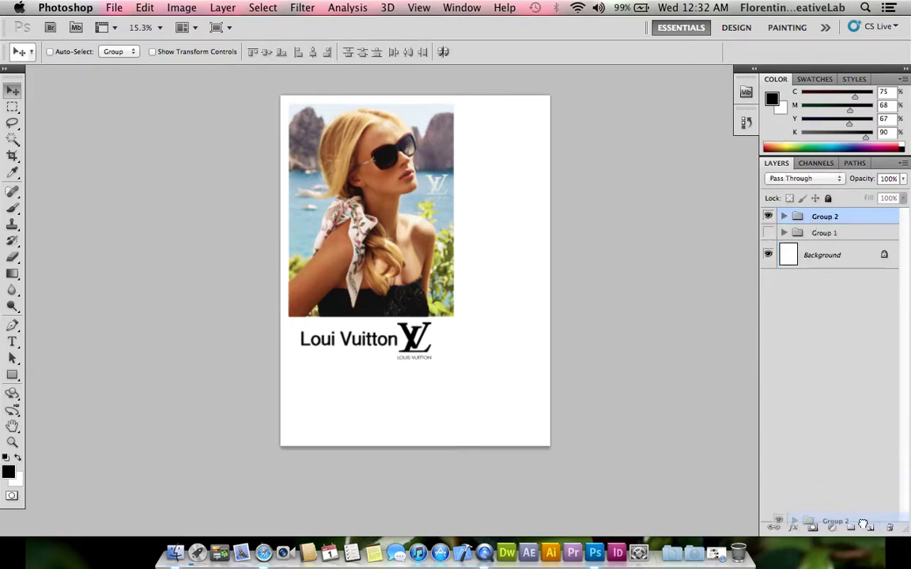
{"action": "left_click_drag", "start_coordinate": [811, 224], "coordinate": [870, 527]}
{"action": "left_click", "coordinate": [768, 232]}
{"action": "left_click", "coordinate": [784, 216]}
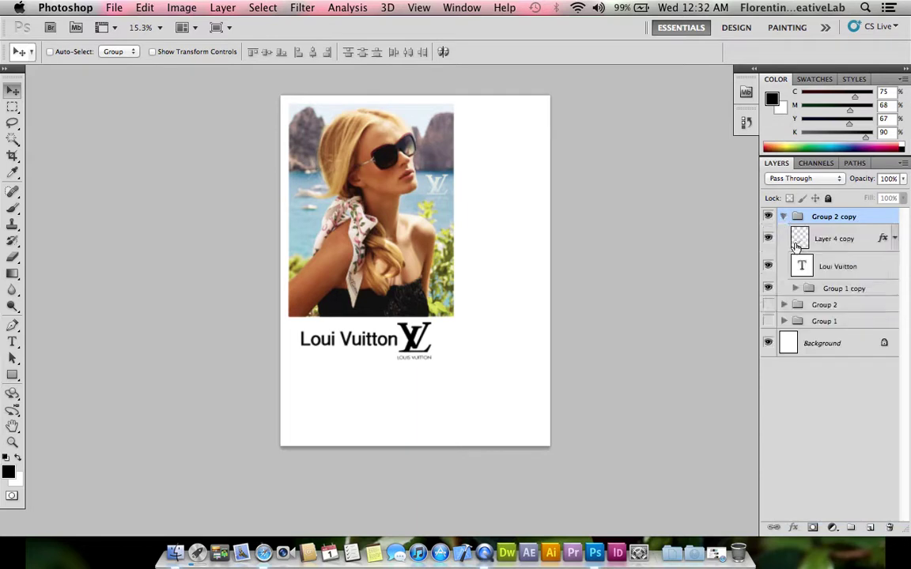
{"action": "left_click", "coordinate": [768, 238]}
{"action": "left_click", "coordinate": [768, 238]}
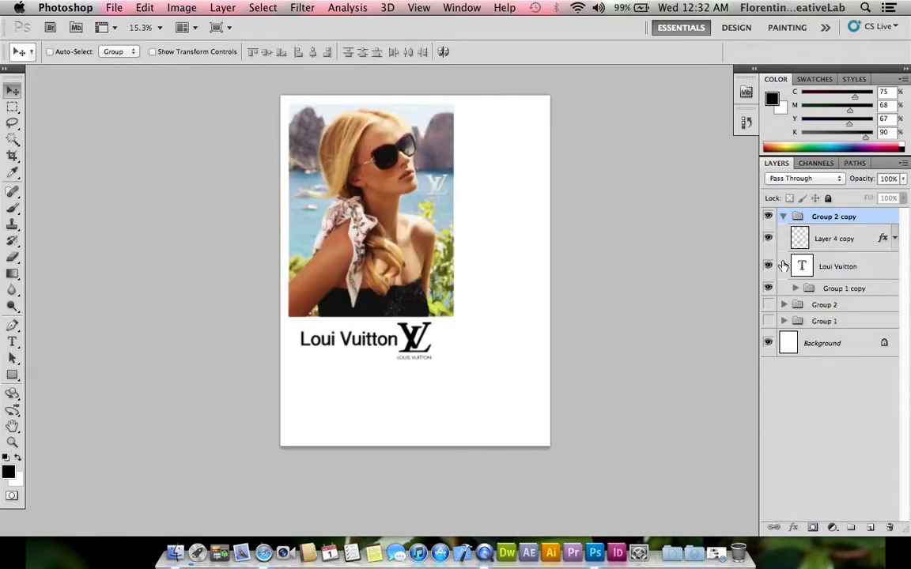
{"action": "left_click", "coordinate": [783, 216]}
- Move Group 2 copy right and down and scale it up to fill the page
{"action": "key", "text": "ctrl+t"}
{"action": "left_click_drag", "start_coordinate": [390, 196], "coordinate": [432, 228]}
{"action": "mouse_move", "coordinate": [498, 135]}
{"action": "left_mouse_down"}
{"action": "mouse_move", "coordinate": [542, 106]}
{"action": "mouse_move", "coordinate": [526, 117]}
{"action": "left_mouse_up"}
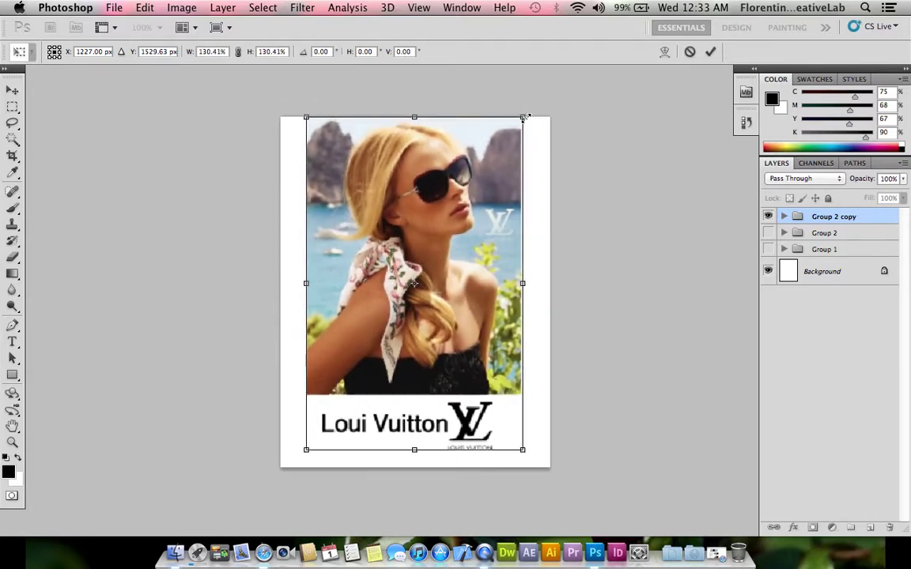
- Commit the enlarged layout, nudge it slightly right and down, and turn on the rulers
{"action": "key", "text": "Return"}
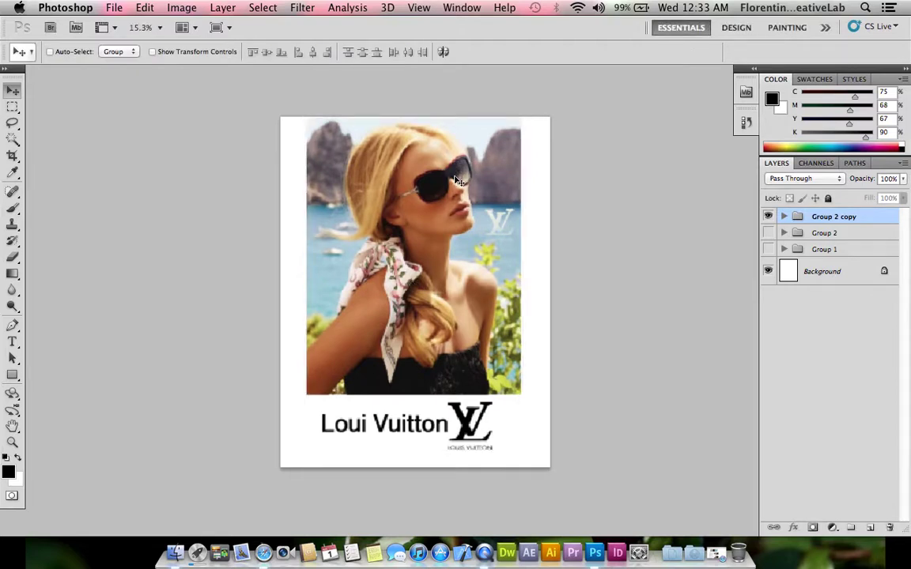
{"action": "left_click_drag", "start_coordinate": [434, 220], "coordinate": [435, 223]}
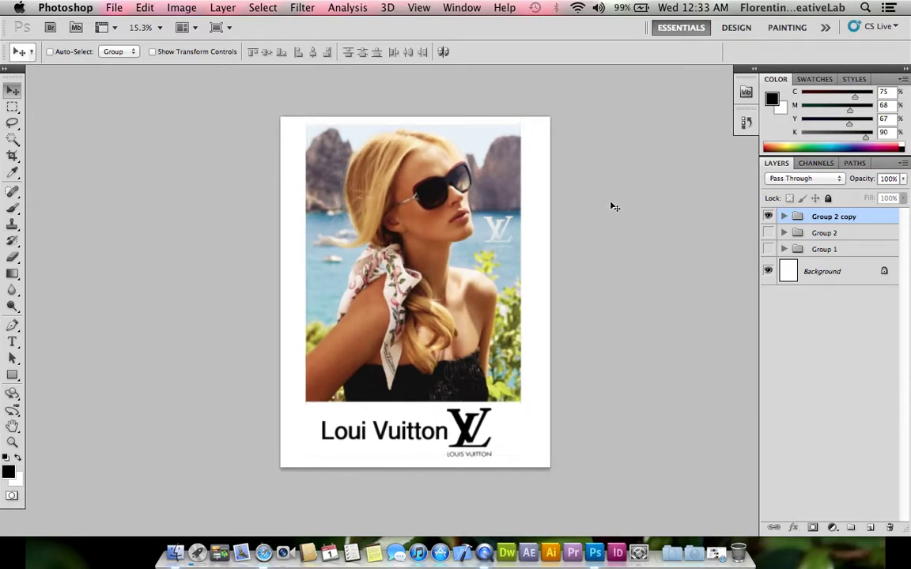
{"action": "key", "text": "shift+Right"}
{"action": "key", "text": "shift+Down"}
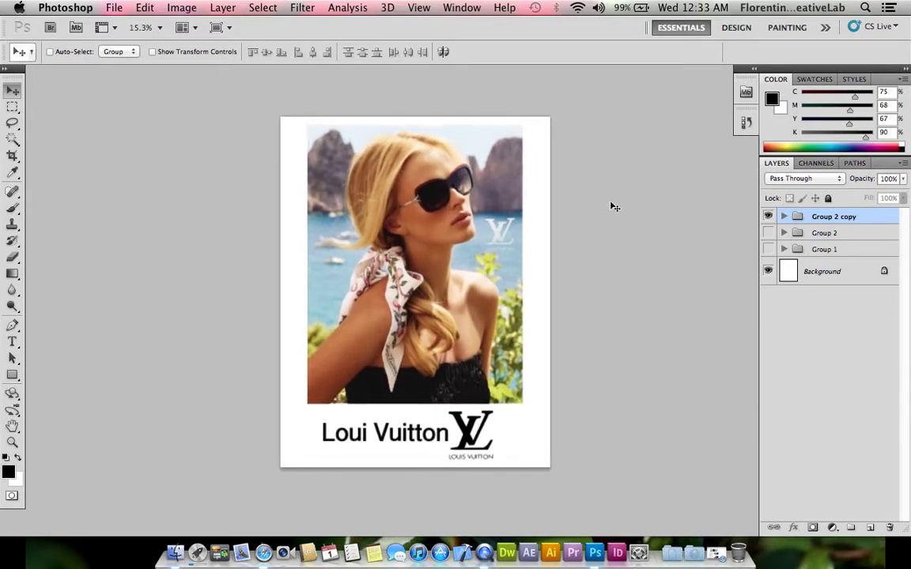
{"action": "key", "text": "shift+Right"}
{"action": "key", "text": "shift+Down"}
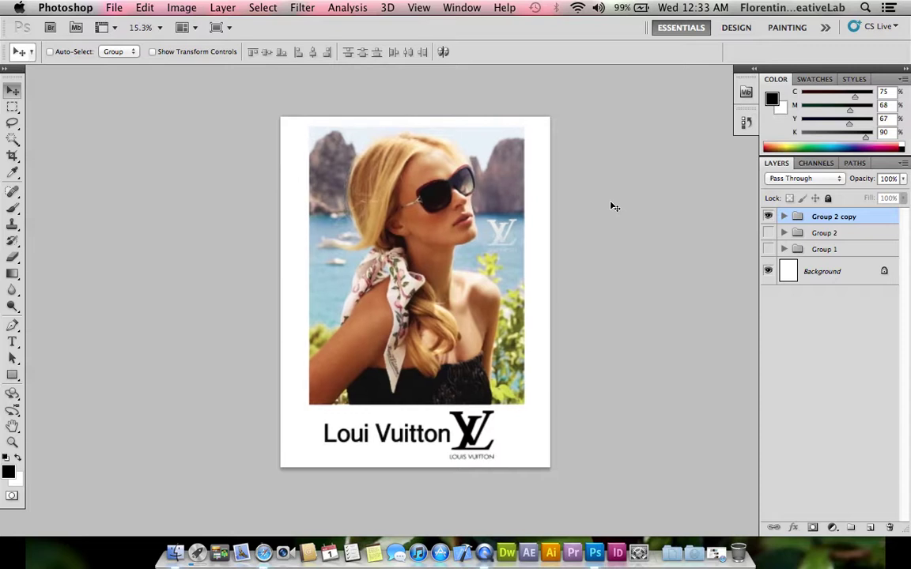
{"action": "key", "text": "super+r"}
{"action": "key", "text": "shift+Right"}
{"action": "key", "text": "shift+Down"}
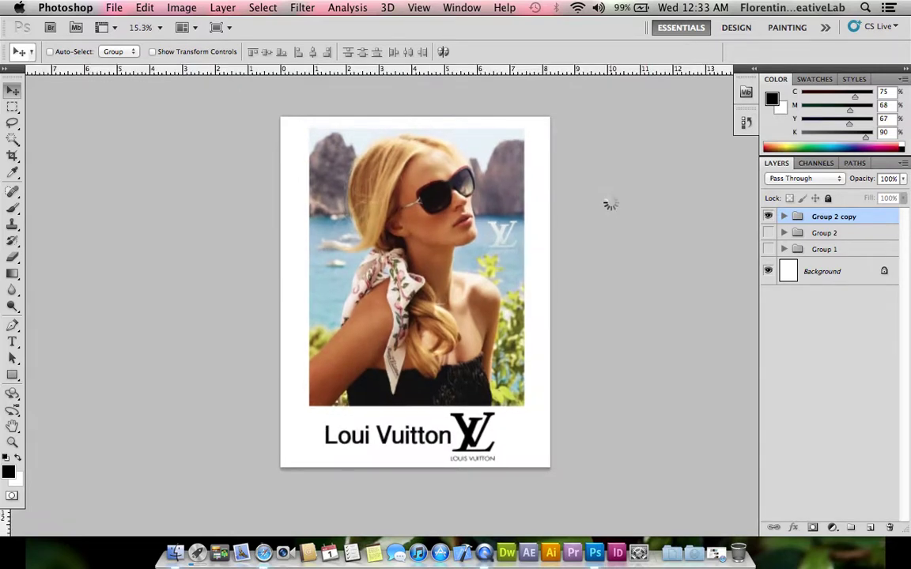
{"action": "key", "text": "shift+Right"}
{"action": "key", "text": "shift+Up"}
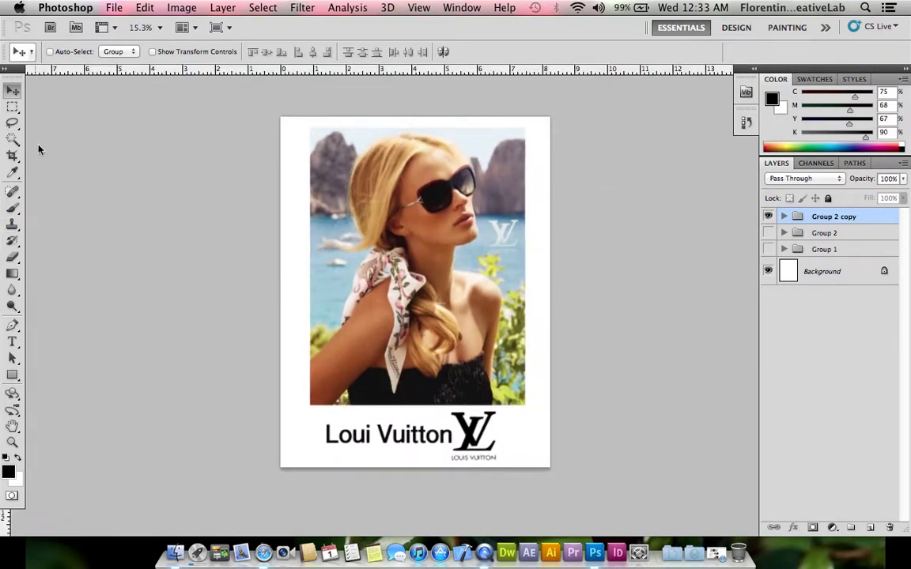
- Add horizontal guides at the layout's top and bottom and vertical guides at its left and right edges
{"action": "left_click_drag", "start_coordinate": [47, 71], "coordinate": [201, 126]}
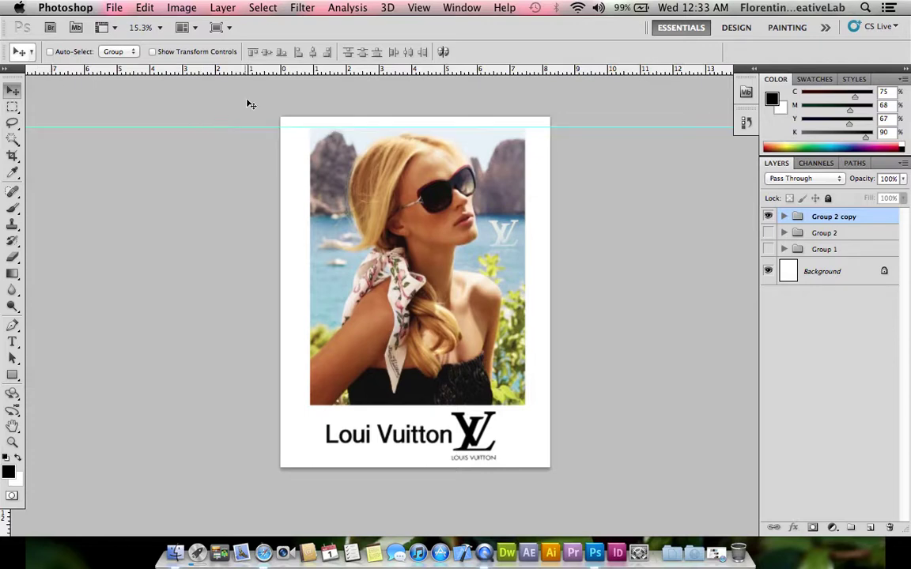
{"action": "left_click_drag", "start_coordinate": [231, 70], "coordinate": [303, 463]}
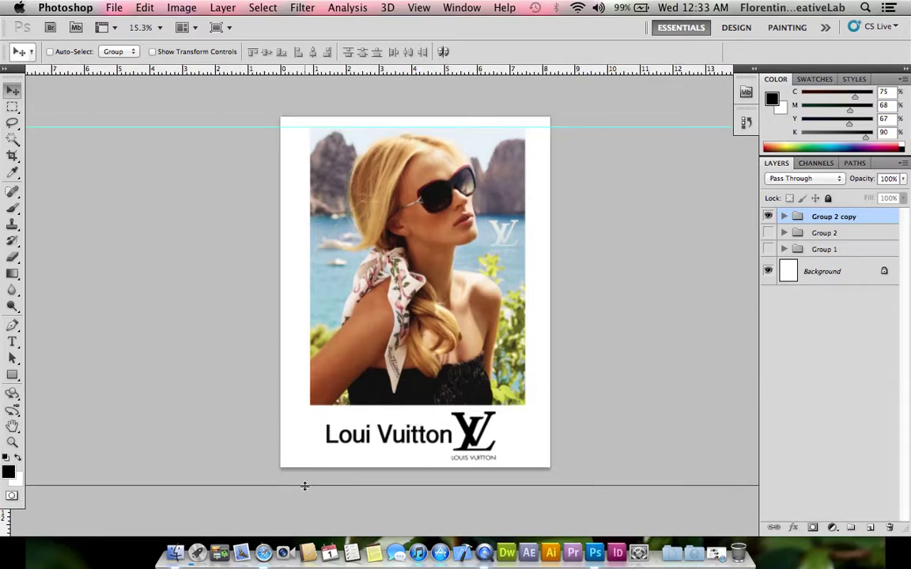
{"action": "left_click_drag", "start_coordinate": [303, 463], "coordinate": [304, 459]}
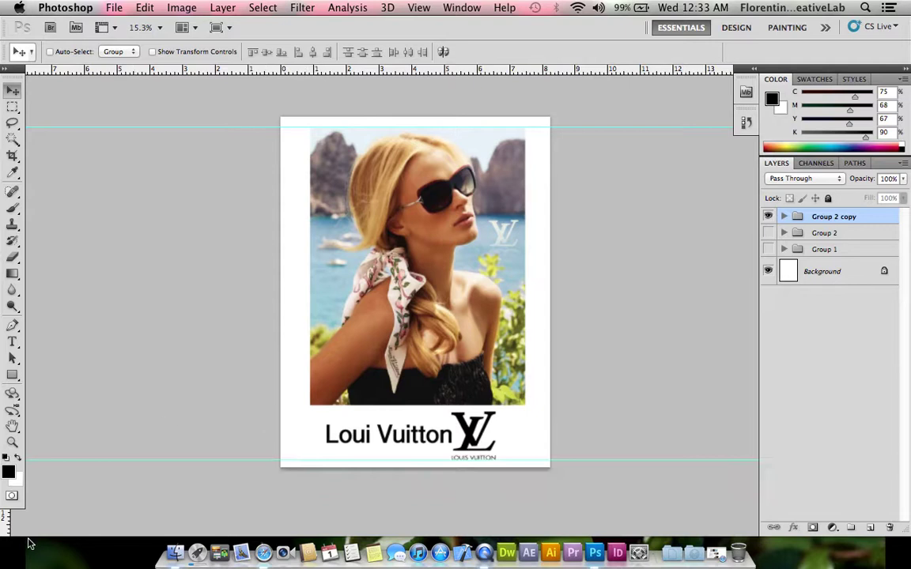
{"action": "left_click_drag", "start_coordinate": [9, 518], "coordinate": [309, 475]}
{"action": "left_click_drag", "start_coordinate": [6, 521], "coordinate": [522, 479]}
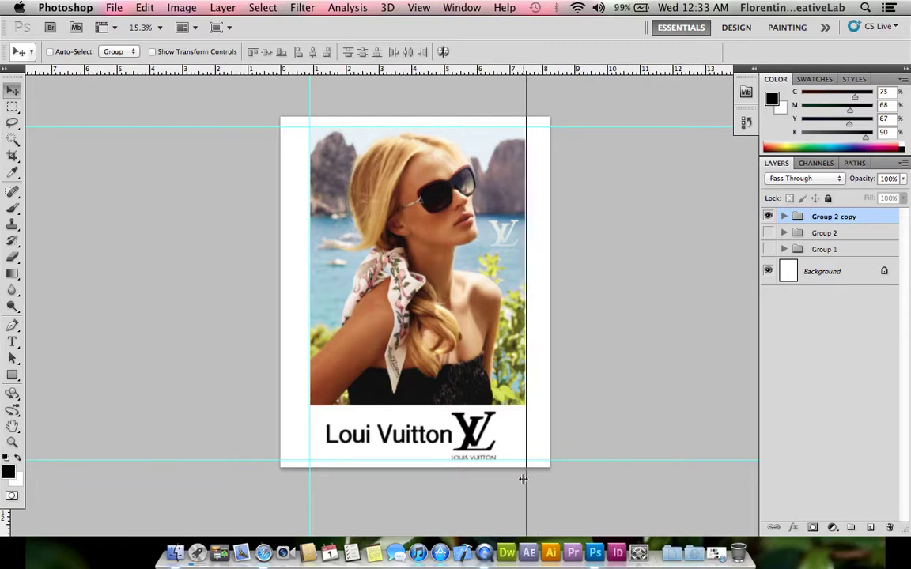
{"action": "left_click_drag", "start_coordinate": [522, 479], "coordinate": [523, 473]}
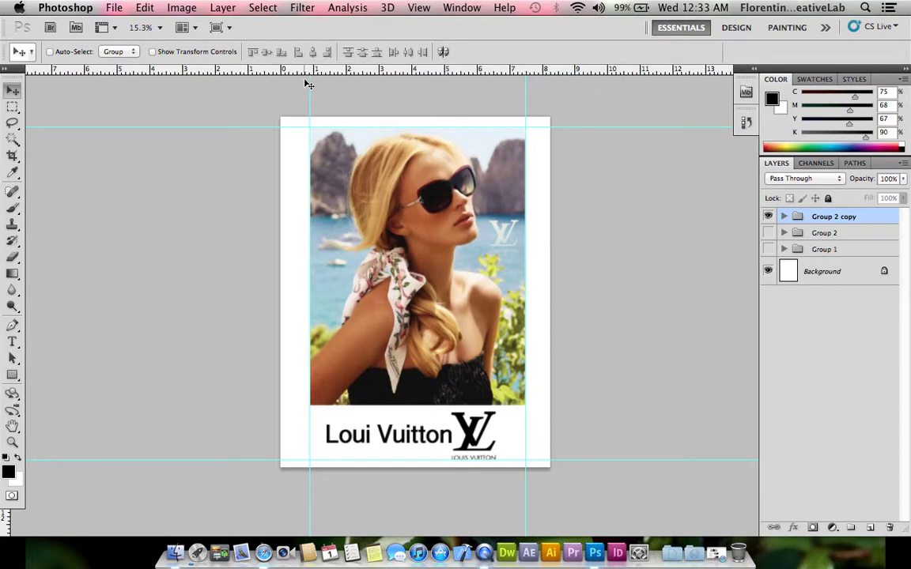
{"action": "left_click_drag", "start_coordinate": [306, 84], "coordinate": [304, 89]}
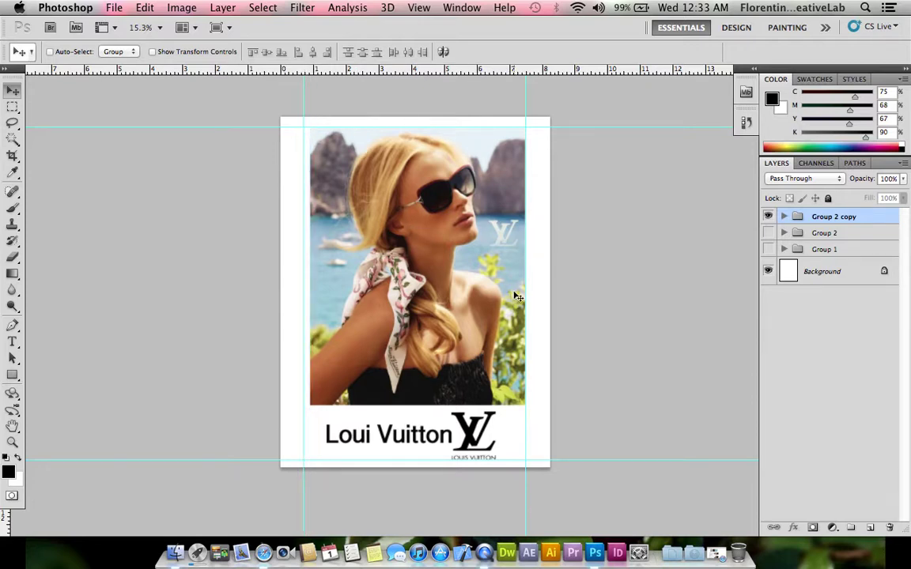
- Nudge the layout to sit within the guides, then save the magazine page
{"action": "key", "text": "shift+Left"}
{"action": "key", "text": "shift+Left"}
{"action": "key", "text": "shift+Left"}
{"action": "key", "text": "shift+Left"}
{"action": "key", "text": "shift+Left"}
{"action": "key", "text": "shift+Right"}
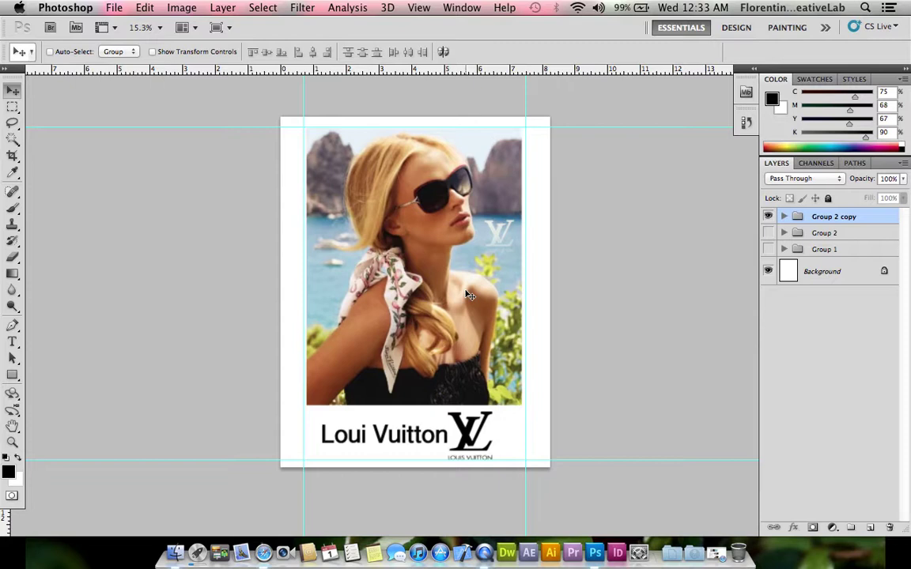
{"action": "key", "text": "shift+Right"}
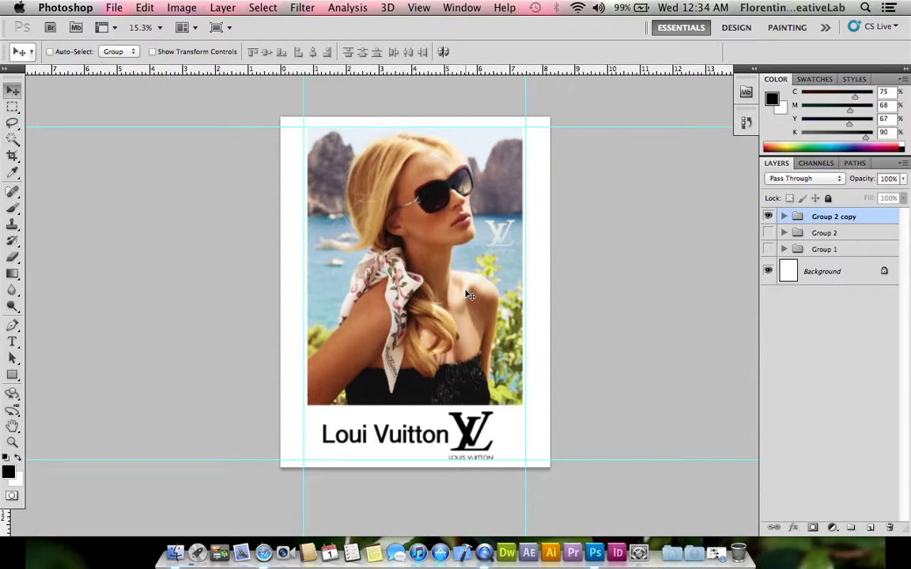
{"action": "key", "text": "ctrl+s"}
{"action": "scroll", "coordinate": [536, 325], "scroll_direction": "down", "scroll_amount": 1}
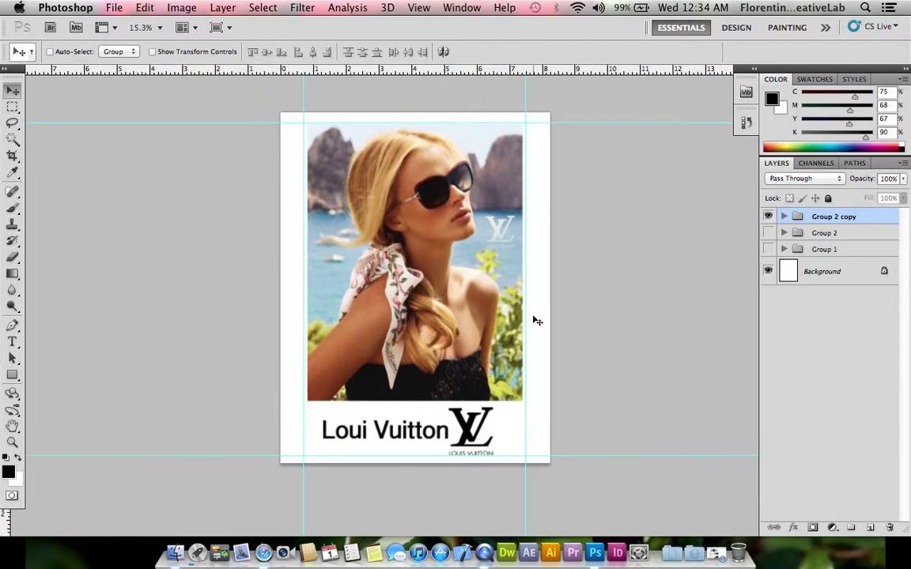
{"action": "scroll", "coordinate": [537, 319], "scroll_direction": "up", "scroll_amount": 2}
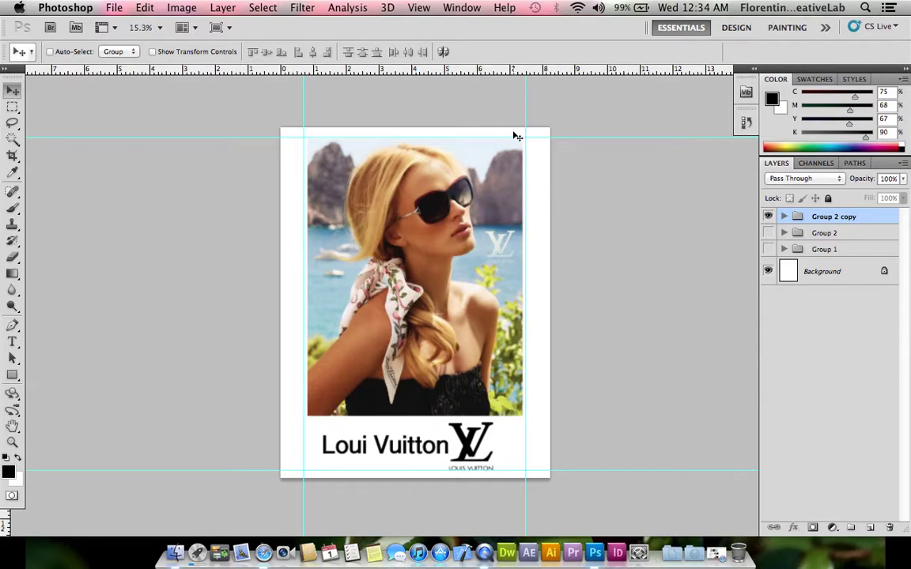
{"action": "scroll", "coordinate": [459, 162], "scroll_direction": "up", "scroll_amount": 5}
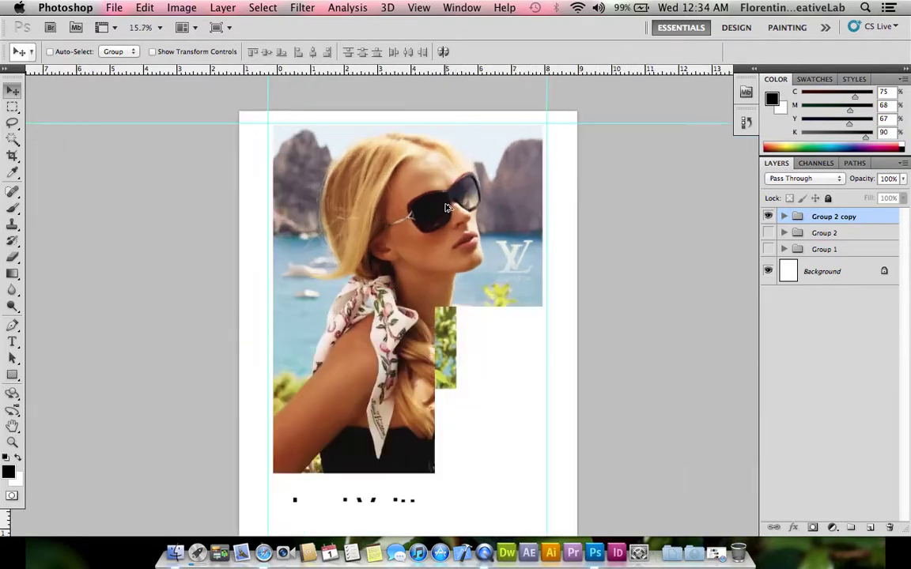
{"action": "scroll", "coordinate": [455, 218], "scroll_direction": "up", "scroll_amount": 2}
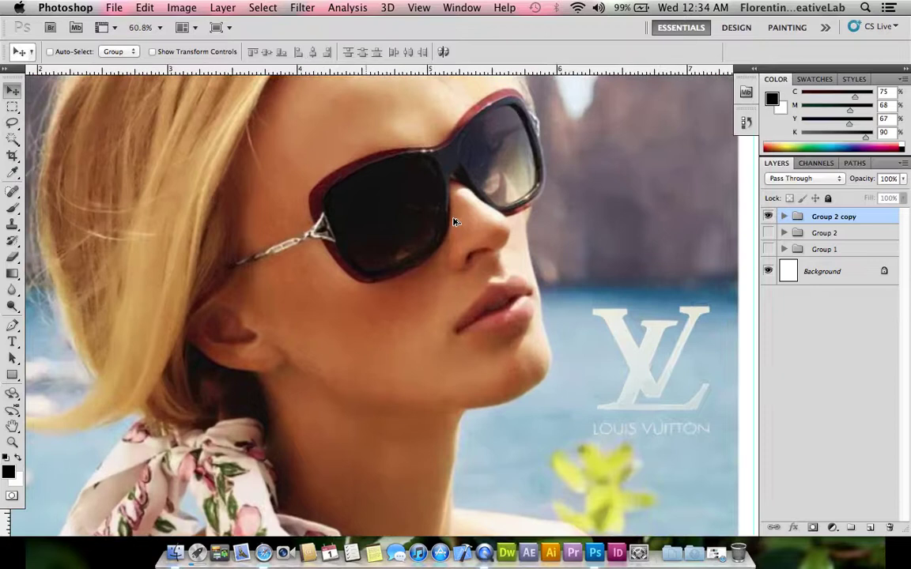
{"action": "scroll", "coordinate": [454, 218], "scroll_direction": "up", "scroll_amount": 2}
{"action": "scroll", "coordinate": [455, 218], "scroll_direction": "up", "scroll_amount": 2}
{"action": "scroll", "coordinate": [454, 219], "scroll_direction": "up", "scroll_amount": 2}
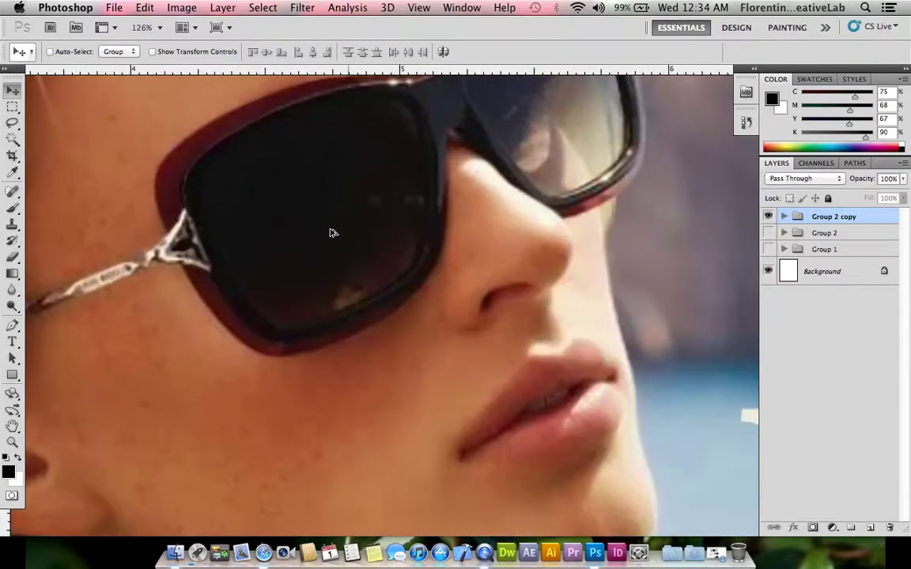
{"action": "scroll", "coordinate": [237, 245], "scroll_direction": "up", "scroll_amount": 1}
{"action": "scroll", "coordinate": [193, 253], "scroll_direction": "up", "scroll_amount": 2}
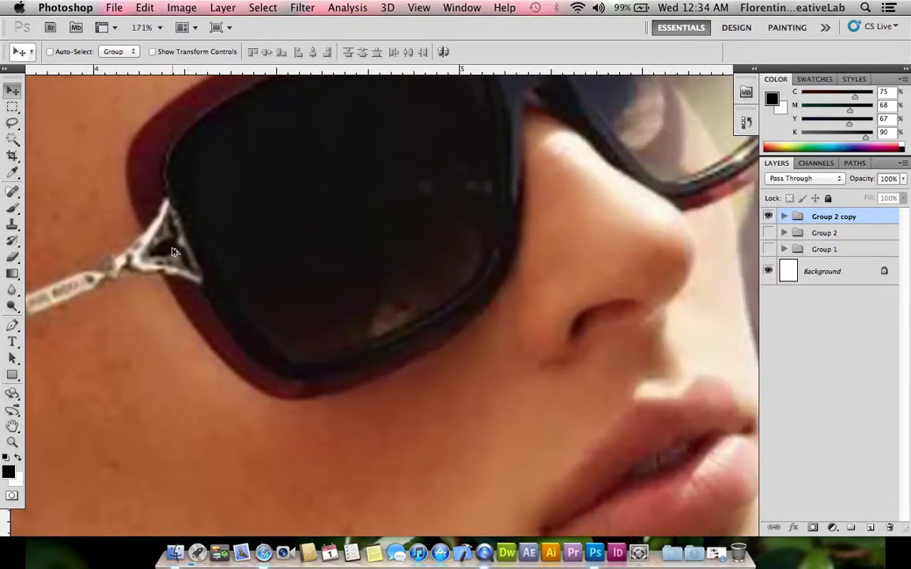
{"action": "scroll", "coordinate": [279, 263], "scroll_direction": "down", "scroll_amount": 2}
{"action": "scroll", "coordinate": [282, 260], "scroll_direction": "down", "scroll_amount": 2}
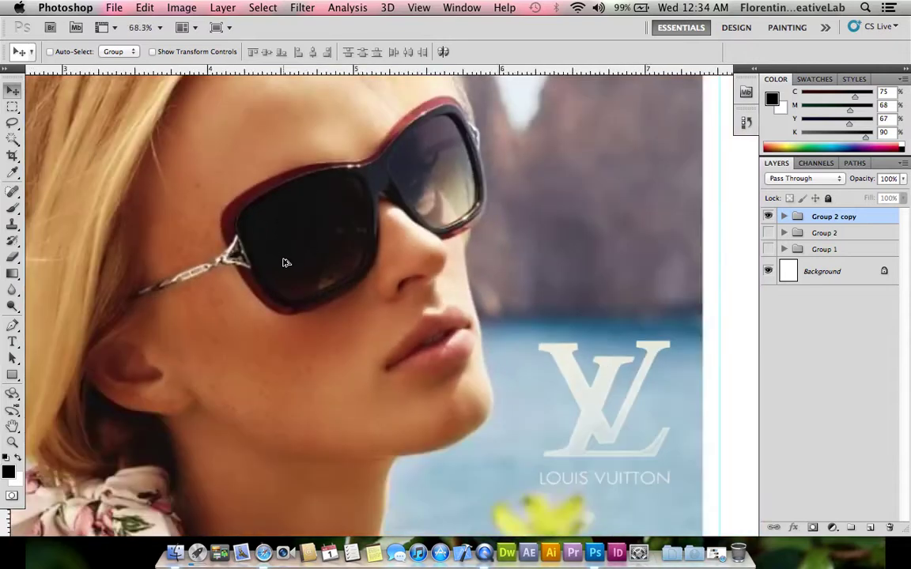
{"action": "scroll", "coordinate": [258, 236], "scroll_direction": "down", "scroll_amount": 2}
{"action": "scroll", "coordinate": [245, 194], "scroll_direction": "down", "scroll_amount": 1}
{"action": "scroll", "coordinate": [285, 253], "scroll_direction": "down", "scroll_amount": 1}
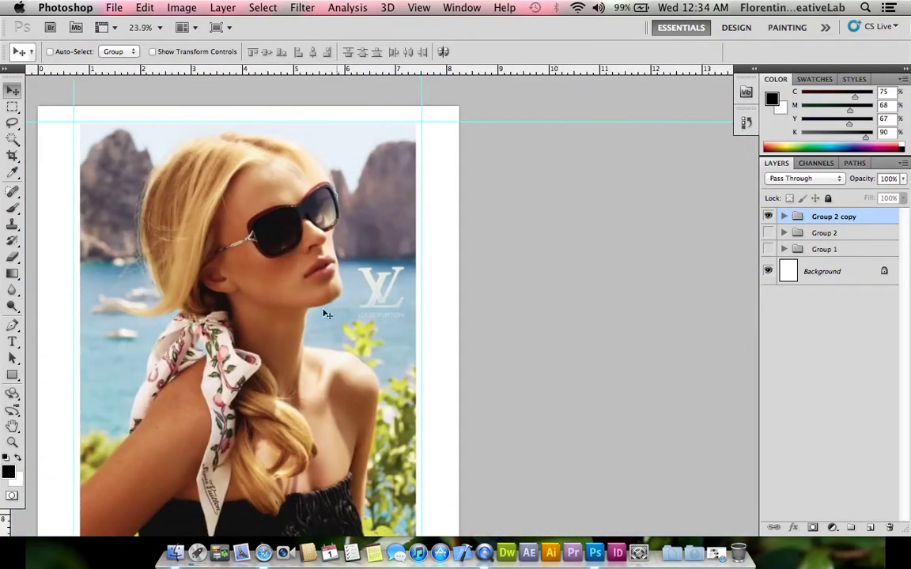
{"action": "left_click_drag", "start_coordinate": [283, 336], "coordinate": [350, 249]}
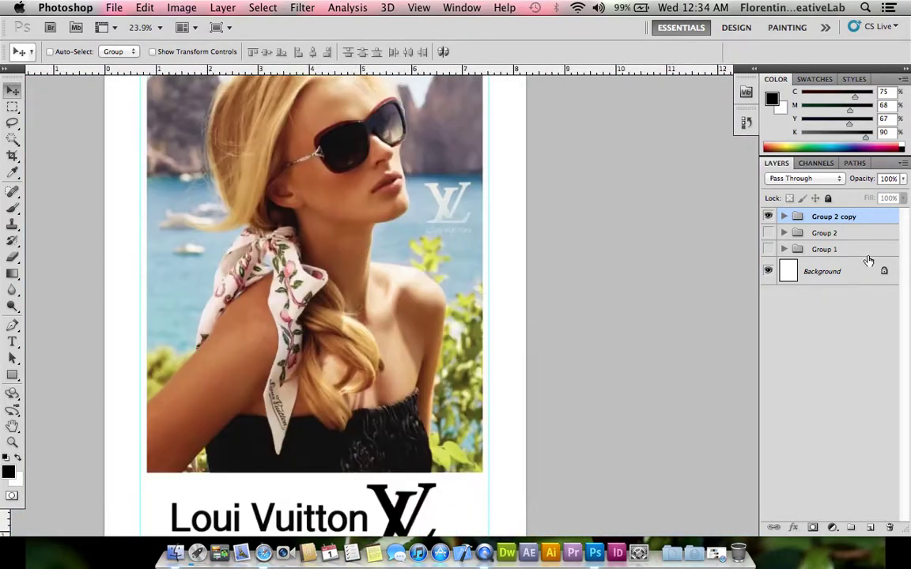
- Select Color Efex Pro 4 inside Group 1 copy and add a new Soft Light layer, Layer 6, above it
{"action": "left_click", "coordinate": [783, 216]}
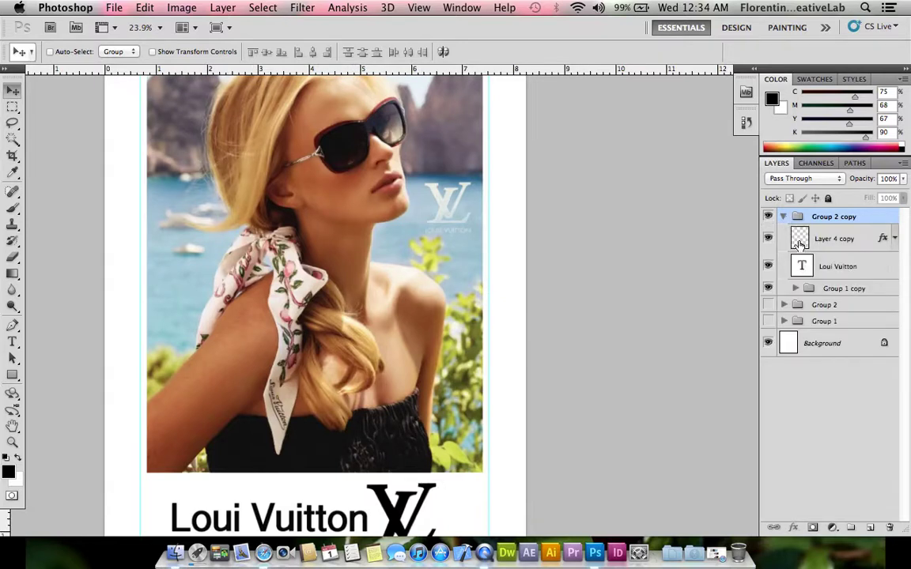
{"action": "left_click", "coordinate": [794, 290]}
{"action": "left_click", "coordinate": [850, 337]}
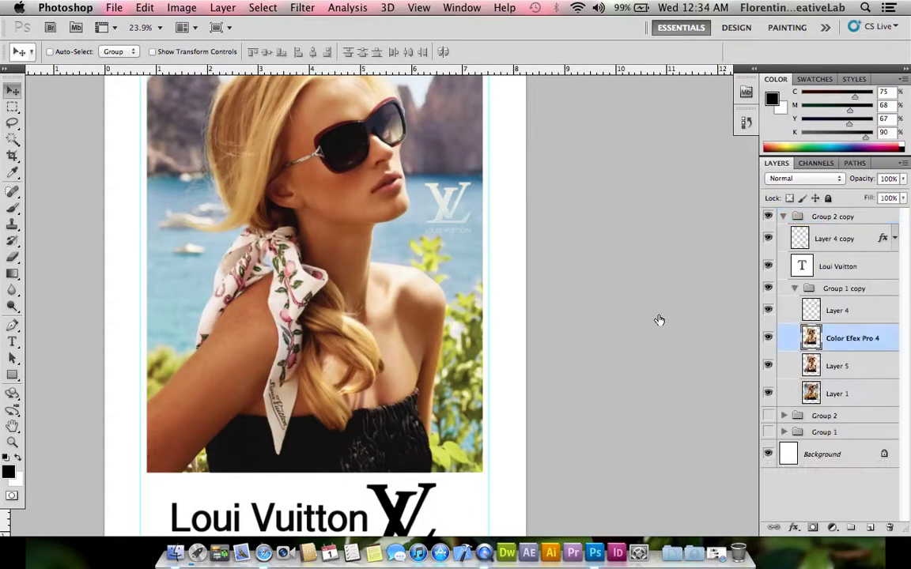
{"action": "key", "text": "super+shift+n"}
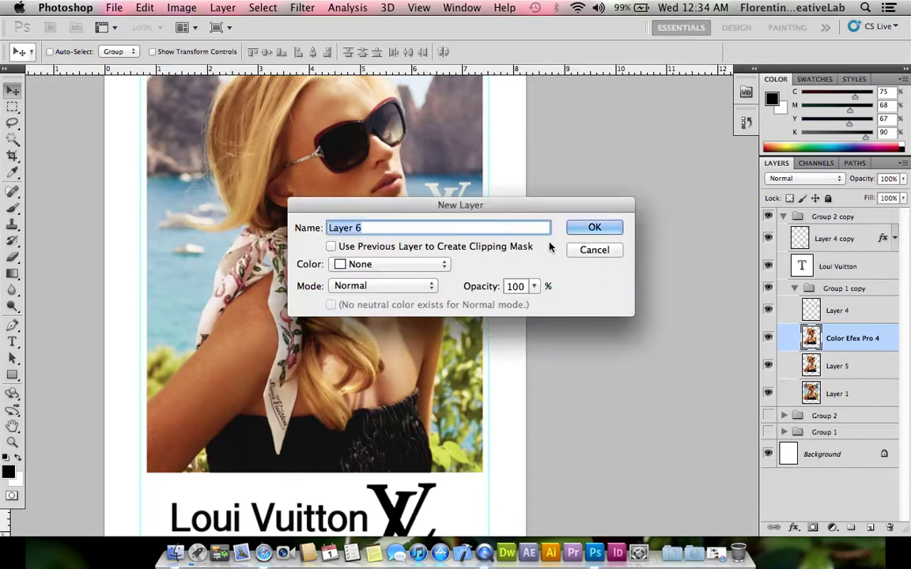
{"action": "left_click", "coordinate": [394, 288]}
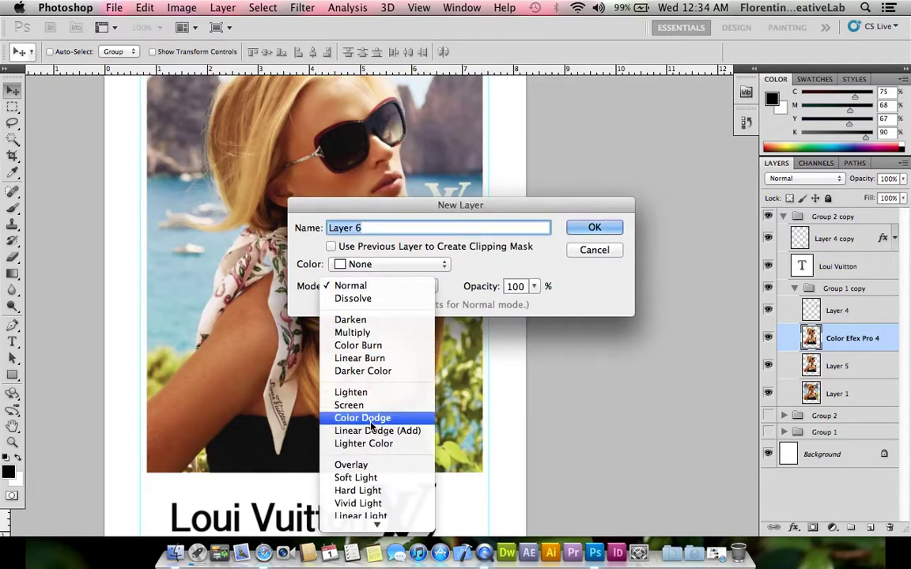
{"action": "left_click", "coordinate": [371, 477]}
{"action": "left_click", "coordinate": [589, 227]}
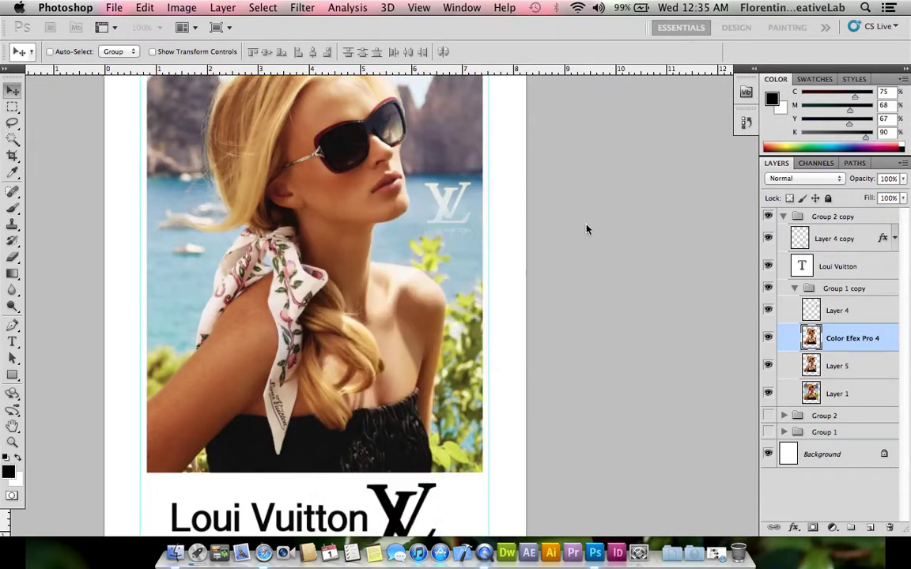
{"action": "scroll", "coordinate": [378, 208], "scroll_direction": "up", "scroll_amount": 3}
{"action": "scroll", "coordinate": [332, 244], "scroll_direction": "up", "scroll_amount": 2}
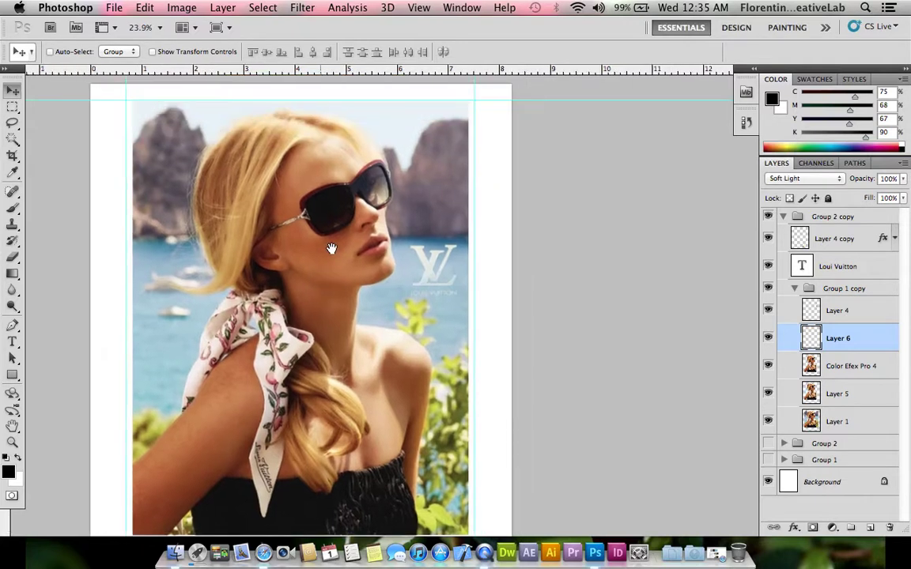
- Set up a soft brush at 25% opacity and 226 px size
{"action": "key", "text": "b"}
{"action": "scroll", "coordinate": [378, 395], "scroll_direction": "up", "scroll_amount": 1}
{"action": "scroll", "coordinate": [378, 395], "scroll_direction": "up", "scroll_amount": 1}
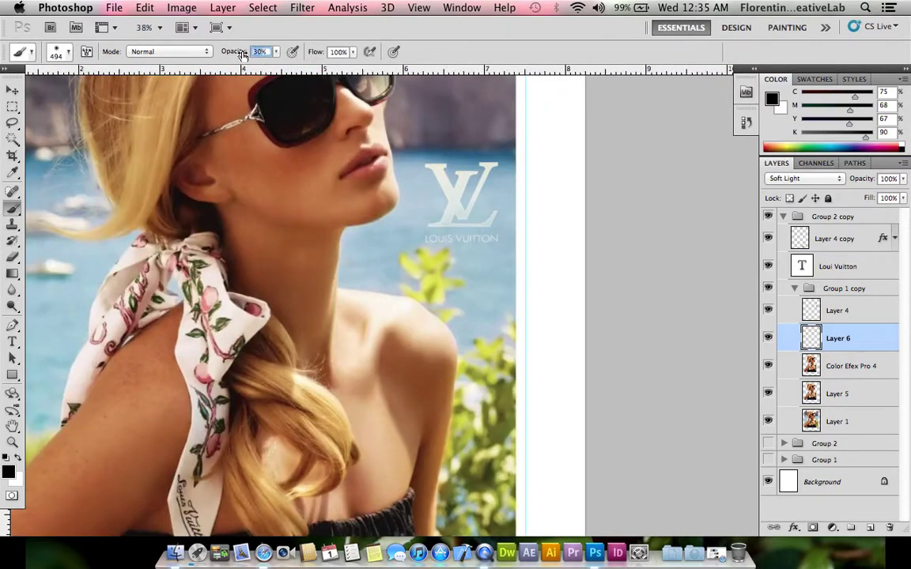
{"action": "left_click_drag", "start_coordinate": [242, 54], "coordinate": [234, 53]}
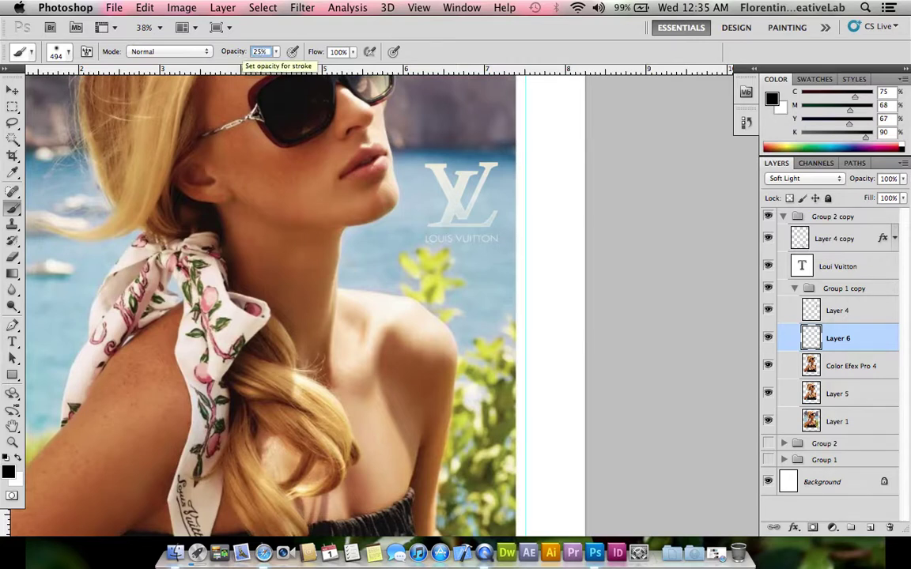
{"action": "scroll", "coordinate": [245, 230], "scroll_direction": "up", "scroll_amount": 2}
{"action": "scroll", "coordinate": [248, 244], "scroll_direction": "up", "scroll_amount": 2}
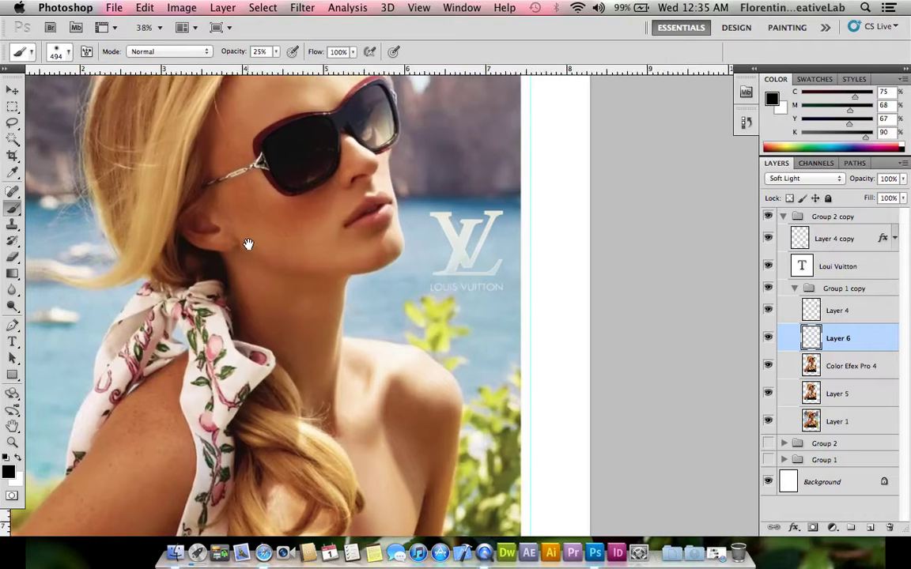
{"action": "right_click", "coordinate": [340, 283]}
{"action": "left_click", "coordinate": [457, 310]}
{"action": "left_click", "coordinate": [328, 283]}
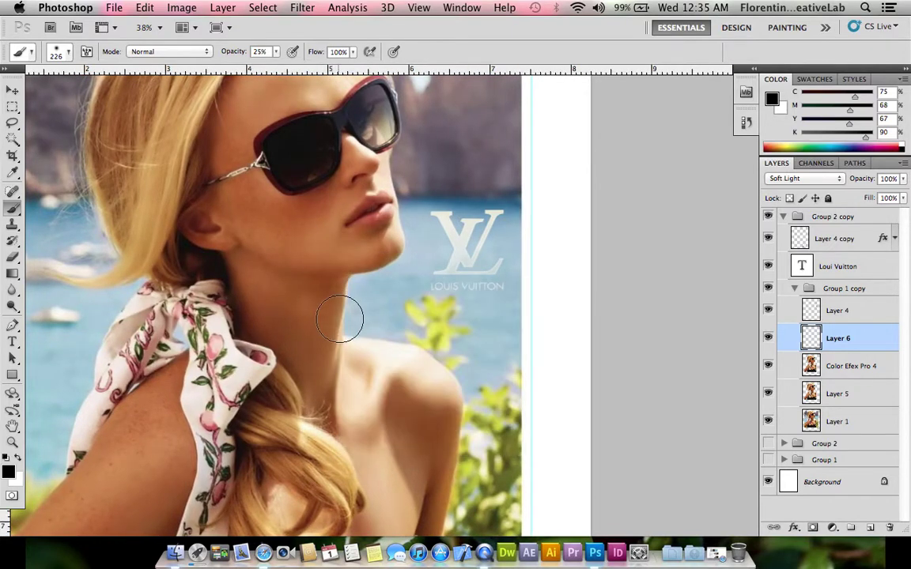
- Paint black shadow along the neck below the ear, then shrink the brush to 149 px
{"action": "scroll", "coordinate": [357, 372], "scroll_direction": "up", "scroll_amount": 3}
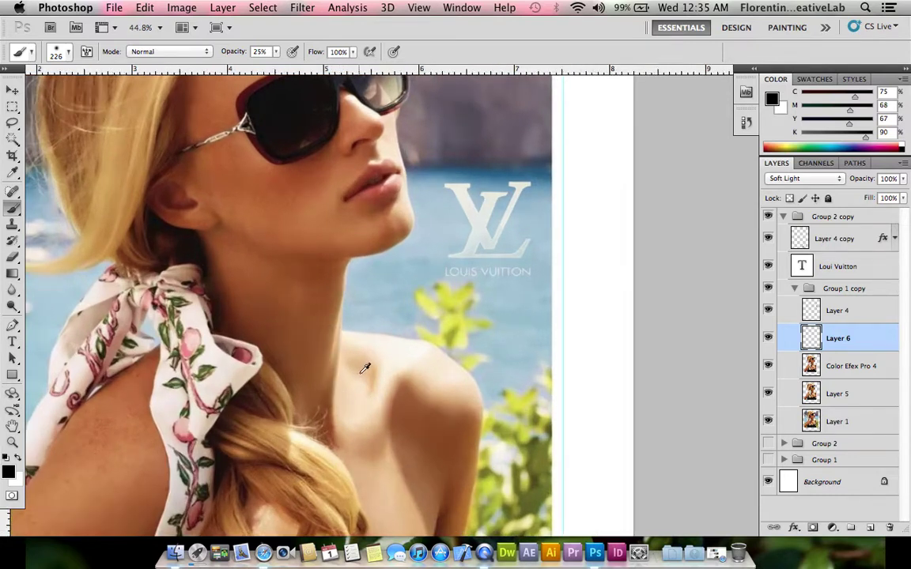
{"action": "scroll", "coordinate": [359, 368], "scroll_direction": "up", "scroll_amount": 3}
{"action": "left_click_drag", "start_coordinate": [312, 427], "coordinate": [182, 287]}
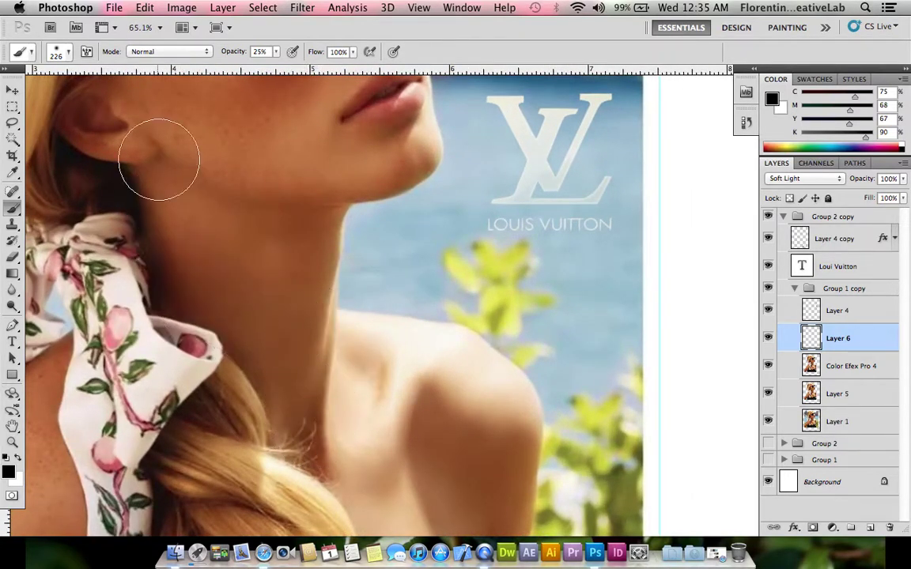
{"action": "scroll", "coordinate": [237, 253], "scroll_direction": "up", "scroll_amount": 5}
{"action": "scroll", "coordinate": [253, 261], "scroll_direction": "left", "scroll_amount": 5}
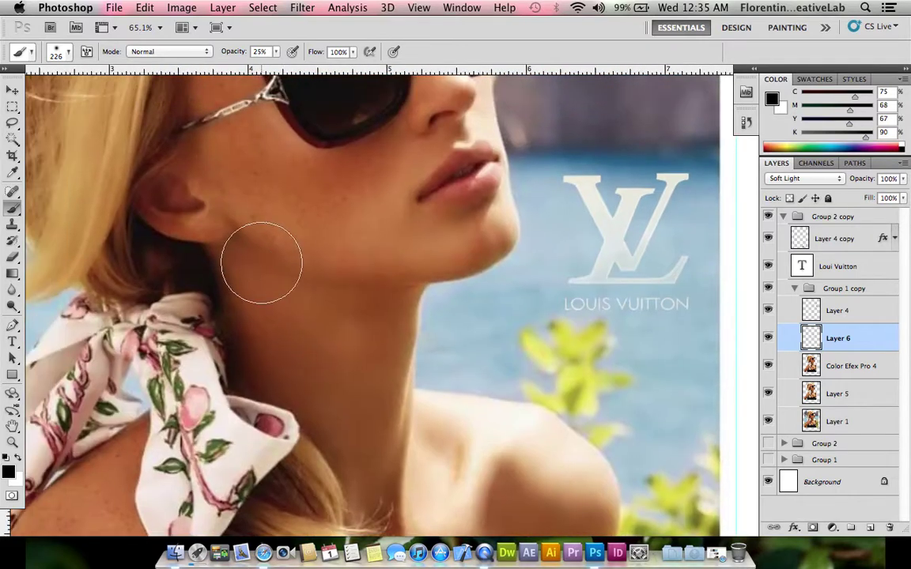
{"action": "right_click", "coordinate": [290, 280]}
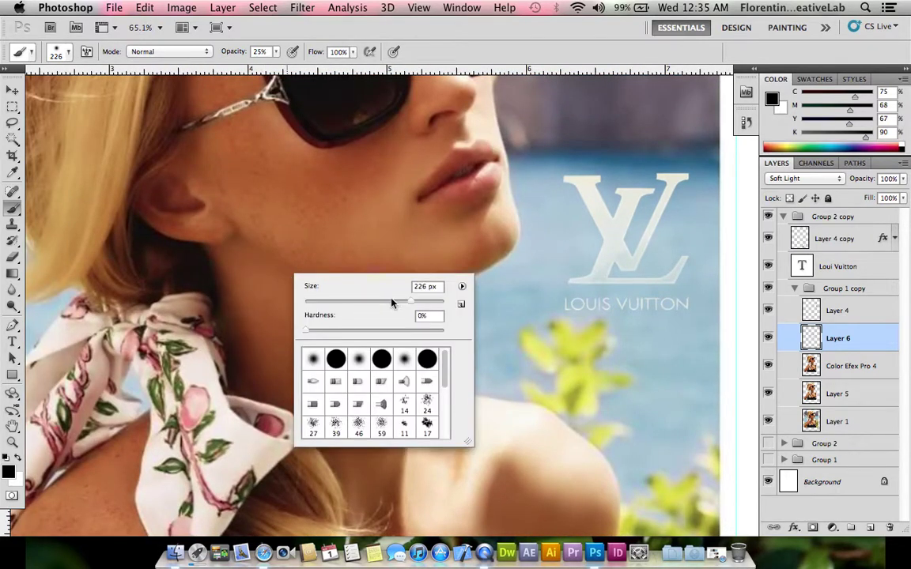
{"action": "left_click", "coordinate": [211, 260]}
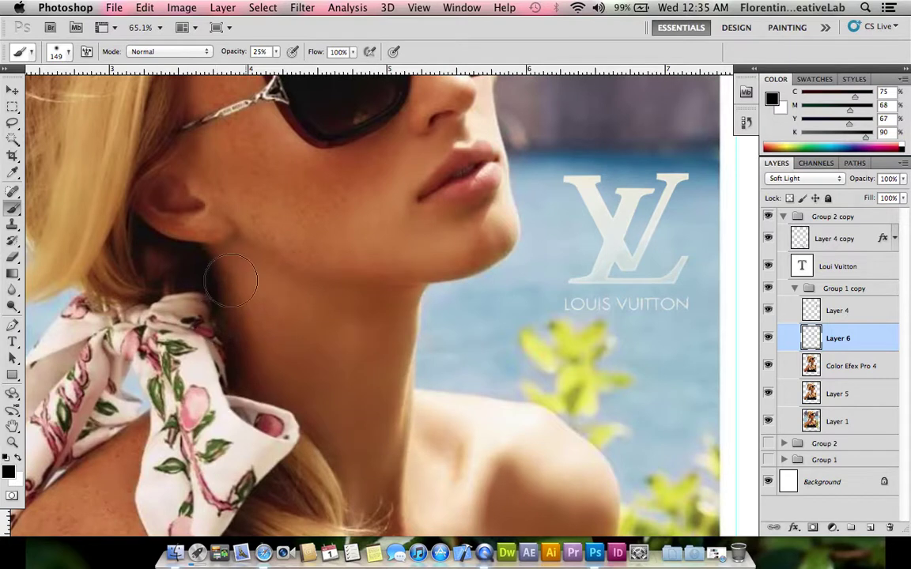
- Deepen the neck shadow below the ear and darken both sunglasses lenses
{"action": "left_click_drag", "start_coordinate": [232, 282], "coordinate": [284, 207]}
{"action": "left_click_drag", "start_coordinate": [278, 315], "coordinate": [282, 357]}
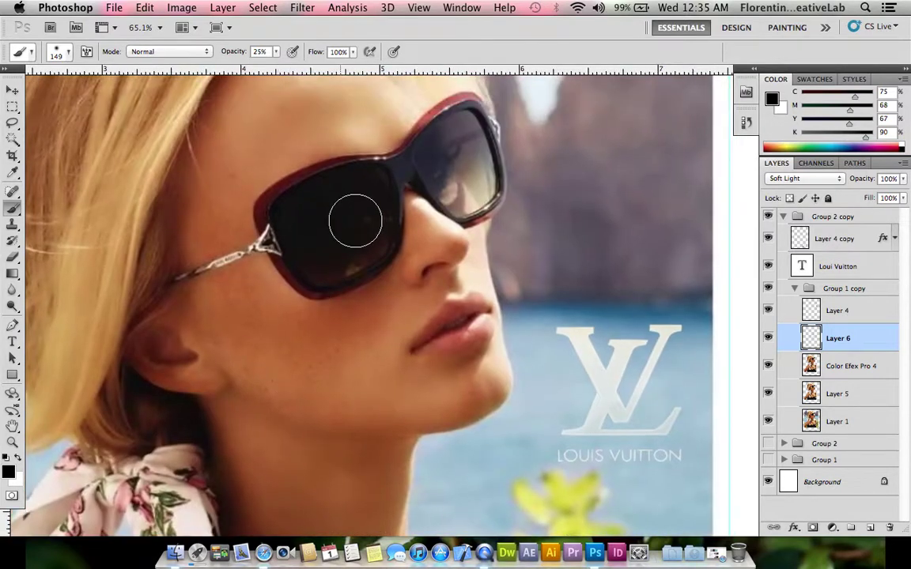
{"action": "mouse_move", "coordinate": [355, 220]}
{"action": "left_mouse_down"}
{"action": "mouse_move", "coordinate": [350, 206]}
{"action": "mouse_move", "coordinate": [332, 207]}
{"action": "mouse_move", "coordinate": [309, 244]}
{"action": "mouse_move", "coordinate": [356, 196]}
{"action": "mouse_move", "coordinate": [470, 173]}
{"action": "mouse_move", "coordinate": [433, 148]}
{"action": "left_mouse_up"}
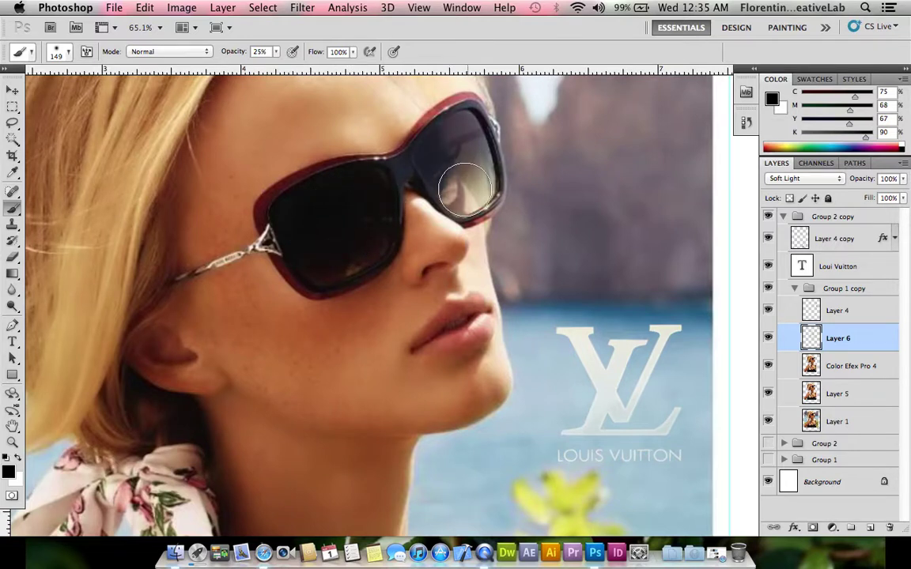
{"action": "mouse_move", "coordinate": [358, 134]}
{"action": "left_mouse_down"}
{"action": "mouse_move", "coordinate": [344, 213]}
{"action": "mouse_move", "coordinate": [325, 220]}
{"action": "left_mouse_up"}
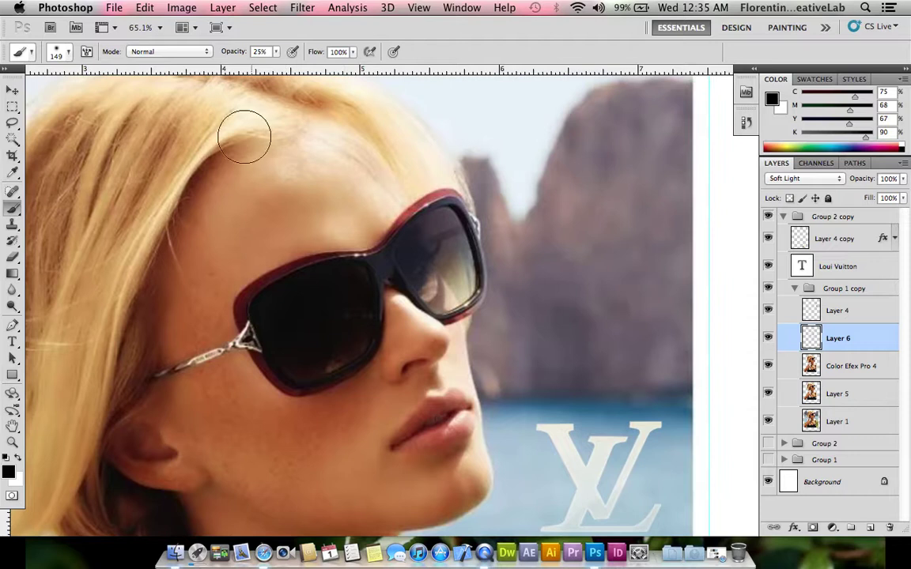
- Darken the shading along the collarbone, neck and shoulder
{"action": "left_click_drag", "start_coordinate": [164, 341], "coordinate": [214, 259]}
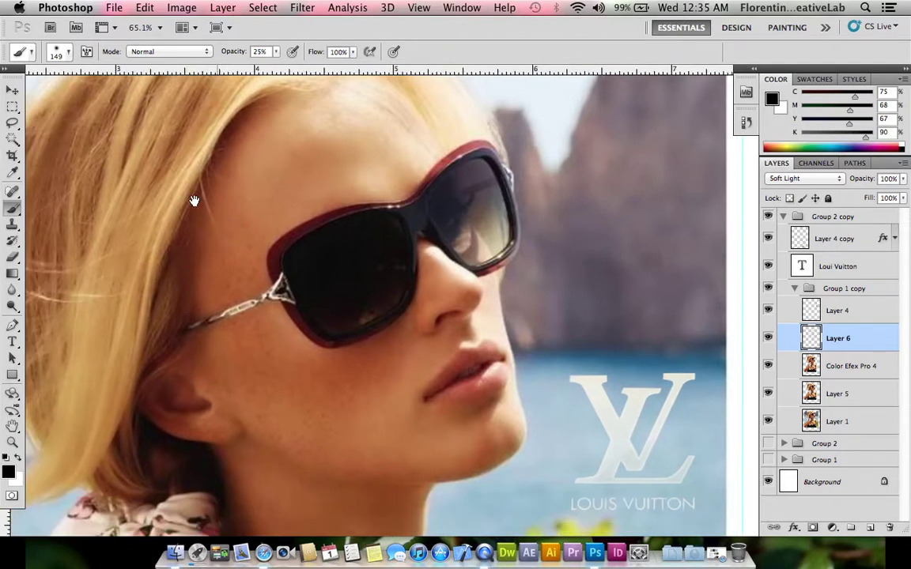
{"action": "left_click_drag", "start_coordinate": [182, 305], "coordinate": [224, 339]}
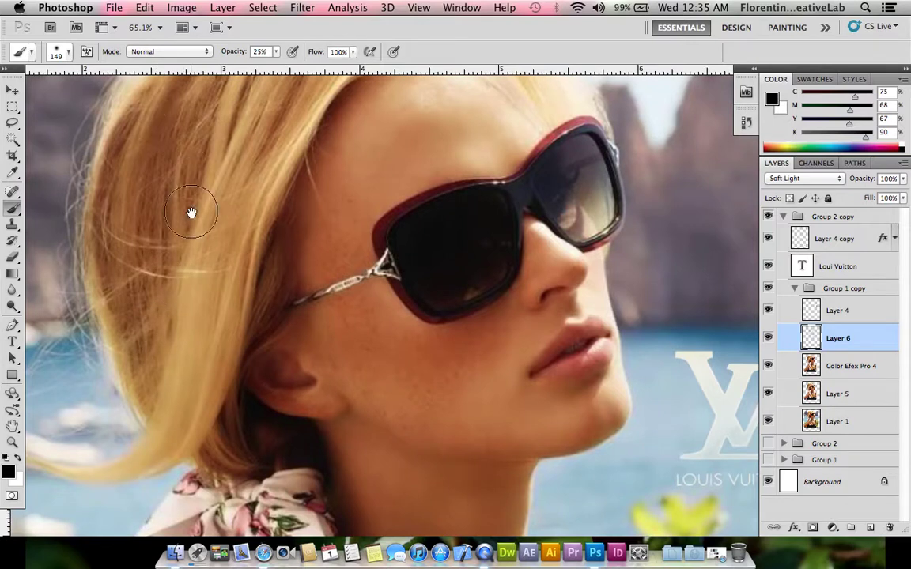
{"action": "left_click_drag", "start_coordinate": [188, 166], "coordinate": [152, 277]}
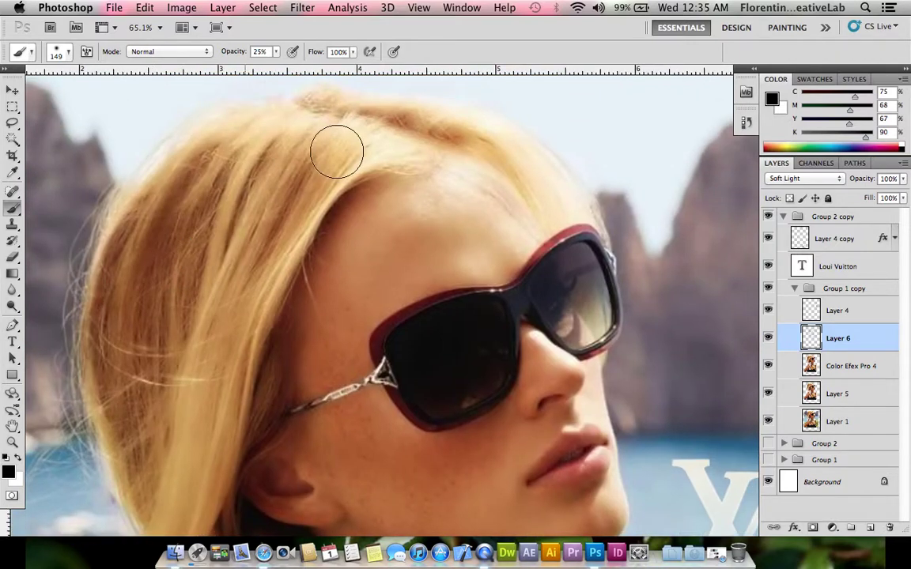
{"action": "mouse_move", "coordinate": [301, 197]}
{"action": "left_mouse_down"}
{"action": "mouse_move", "coordinate": [285, 225]}
{"action": "mouse_move", "coordinate": [264, 184]}
{"action": "mouse_move", "coordinate": [455, 312]}
{"action": "mouse_move", "coordinate": [448, 158]}
{"action": "left_mouse_up"}
{"action": "mouse_move", "coordinate": [356, 443]}
{"action": "left_mouse_down"}
{"action": "mouse_move", "coordinate": [275, 260]}
{"action": "mouse_move", "coordinate": [401, 196]}
{"action": "mouse_move", "coordinate": [358, 128]}
{"action": "left_mouse_up"}
{"action": "left_click_drag", "start_coordinate": [371, 506], "coordinate": [388, 340]}
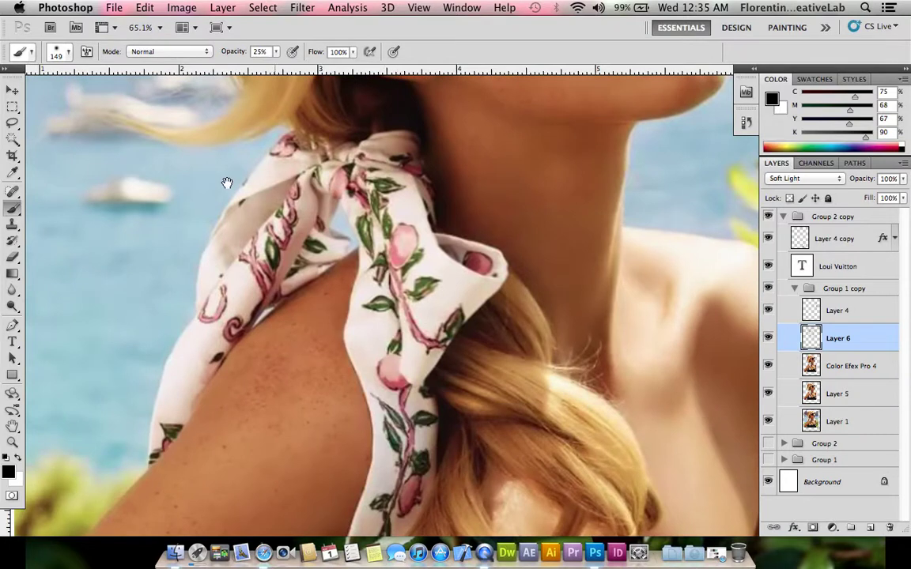
{"action": "mouse_move", "coordinate": [506, 332]}
{"action": "left_mouse_down"}
{"action": "mouse_move", "coordinate": [325, 179]}
{"action": "mouse_move", "coordinate": [181, 203]}
{"action": "left_mouse_up"}
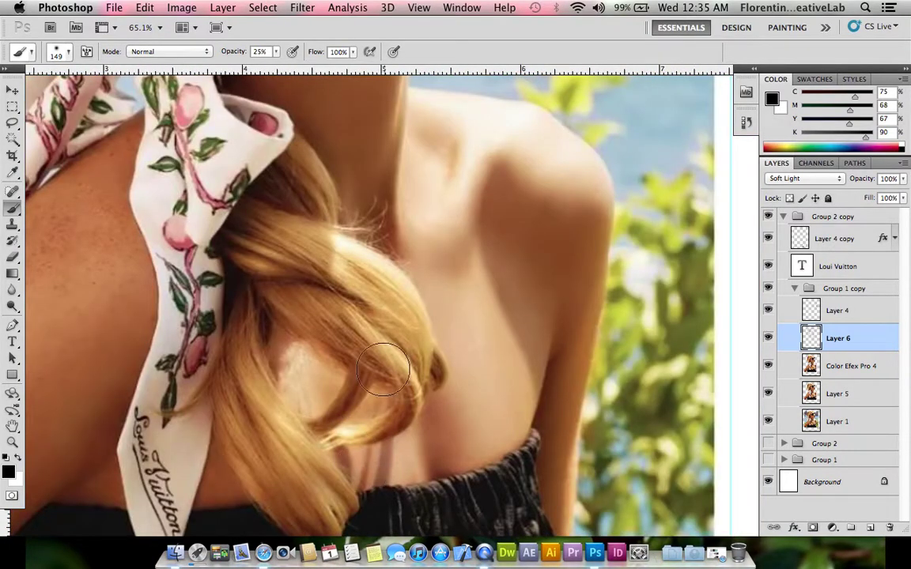
{"action": "left_click_drag", "start_coordinate": [321, 257], "coordinate": [345, 134]}
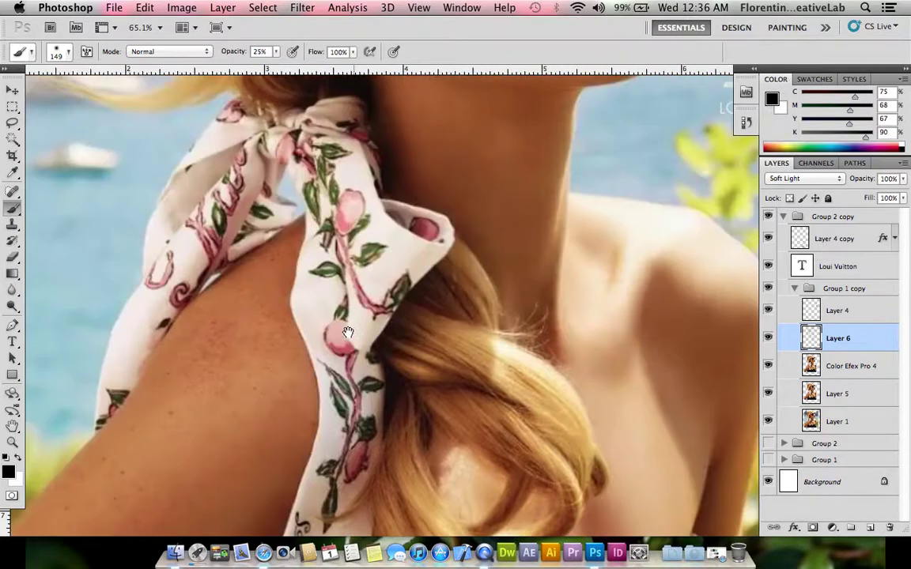
{"action": "left_click_drag", "start_coordinate": [405, 345], "coordinate": [145, 254]}
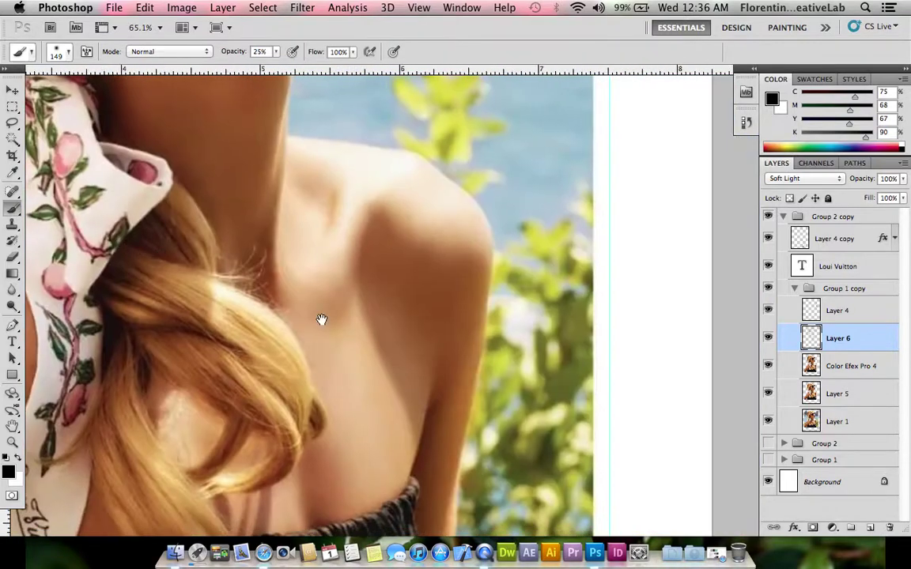
{"action": "left_click_drag", "start_coordinate": [329, 282], "coordinate": [305, 296]}
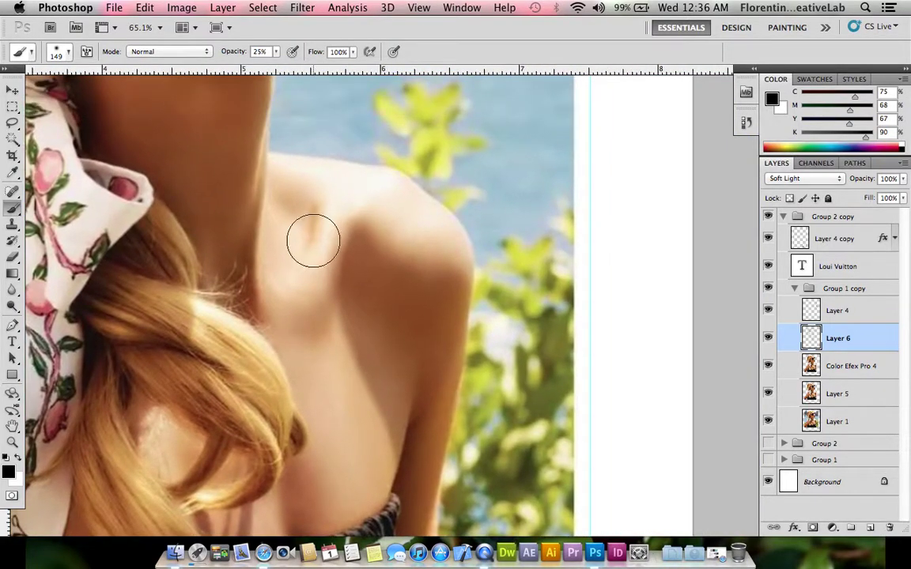
{"action": "left_click_drag", "start_coordinate": [335, 238], "coordinate": [291, 183]}
{"action": "left_click_drag", "start_coordinate": [322, 253], "coordinate": [261, 184]}
{"action": "mouse_move", "coordinate": [388, 238]}
{"action": "left_mouse_down"}
{"action": "mouse_move", "coordinate": [464, 288]}
{"action": "mouse_move", "coordinate": [393, 320]}
{"action": "left_mouse_up"}
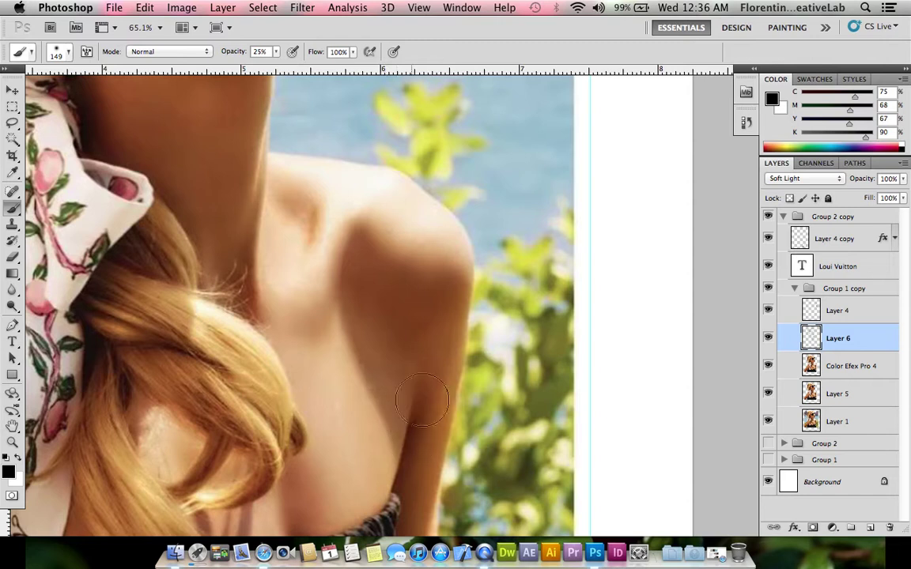
- Darken the arm's outer and lower edges, where it meets the black top, and near the chest
{"action": "mouse_move", "coordinate": [428, 360]}
{"action": "left_mouse_down"}
{"action": "mouse_move", "coordinate": [415, 330]}
{"action": "mouse_move", "coordinate": [421, 271]}
{"action": "left_mouse_up"}
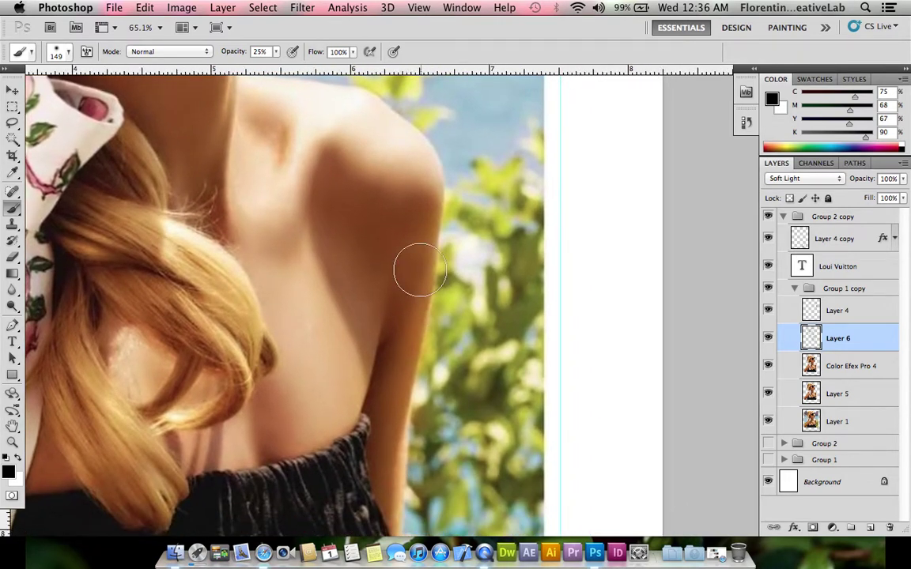
{"action": "mouse_move", "coordinate": [391, 348]}
{"action": "left_mouse_down"}
{"action": "mouse_move", "coordinate": [378, 467]}
{"action": "mouse_move", "coordinate": [386, 345]}
{"action": "mouse_move", "coordinate": [378, 302]}
{"action": "left_mouse_up"}
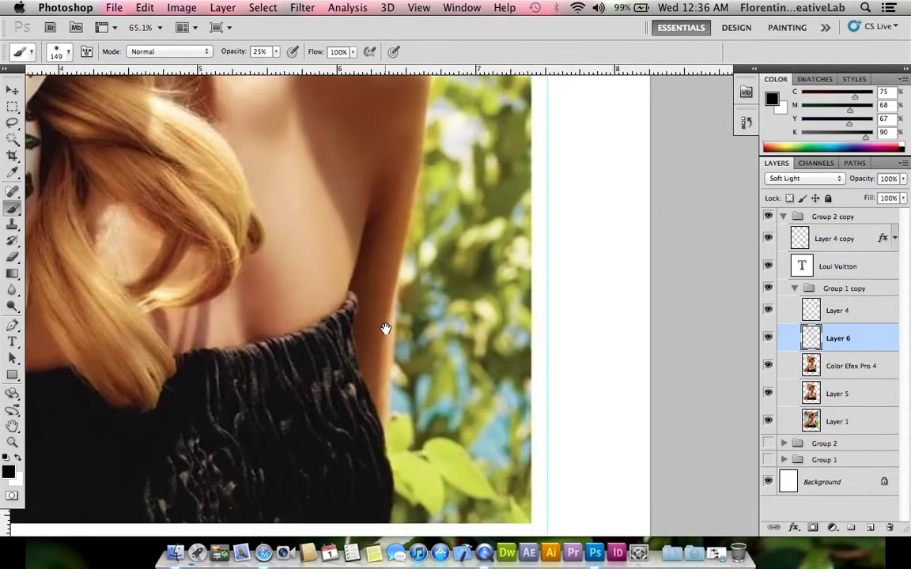
{"action": "mouse_move", "coordinate": [360, 374]}
{"action": "left_mouse_down"}
{"action": "mouse_move", "coordinate": [384, 434]}
{"action": "mouse_move", "coordinate": [395, 437]}
{"action": "left_mouse_up"}
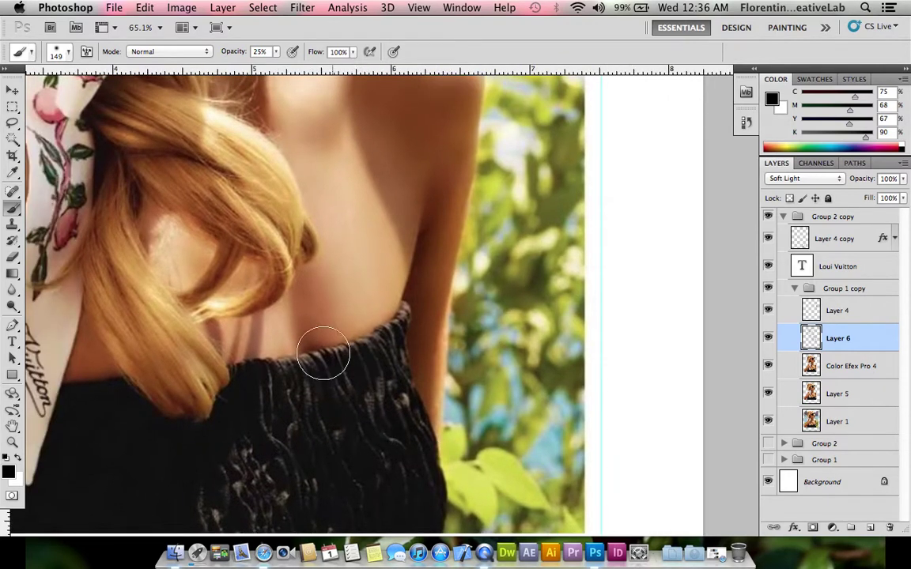
{"action": "left_click_drag", "start_coordinate": [325, 377], "coordinate": [369, 396]}
{"action": "left_click_drag", "start_coordinate": [253, 301], "coordinate": [289, 332]}
{"action": "left_click_drag", "start_coordinate": [366, 295], "coordinate": [459, 281]}
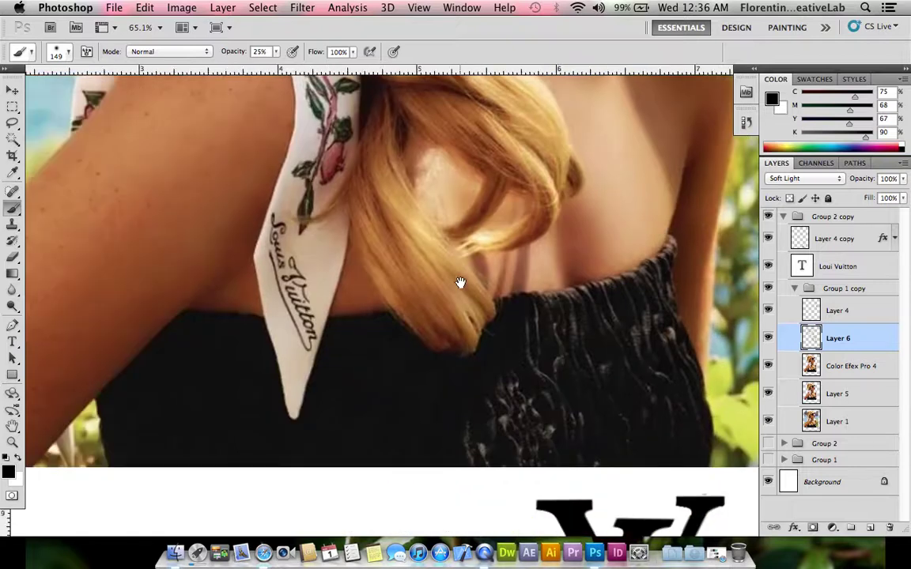
{"action": "mouse_move", "coordinate": [202, 274]}
{"action": "left_mouse_down"}
{"action": "mouse_move", "coordinate": [302, 348]}
{"action": "mouse_move", "coordinate": [356, 322]}
{"action": "left_mouse_up"}
{"action": "left_click_drag", "start_coordinate": [384, 286], "coordinate": [212, 454]}
{"action": "scroll", "coordinate": [316, 303], "scroll_direction": "down", "scroll_amount": 3}
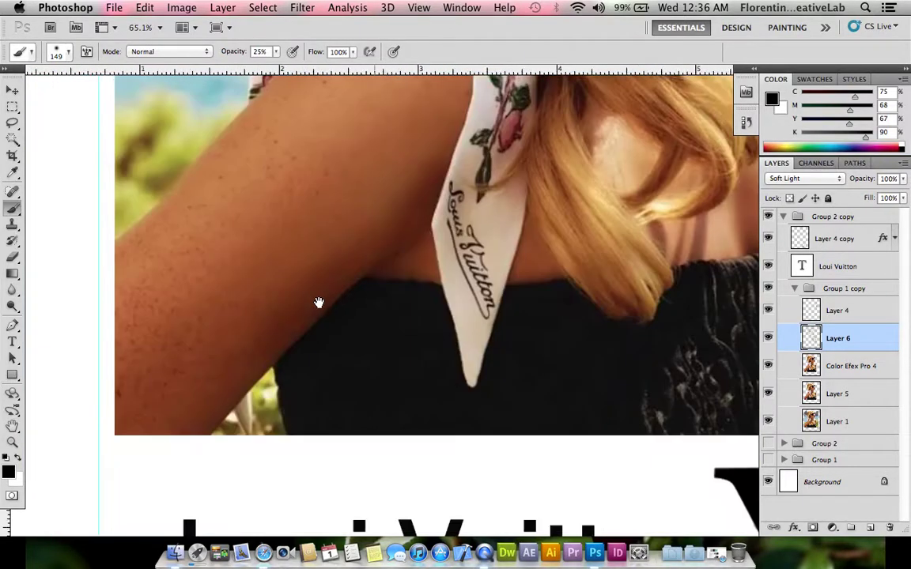
- Brush black shading along the upper edge of the model's arm beside the scarf
{"action": "scroll", "coordinate": [316, 303], "scroll_direction": "left", "scroll_amount": 3}
{"action": "scroll", "coordinate": [316, 303], "scroll_direction": "down", "scroll_amount": 3}
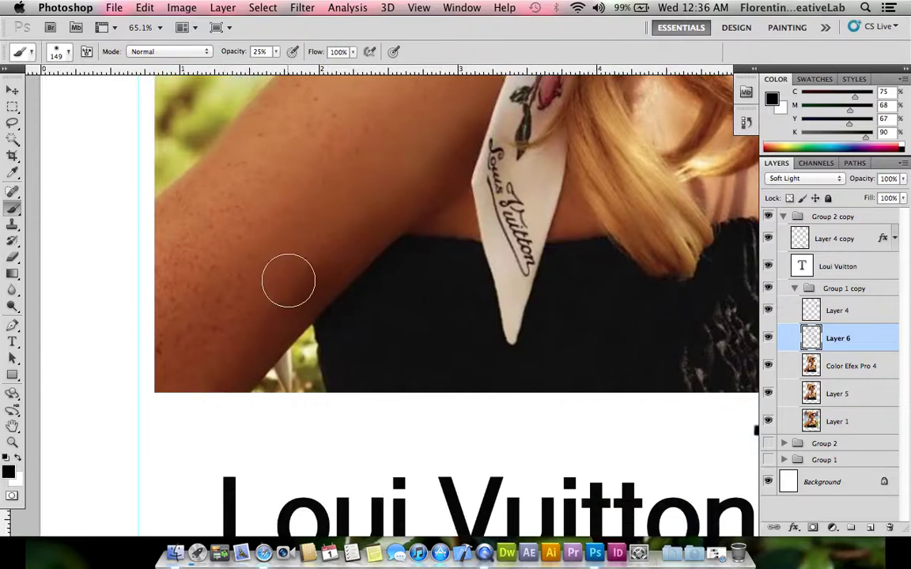
{"action": "scroll", "coordinate": [256, 398], "scroll_direction": "up", "scroll_amount": 3}
{"action": "scroll", "coordinate": [192, 342], "scroll_direction": "right", "scroll_amount": 1}
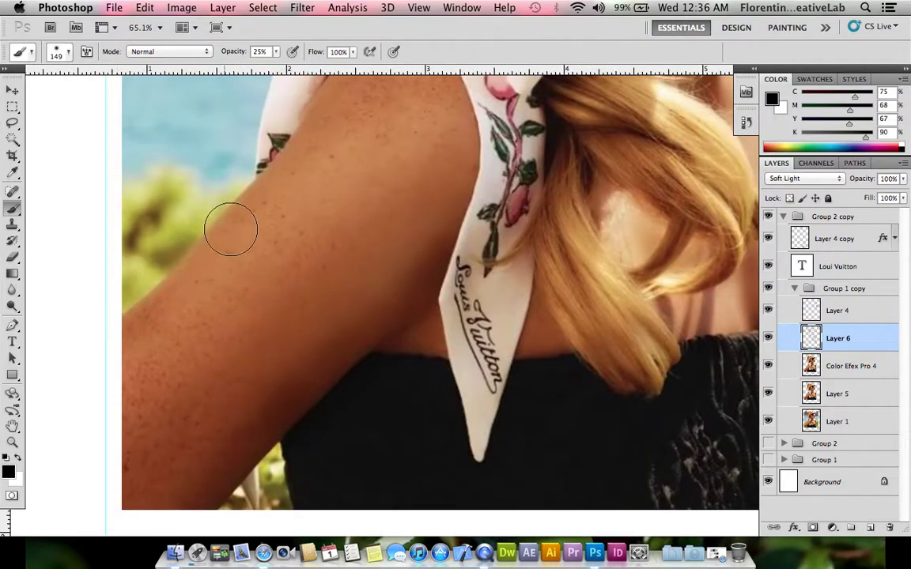
{"action": "left_click_drag", "start_coordinate": [254, 195], "coordinate": [199, 300]}
{"action": "mouse_move", "coordinate": [162, 332]}
{"action": "left_mouse_down"}
{"action": "mouse_move", "coordinate": [351, 137]}
{"action": "mouse_move", "coordinate": [297, 215]}
{"action": "left_mouse_up"}
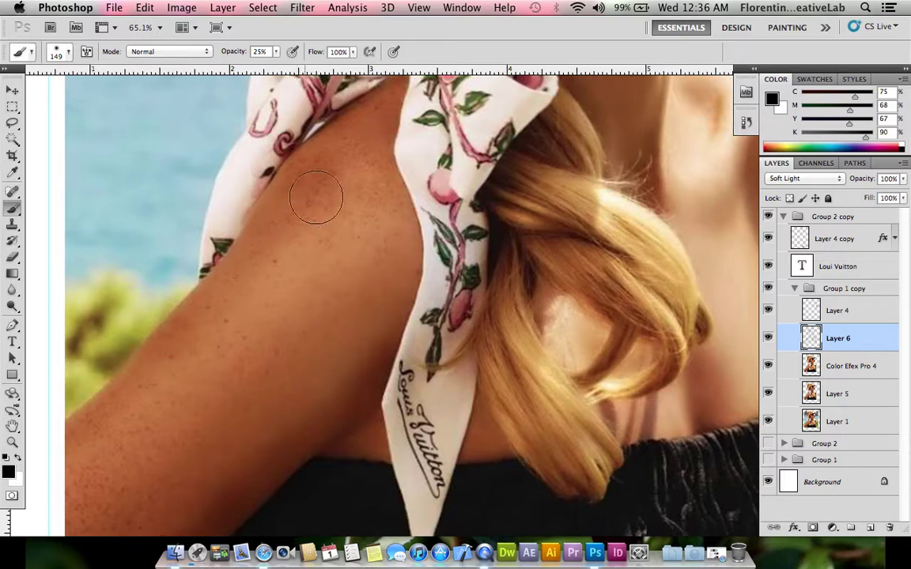
{"action": "left_click_drag", "start_coordinate": [527, 348], "coordinate": [325, 229]}
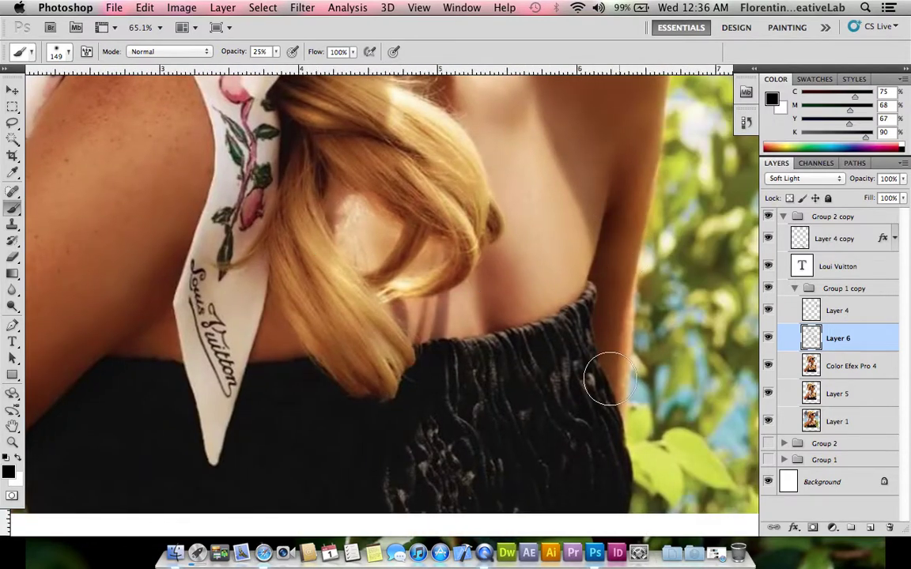
{"action": "scroll", "coordinate": [586, 363], "scroll_direction": "down", "scroll_amount": 5}
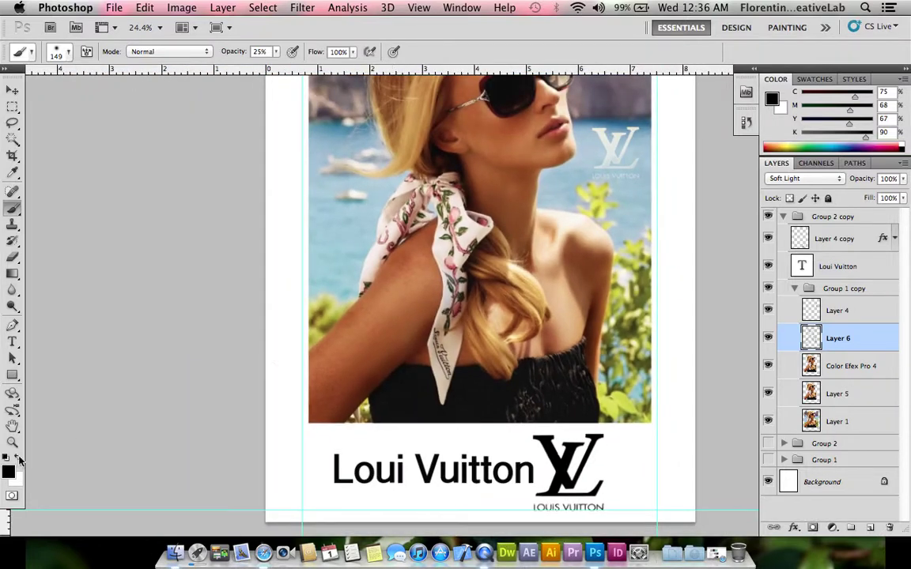
- Set white as the painting colour and enlarge the brush to 349 px
{"action": "left_click", "coordinate": [17, 458]}
{"action": "scroll", "coordinate": [396, 291], "scroll_direction": "up", "scroll_amount": 1}
{"action": "scroll", "coordinate": [396, 291], "scroll_direction": "up", "scroll_amount": 1}
{"action": "scroll", "coordinate": [396, 291], "scroll_direction": "up", "scroll_amount": 1}
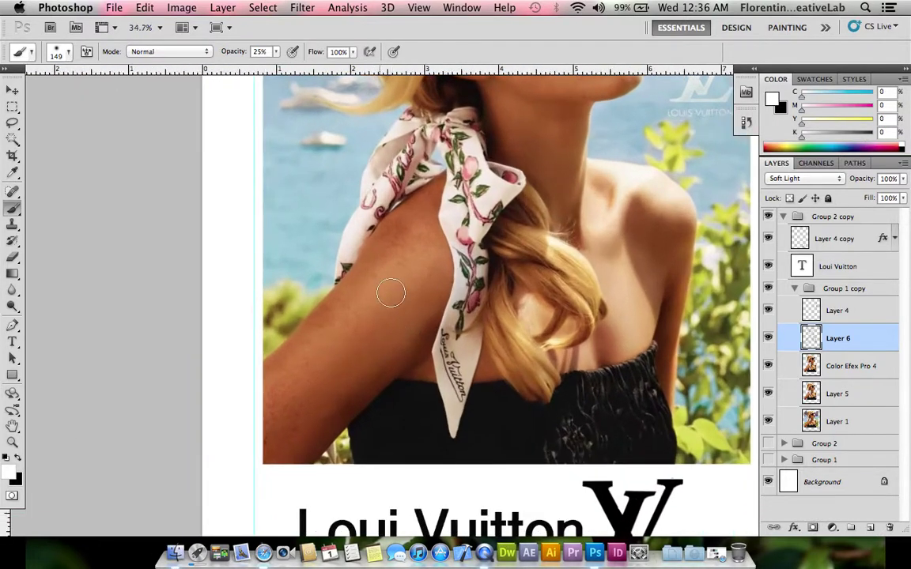
{"action": "scroll", "coordinate": [396, 291], "scroll_direction": "up", "scroll_amount": 2}
{"action": "scroll", "coordinate": [406, 264], "scroll_direction": "up", "scroll_amount": 1}
{"action": "right_click", "coordinate": [441, 262]}
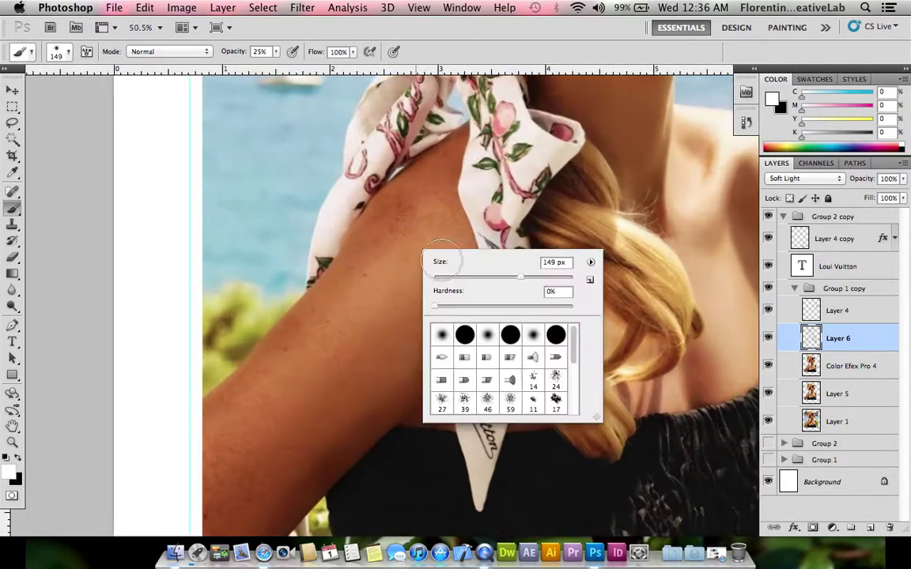
{"action": "left_click", "coordinate": [548, 277]}
{"action": "key", "text": "Return"}
- With a 99 px brush, lighten the skin along the body's edge and the dark top
{"action": "scroll", "coordinate": [376, 321], "scroll_direction": "down", "scroll_amount": 5}
{"action": "scroll", "coordinate": [277, 435], "scroll_direction": "left", "scroll_amount": 3}
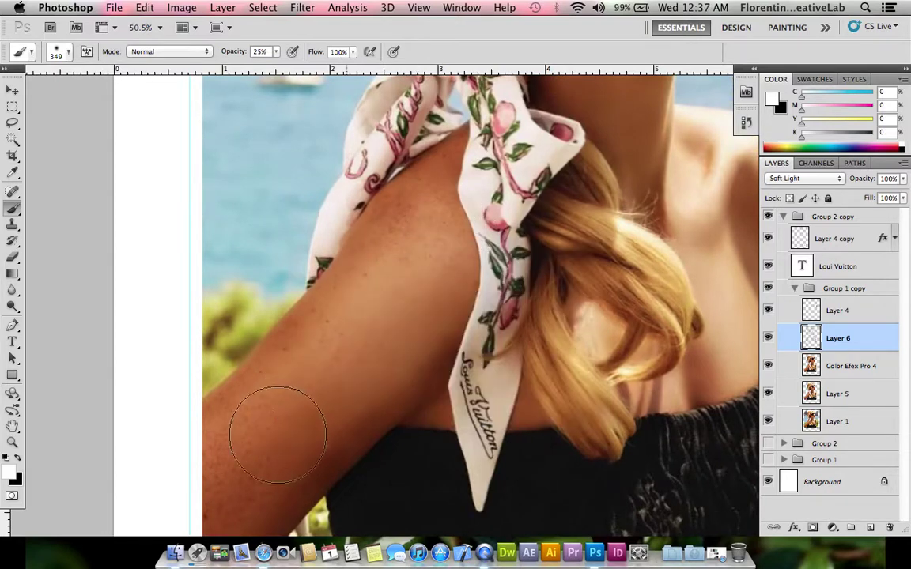
{"action": "left_click_drag", "start_coordinate": [556, 336], "coordinate": [312, 408]}
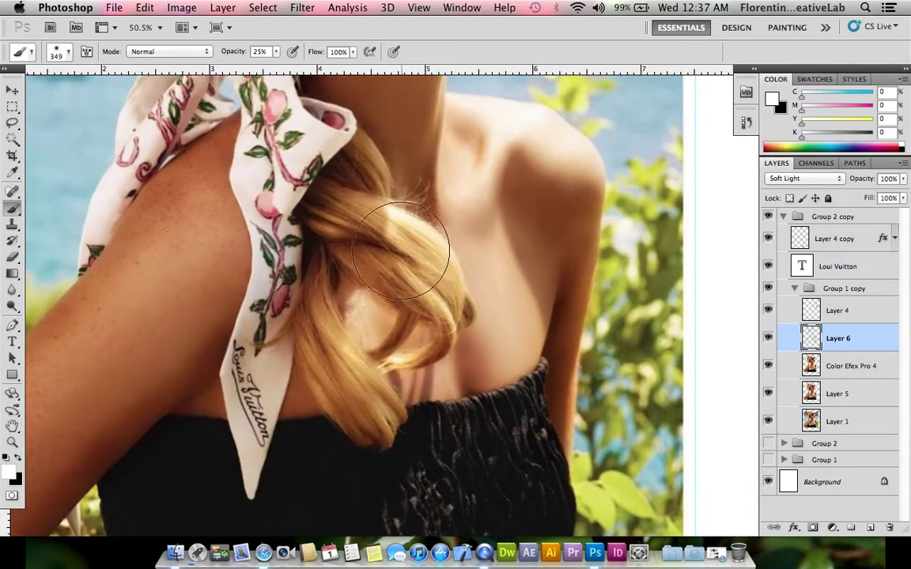
{"action": "left_click_drag", "start_coordinate": [455, 436], "coordinate": [441, 333]}
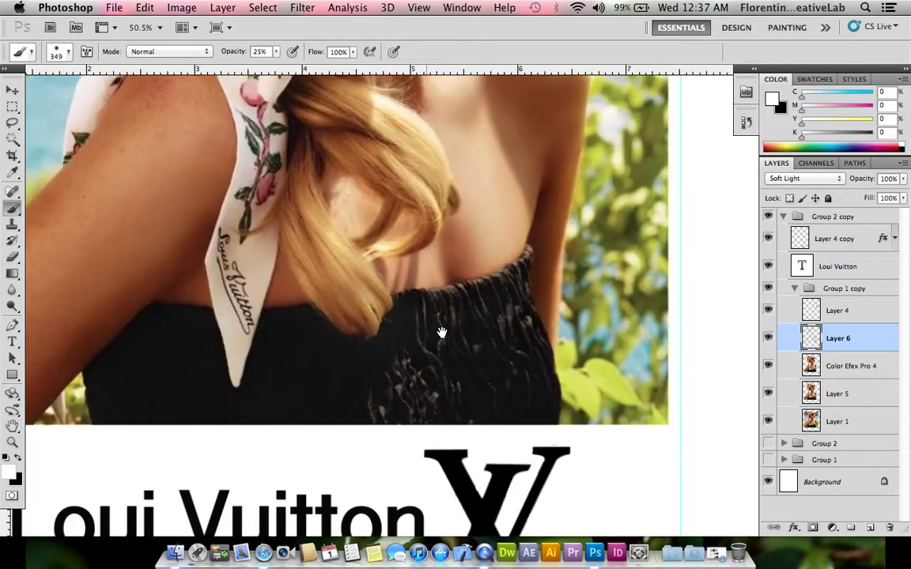
{"action": "right_click", "coordinate": [674, 325]}
{"action": "left_click_drag", "start_coordinate": [674, 321], "coordinate": [653, 320]}
{"action": "left_click", "coordinate": [571, 235]}
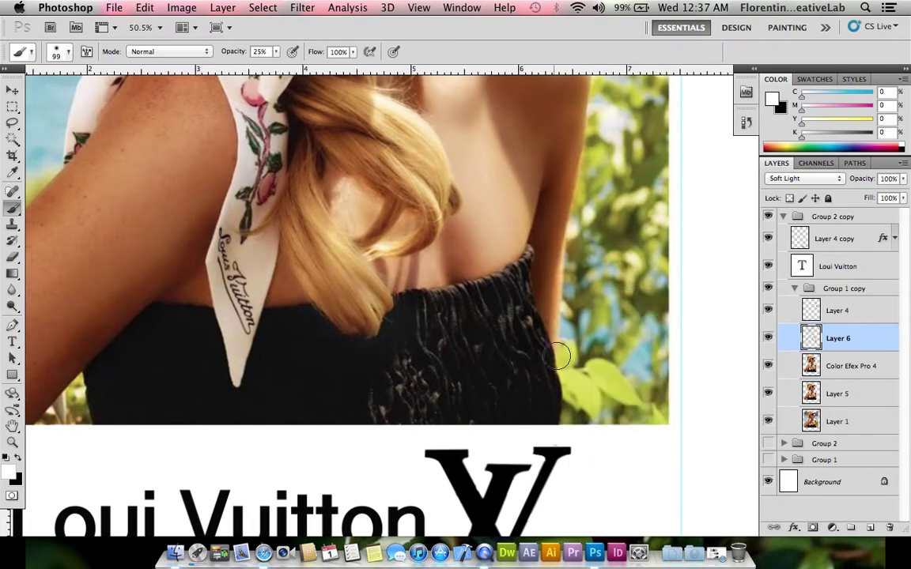
{"action": "left_click_drag", "start_coordinate": [553, 328], "coordinate": [562, 266]}
{"action": "mouse_move", "coordinate": [440, 357]}
{"action": "left_mouse_down"}
{"action": "mouse_move", "coordinate": [421, 410]}
{"action": "mouse_move", "coordinate": [387, 392]}
{"action": "left_mouse_up"}
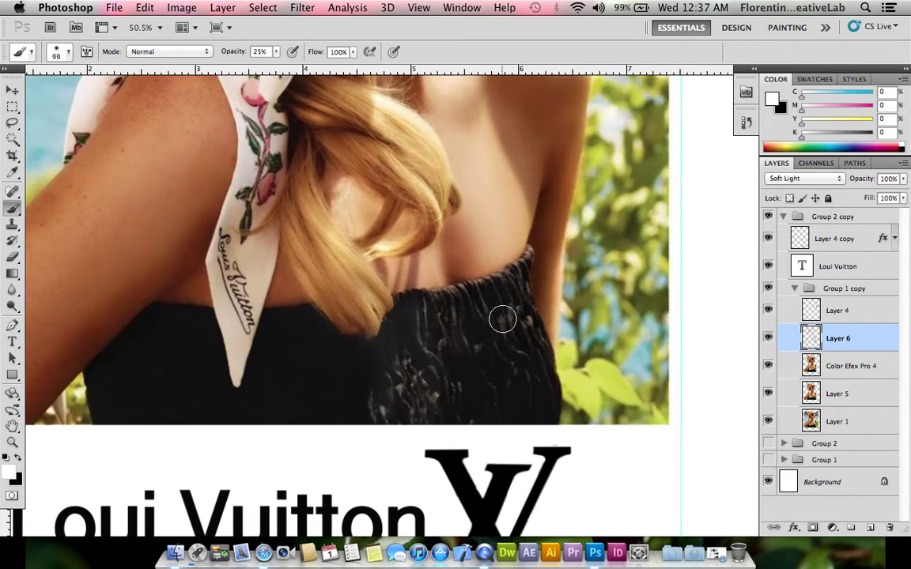
- Resize the brush and lighten the shadow along the jaw and neck
{"action": "scroll", "coordinate": [458, 264], "scroll_direction": "up", "scroll_amount": 3}
{"action": "left_click_drag", "start_coordinate": [482, 174], "coordinate": [499, 358]}
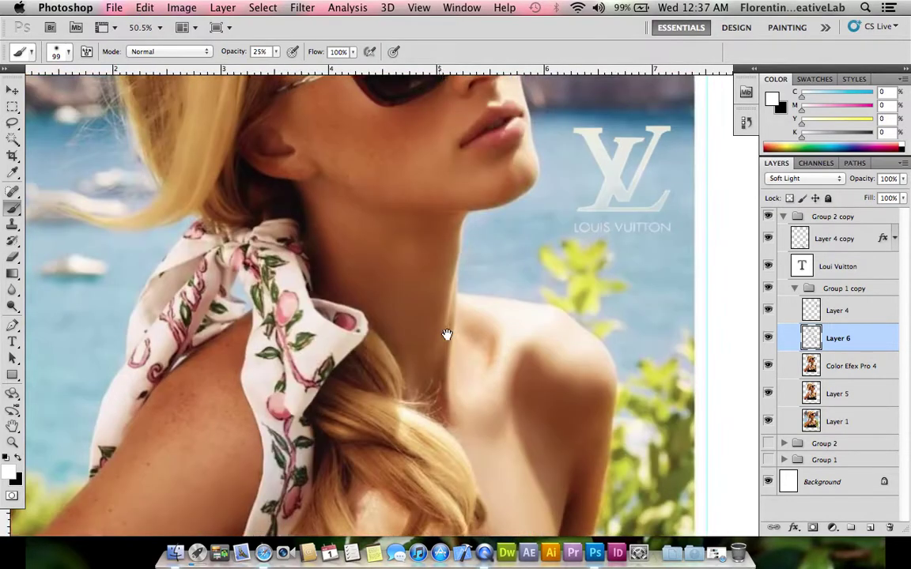
{"action": "left_click_drag", "start_coordinate": [446, 334], "coordinate": [443, 362]}
{"action": "right_click", "coordinate": [428, 231]}
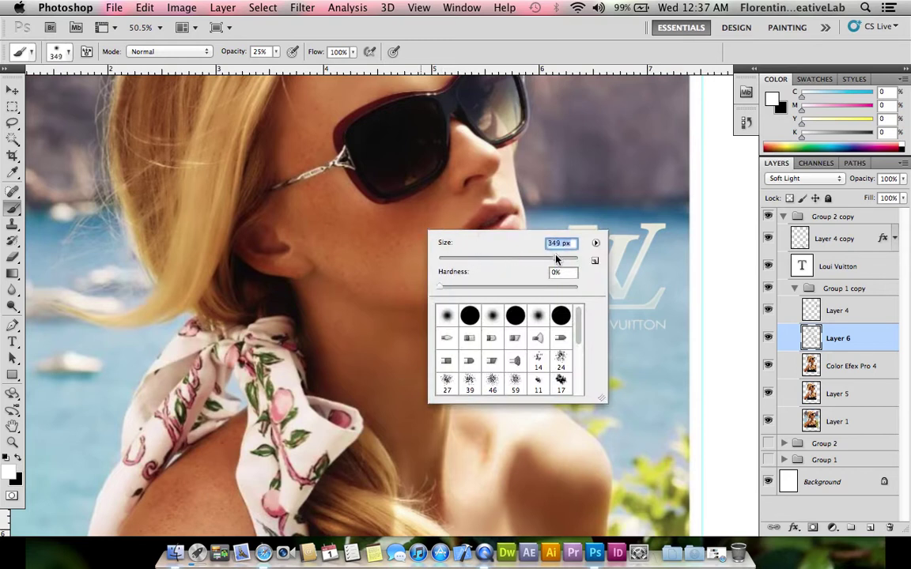
{"action": "left_click_drag", "start_coordinate": [550, 260], "coordinate": [557, 257]}
{"action": "key", "text": "Return"}
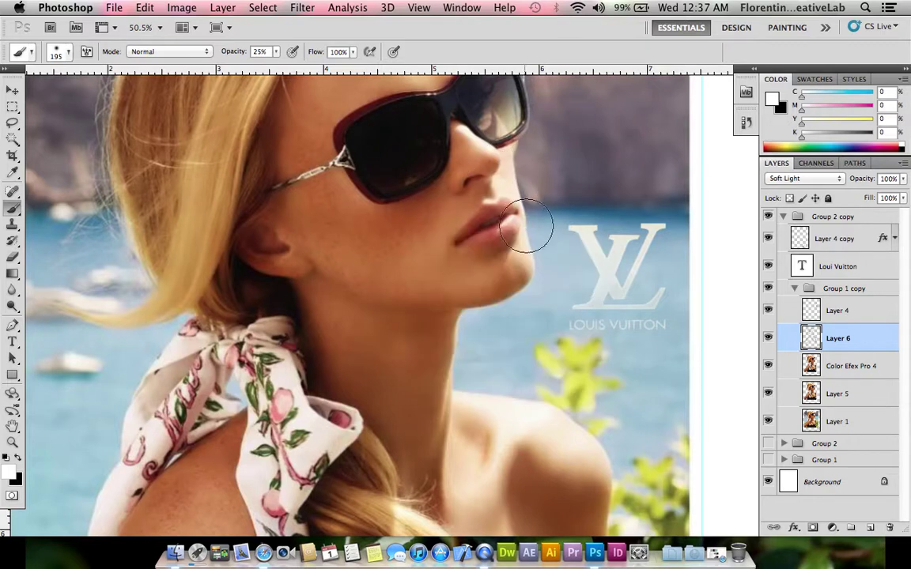
{"action": "mouse_move", "coordinate": [504, 304]}
{"action": "left_mouse_down"}
{"action": "mouse_move", "coordinate": [490, 287]}
{"action": "mouse_move", "coordinate": [453, 399]}
{"action": "left_mouse_up"}
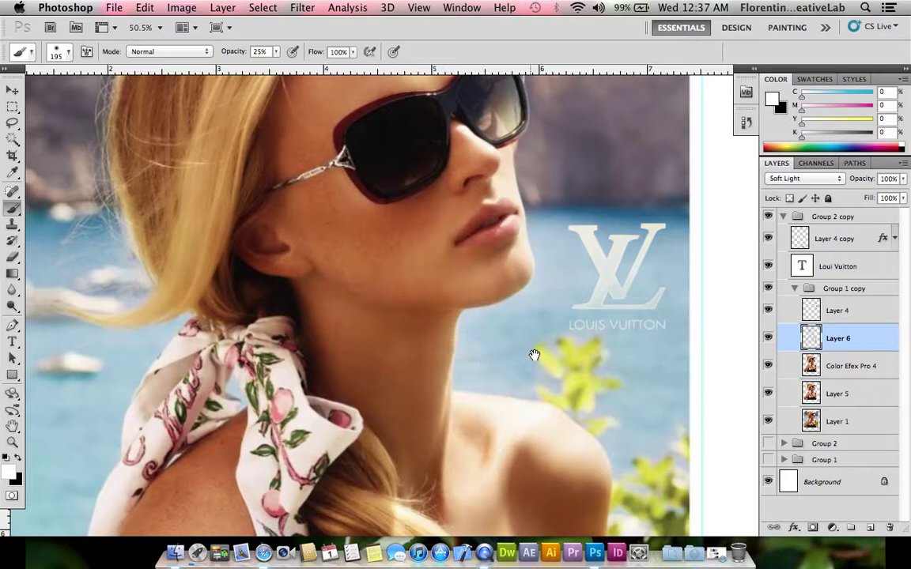
- Brighten the cheek below the glasses, the temple, and the jaw toward the ear
{"action": "left_click_drag", "start_coordinate": [527, 279], "coordinate": [520, 402]}
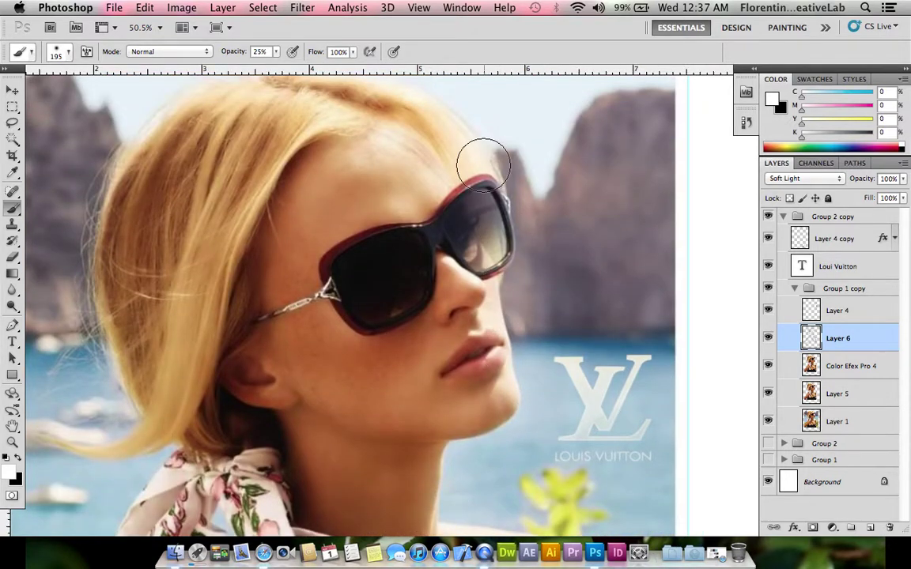
{"action": "left_click_drag", "start_coordinate": [436, 158], "coordinate": [484, 237]}
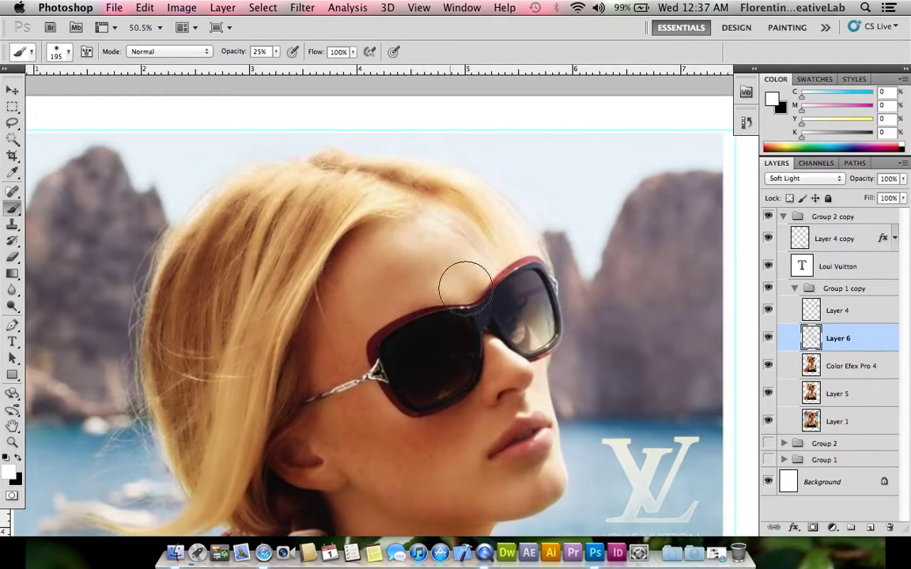
{"action": "scroll", "coordinate": [452, 261], "scroll_direction": "down", "scroll_amount": 3}
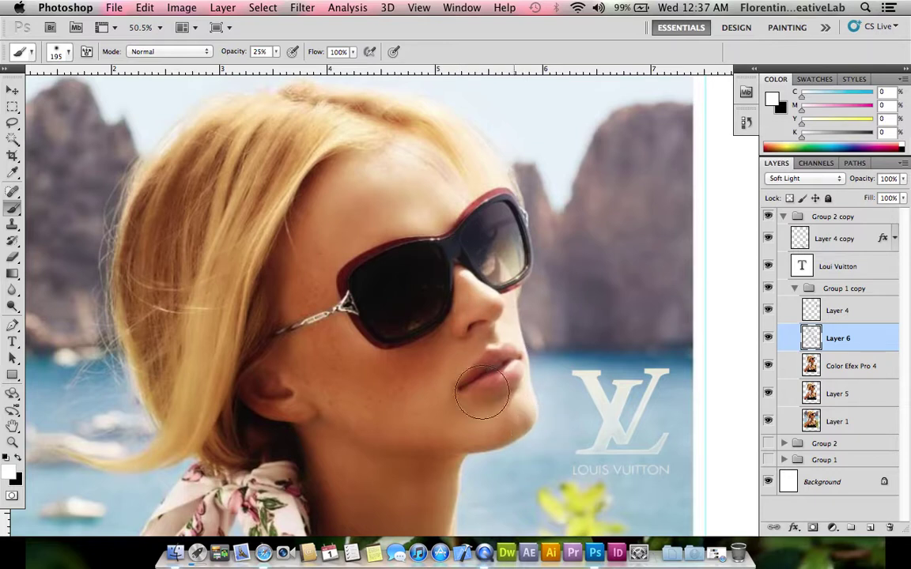
{"action": "left_click_drag", "start_coordinate": [481, 404], "coordinate": [502, 376]}
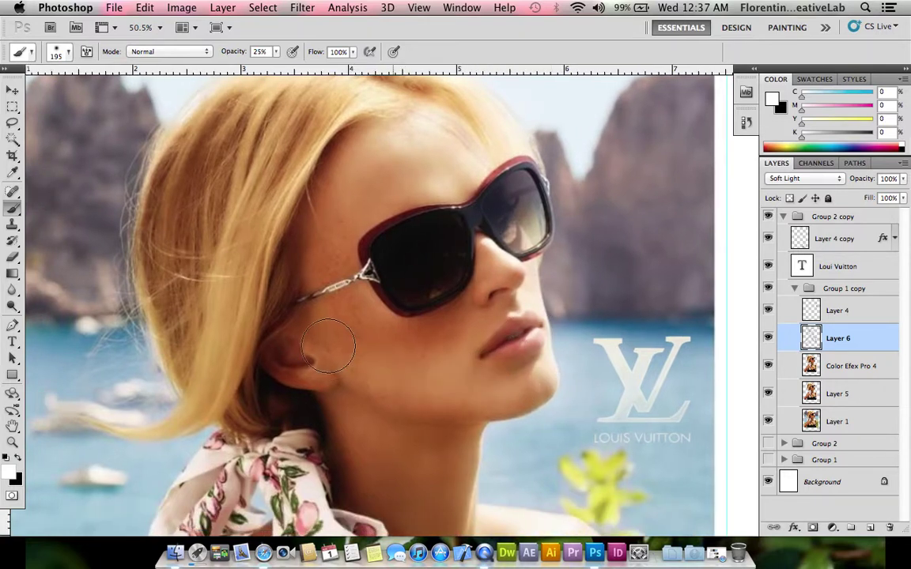
{"action": "left_click_drag", "start_coordinate": [471, 321], "coordinate": [392, 342]}
{"action": "mouse_move", "coordinate": [449, 325]}
{"action": "left_mouse_down"}
{"action": "mouse_move", "coordinate": [356, 315]}
{"action": "mouse_move", "coordinate": [337, 303]}
{"action": "left_mouse_up"}
{"action": "left_click_drag", "start_coordinate": [458, 412], "coordinate": [299, 358]}
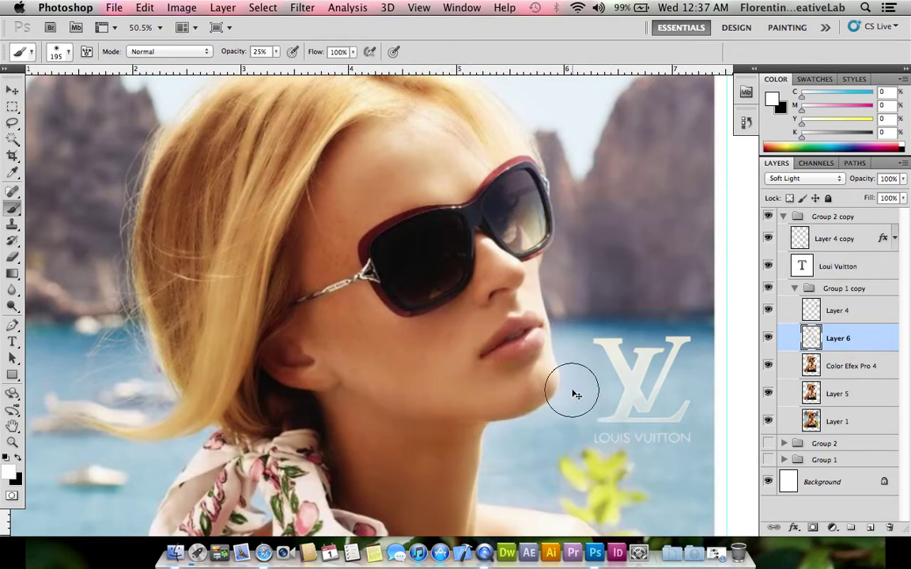
- Undo the jaw and neck stroke, keep the cheek and temple brightening, and select Color Efex Pro 4
{"action": "key", "text": "ctrl+z"}
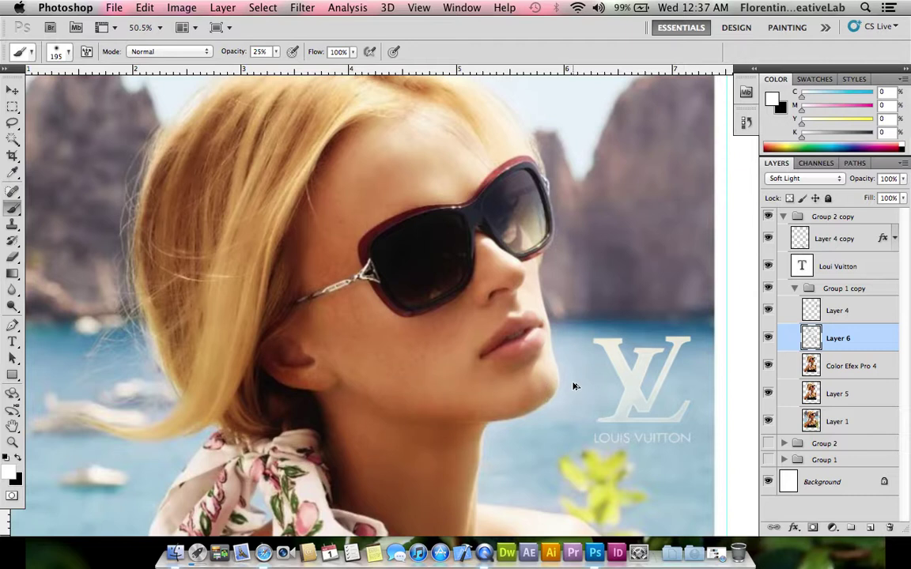
{"action": "key", "text": "ctrl+alt+z"}
{"action": "key", "text": "ctrl+alt+z"}
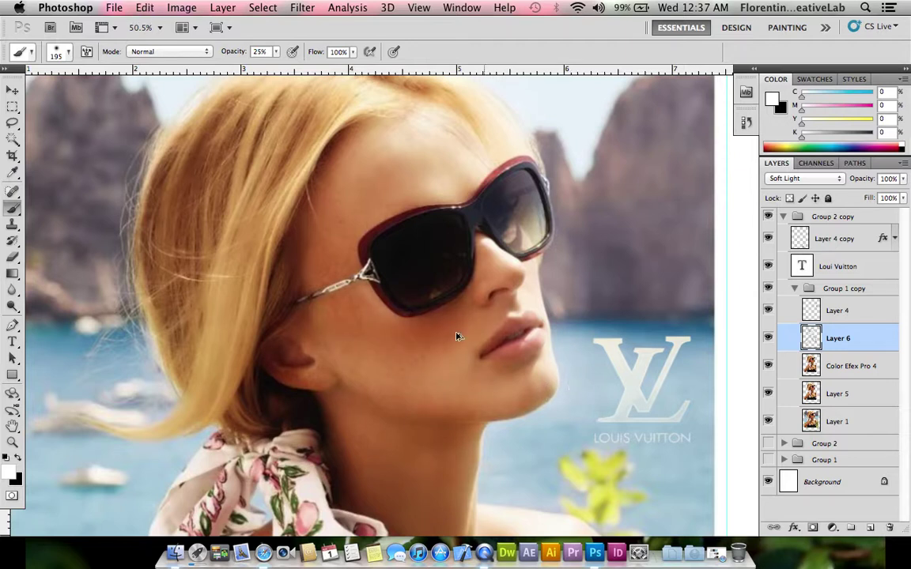
{"action": "key", "text": "ctrl+shift+z"}
{"action": "key", "text": "ctrl+shift+z"}
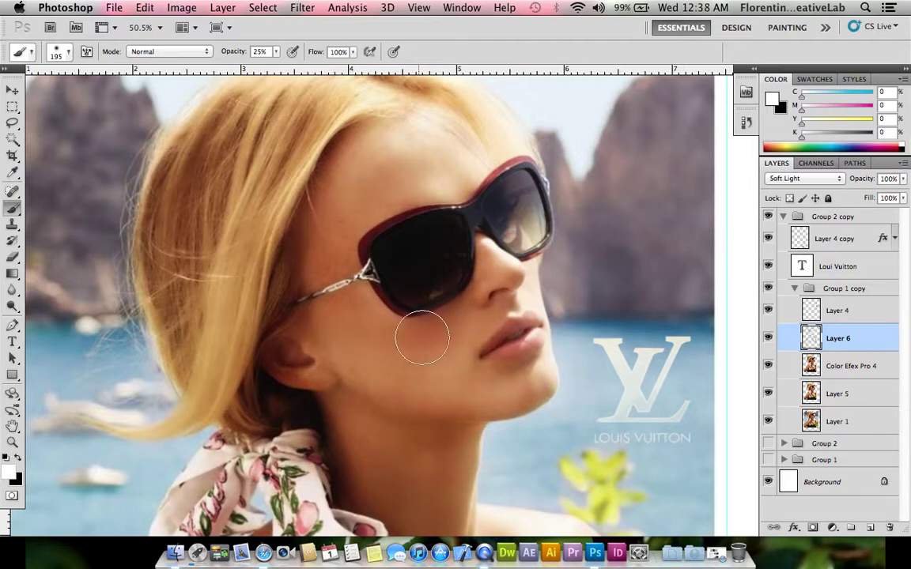
{"action": "left_click_drag", "start_coordinate": [631, 398], "coordinate": [609, 394]}
{"action": "scroll", "coordinate": [595, 376], "scroll_direction": "down", "scroll_amount": 2}
{"action": "scroll", "coordinate": [596, 378], "scroll_direction": "down", "scroll_amount": 2}
{"action": "scroll", "coordinate": [596, 378], "scroll_direction": "down", "scroll_amount": 2}
{"action": "scroll", "coordinate": [593, 377], "scroll_direction": "down", "scroll_amount": 2}
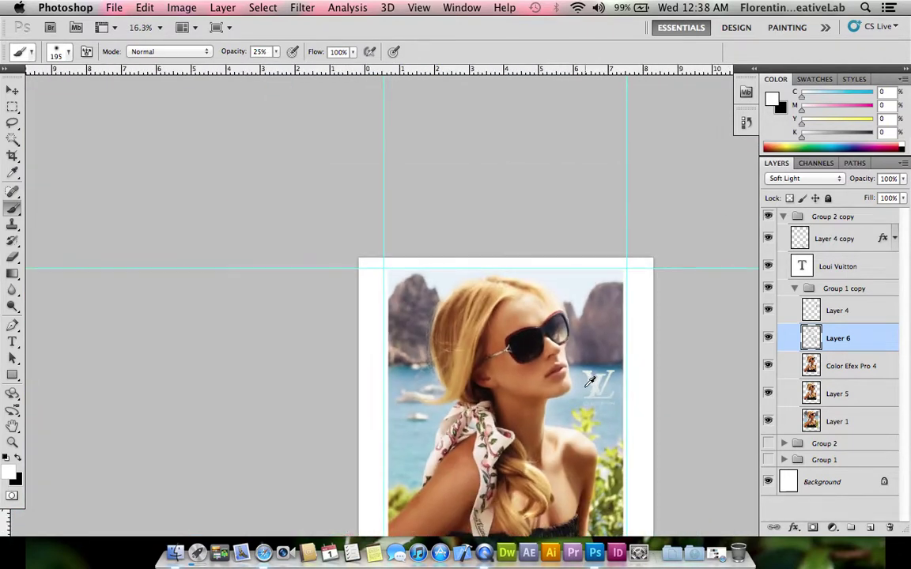
{"action": "scroll", "coordinate": [601, 378], "scroll_direction": "up", "scroll_amount": 6}
{"action": "left_click", "coordinate": [811, 365]}
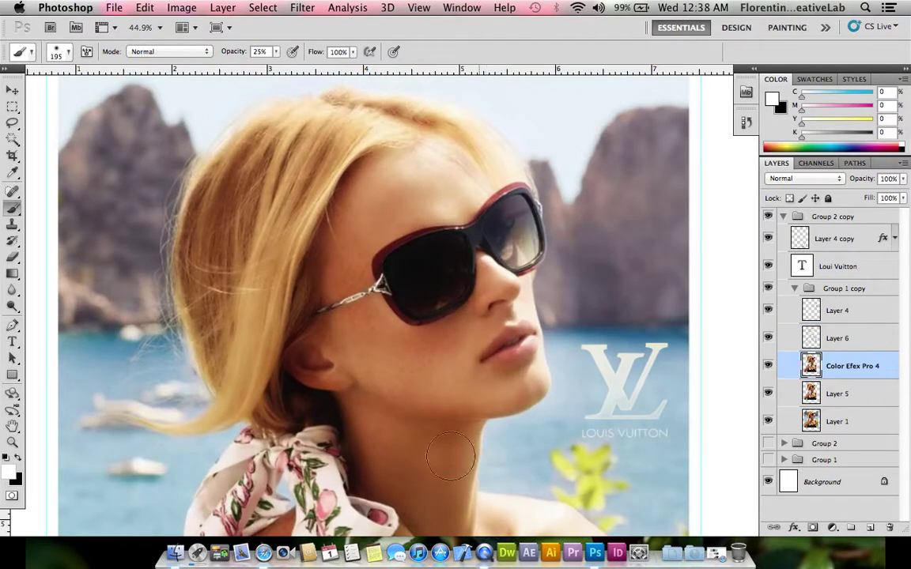
- Enter Quick Mask and set a 145 px brush at full opacity
{"action": "left_click", "coordinate": [14, 496]}
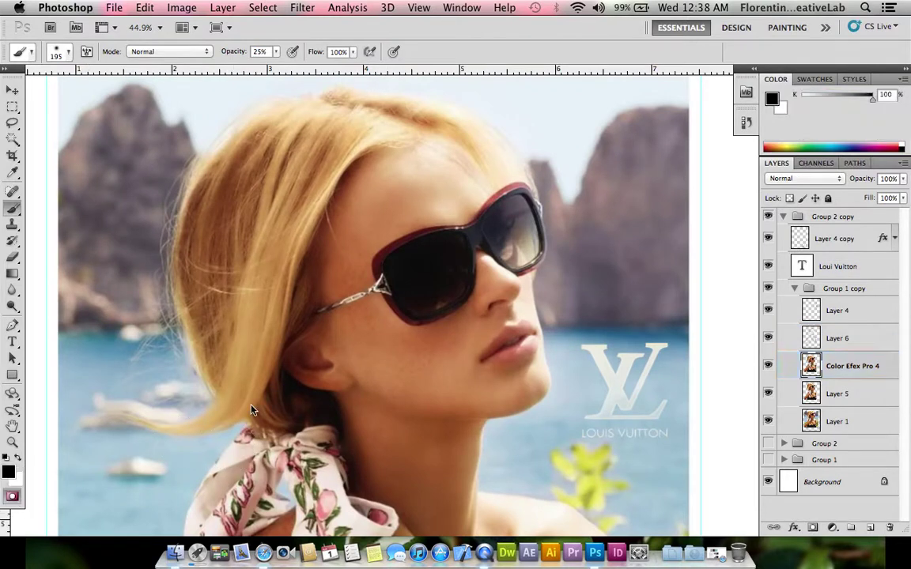
{"action": "right_click", "coordinate": [459, 358]}
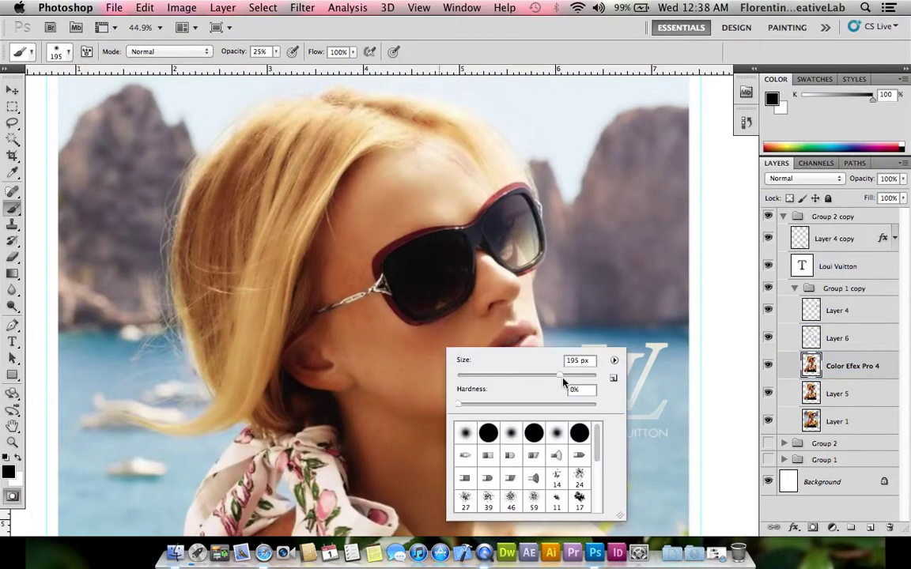
{"action": "key", "text": "Return"}
{"action": "left_click", "coordinate": [407, 360]}
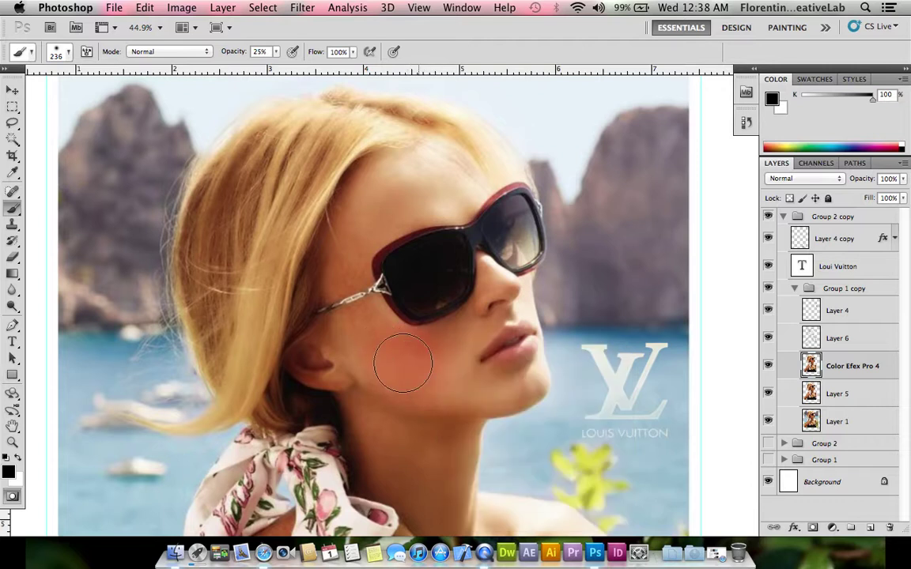
{"action": "key", "text": "ctrl+z"}
{"action": "right_click", "coordinate": [403, 362]}
{"action": "left_click_drag", "start_coordinate": [508, 389], "coordinate": [487, 385]}
{"action": "key", "text": "Return"}
{"action": "left_click", "coordinate": [386, 356]}
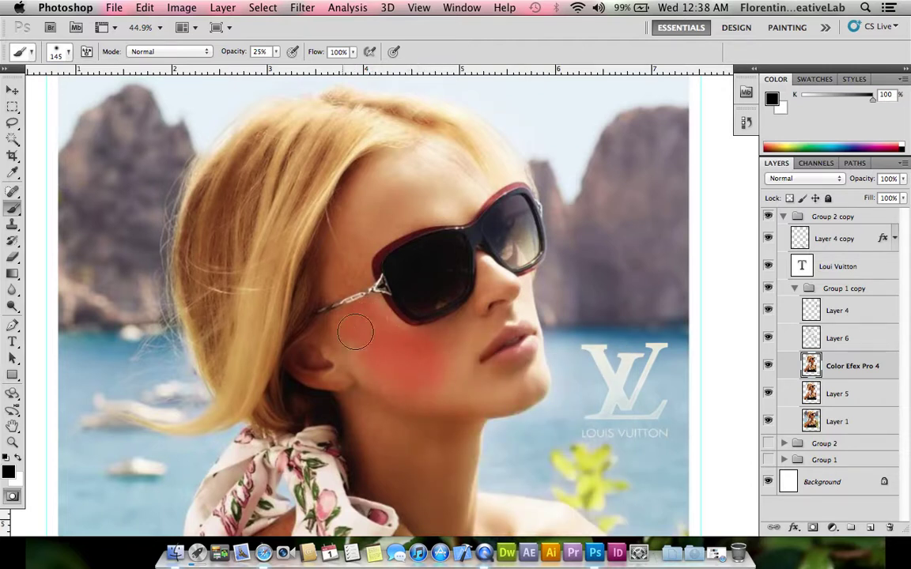
{"action": "left_click", "coordinate": [276, 51]}
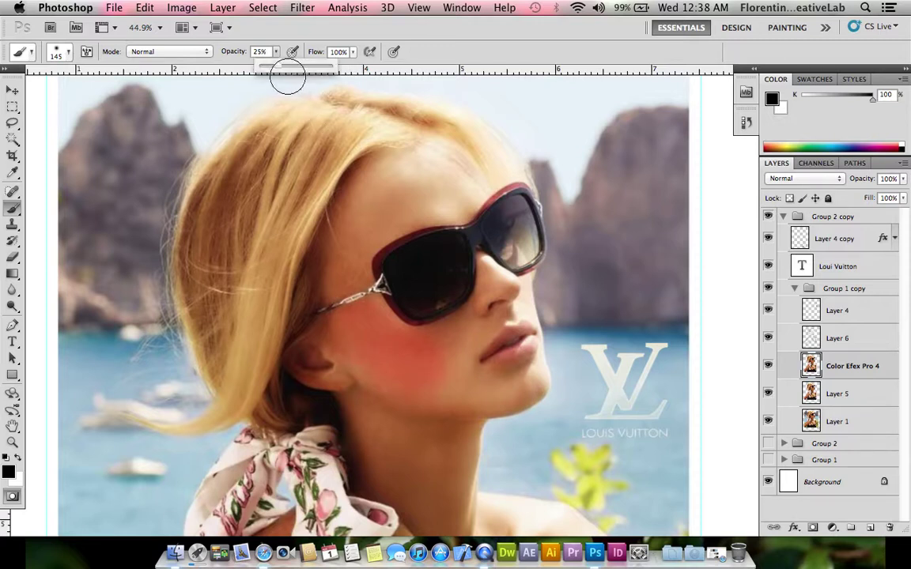
- Paint the mask over cheek, jaw, chin, temple and forehead, then the nose with a smaller brush
{"action": "mouse_move", "coordinate": [371, 354]}
{"action": "left_mouse_down"}
{"action": "mouse_move", "coordinate": [351, 327]}
{"action": "mouse_move", "coordinate": [317, 326]}
{"action": "mouse_move", "coordinate": [417, 396]}
{"action": "mouse_move", "coordinate": [490, 391]}
{"action": "mouse_move", "coordinate": [456, 373]}
{"action": "left_mouse_up"}
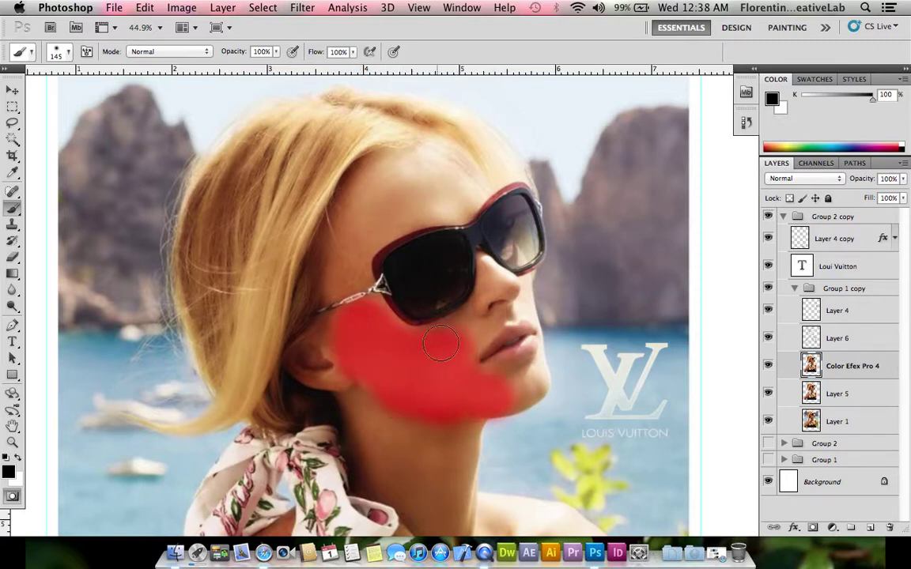
{"action": "left_click_drag", "start_coordinate": [514, 389], "coordinate": [516, 389]}
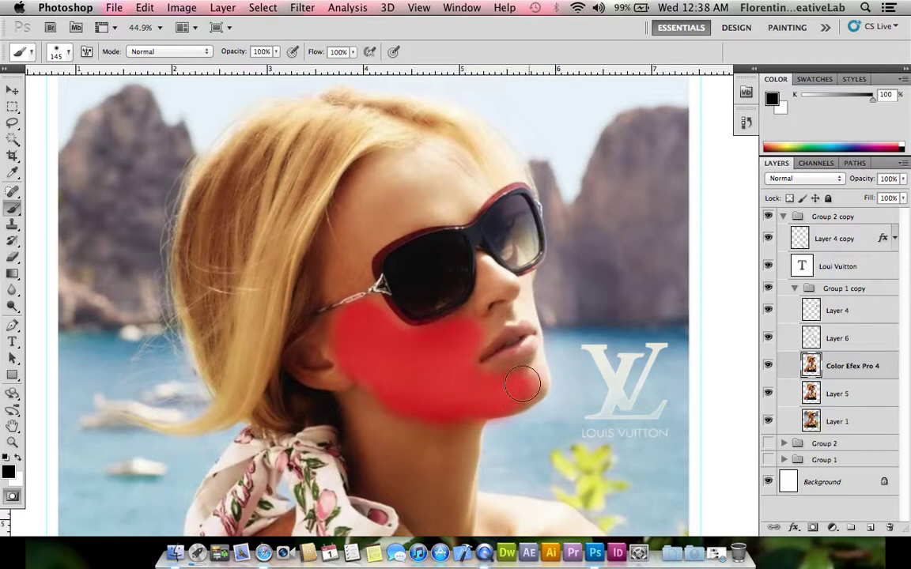
{"action": "left_click_drag", "start_coordinate": [524, 386], "coordinate": [536, 373]}
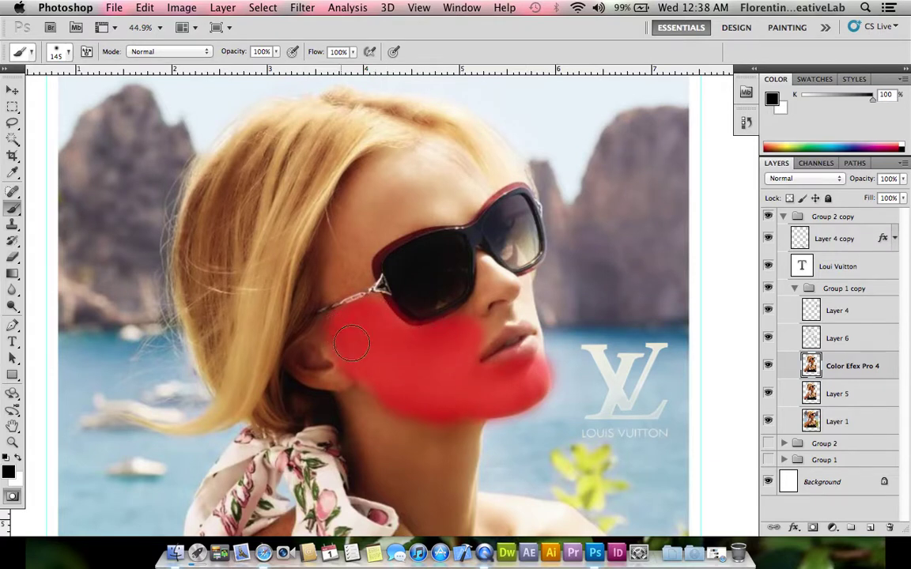
{"action": "mouse_move", "coordinate": [360, 322]}
{"action": "left_mouse_down"}
{"action": "mouse_move", "coordinate": [335, 281]}
{"action": "mouse_move", "coordinate": [359, 210]}
{"action": "mouse_move", "coordinate": [397, 219]}
{"action": "mouse_move", "coordinate": [348, 178]}
{"action": "mouse_move", "coordinate": [340, 159]}
{"action": "mouse_move", "coordinate": [420, 165]}
{"action": "mouse_move", "coordinate": [461, 192]}
{"action": "mouse_move", "coordinate": [425, 185]}
{"action": "mouse_move", "coordinate": [376, 198]}
{"action": "mouse_move", "coordinate": [356, 242]}
{"action": "left_mouse_up"}
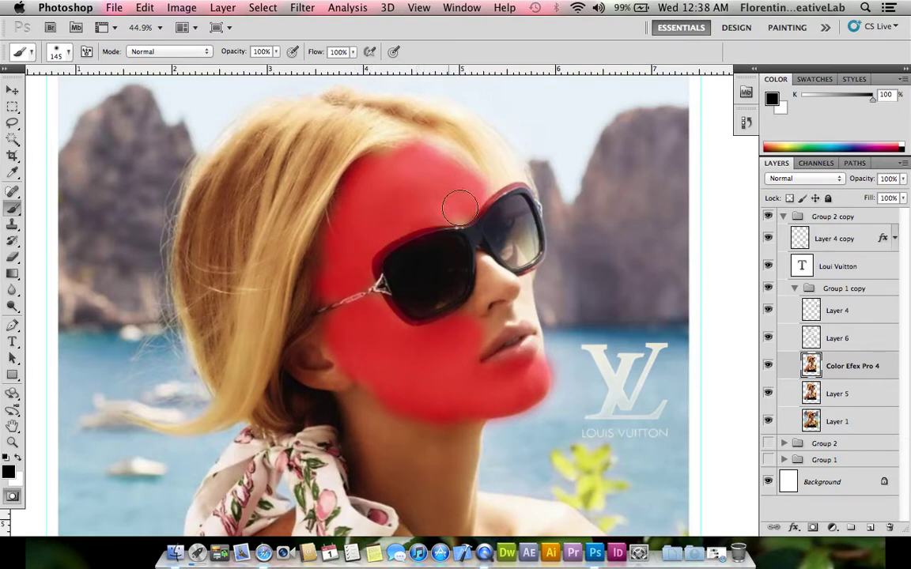
{"action": "right_click", "coordinate": [512, 307]}
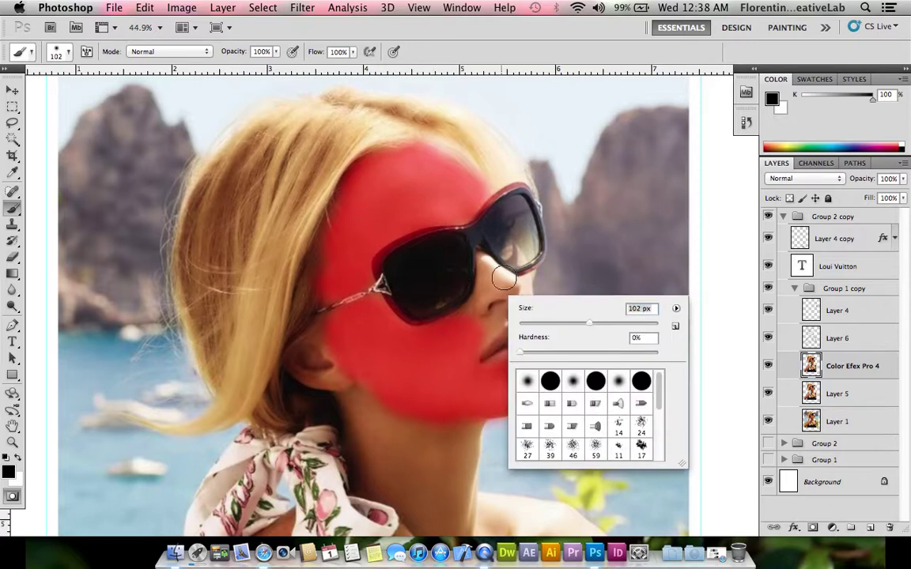
{"action": "left_click_drag", "start_coordinate": [492, 271], "coordinate": [507, 290]}
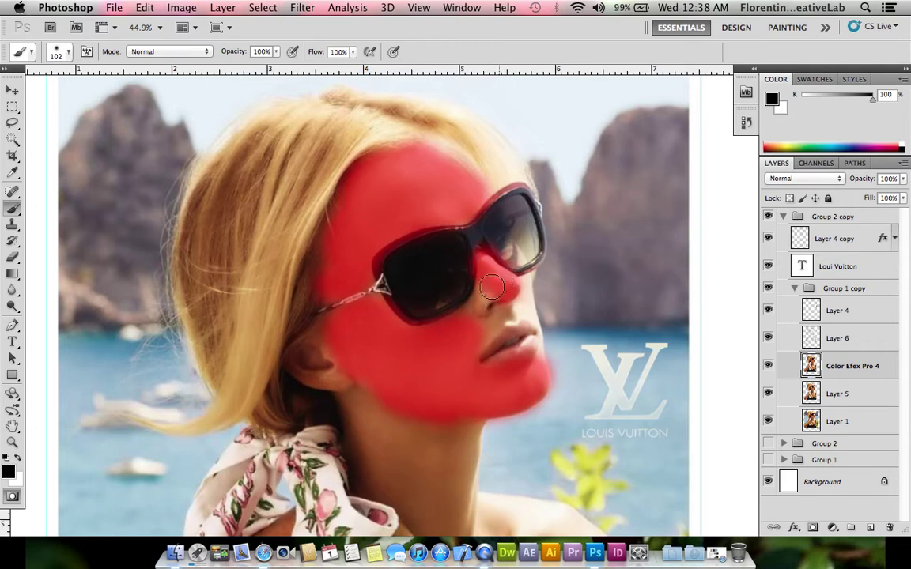
{"action": "left_click_drag", "start_coordinate": [526, 312], "coordinate": [524, 310]}
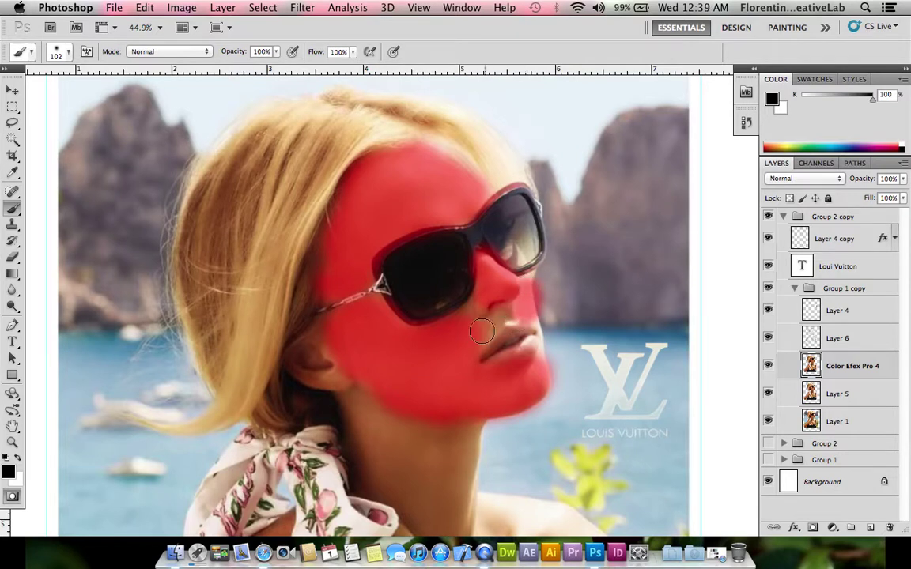
{"action": "left_click_drag", "start_coordinate": [423, 387], "coordinate": [438, 249]}
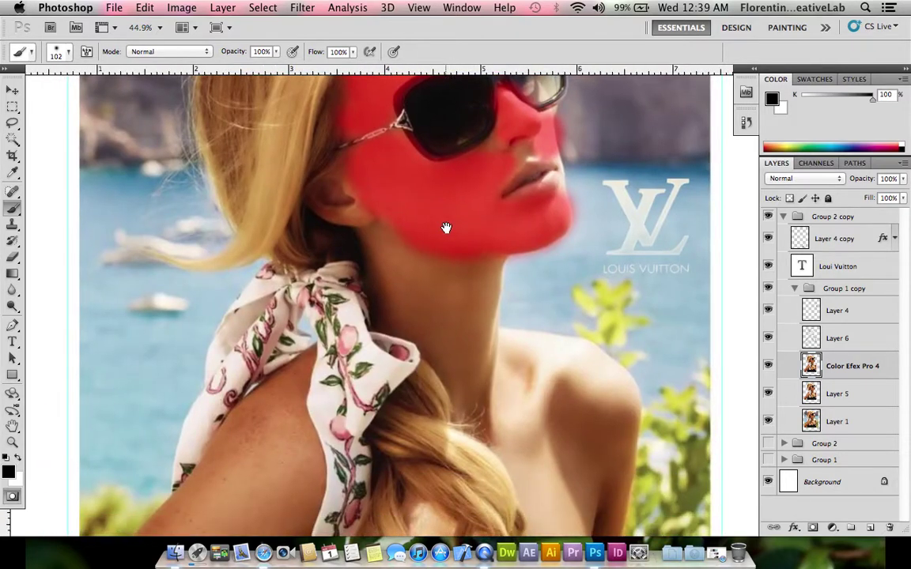
{"action": "scroll", "coordinate": [441, 238], "scroll_direction": "up", "scroll_amount": 4}
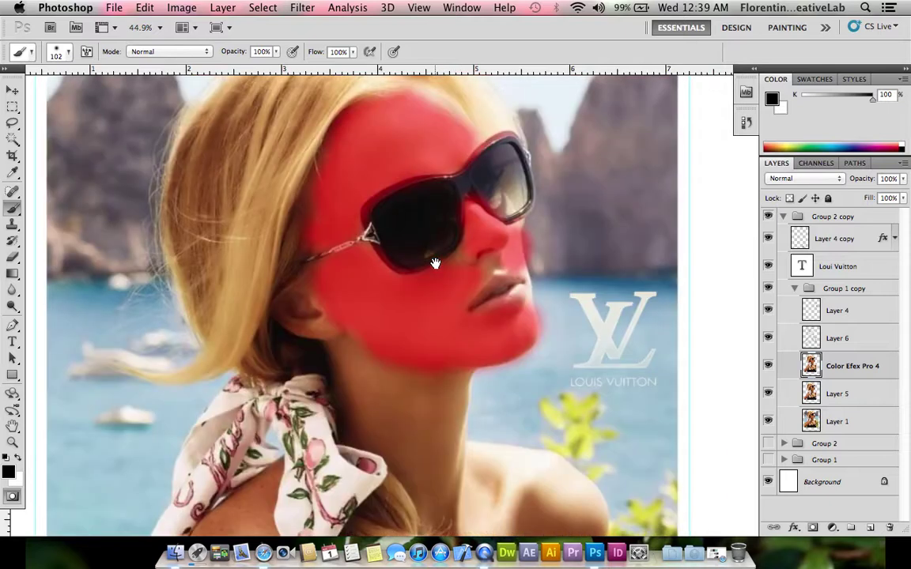
- Turn the face quick mask into a selection and invert it
{"action": "key", "text": "v"}
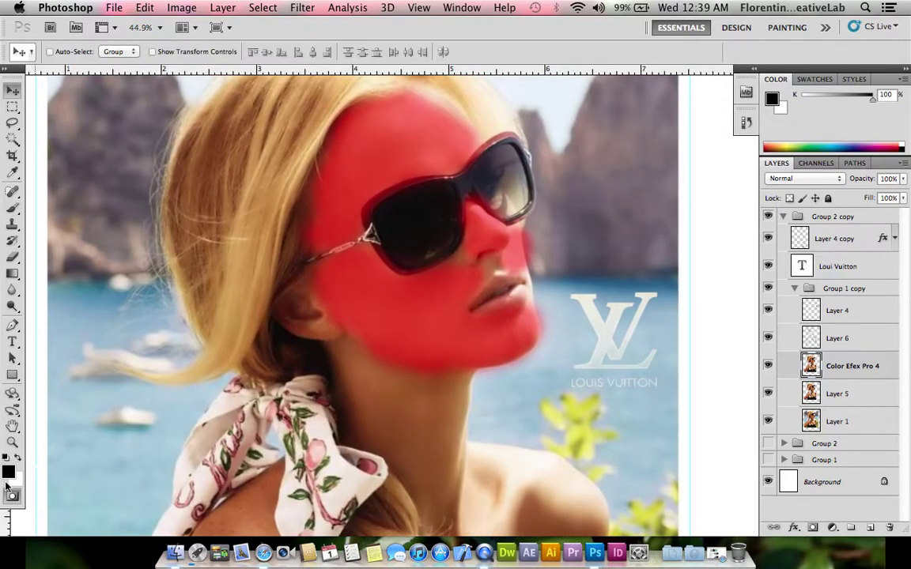
{"action": "left_click", "coordinate": [12, 495]}
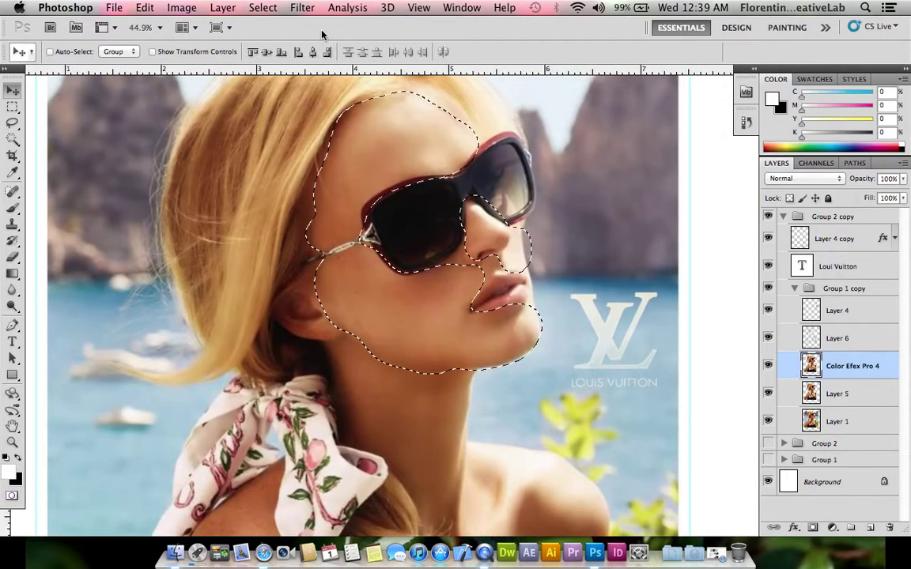
{"action": "left_click", "coordinate": [269, 7]}
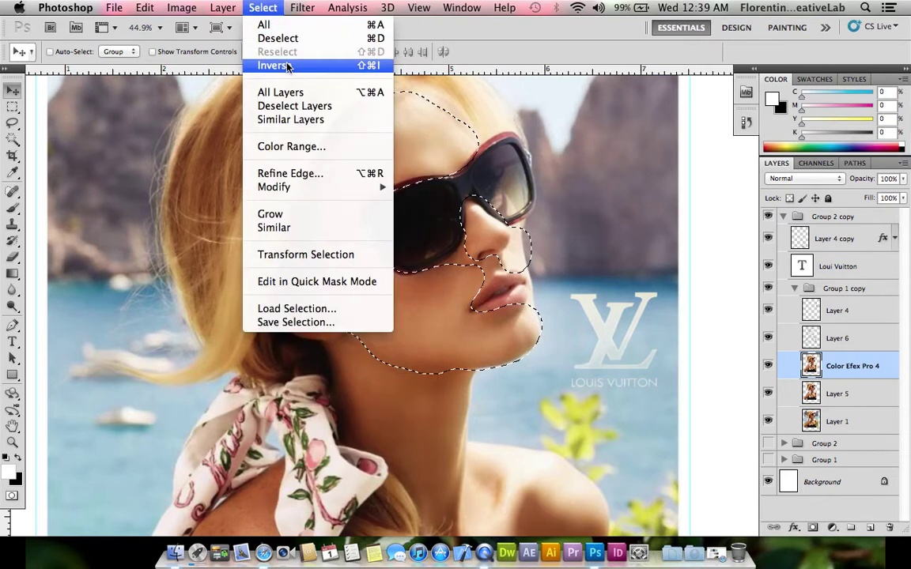
{"action": "left_click", "coordinate": [269, 64]}
- Apply a 5.1-pixel Gaussian Blur to the face skin and clear the selection
{"action": "left_click", "coordinate": [303, 7]}
{"action": "mouse_move", "coordinate": [309, 160]}
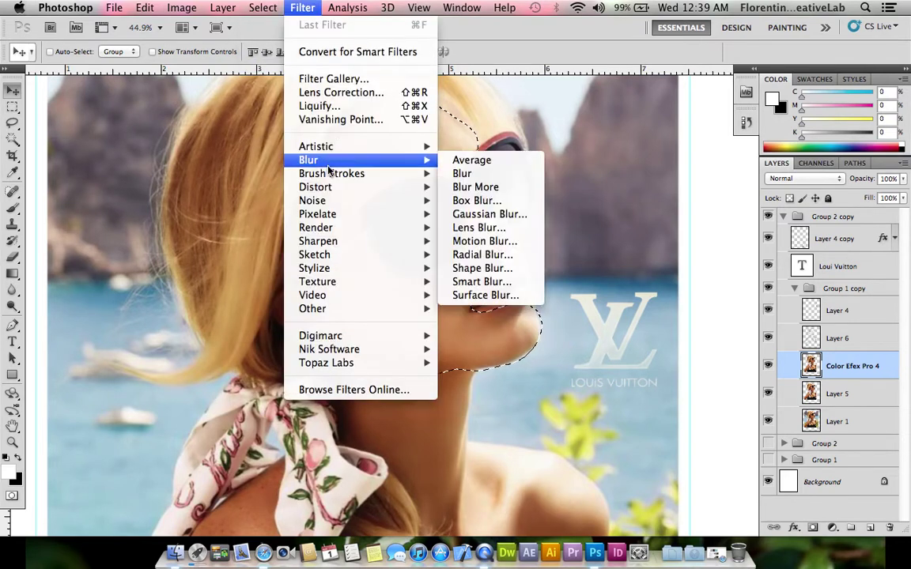
{"action": "left_click", "coordinate": [522, 220]}
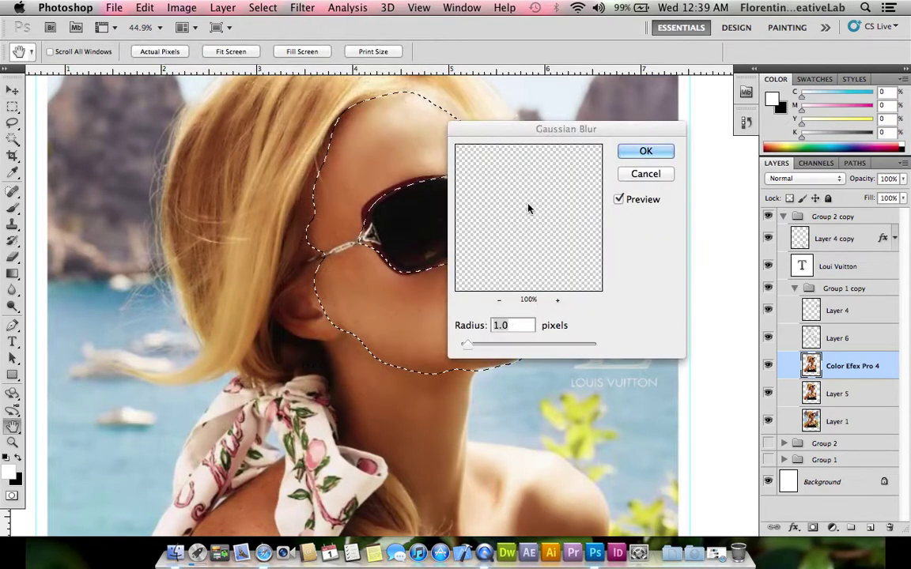
{"action": "mouse_move", "coordinate": [471, 111]}
{"action": "left_mouse_down"}
{"action": "mouse_move", "coordinate": [569, 160]}
{"action": "mouse_move", "coordinate": [643, 147]}
{"action": "left_mouse_up"}
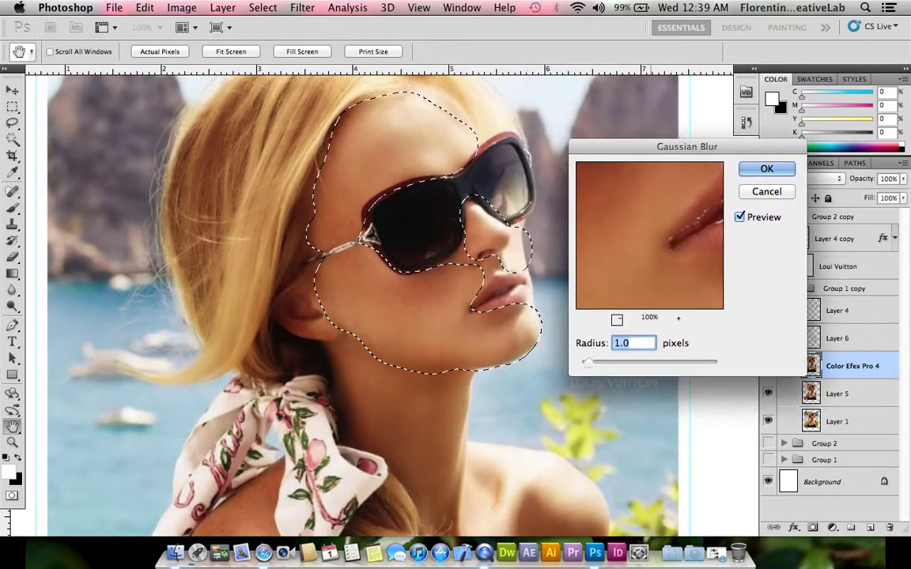
{"action": "left_click", "coordinate": [612, 364]}
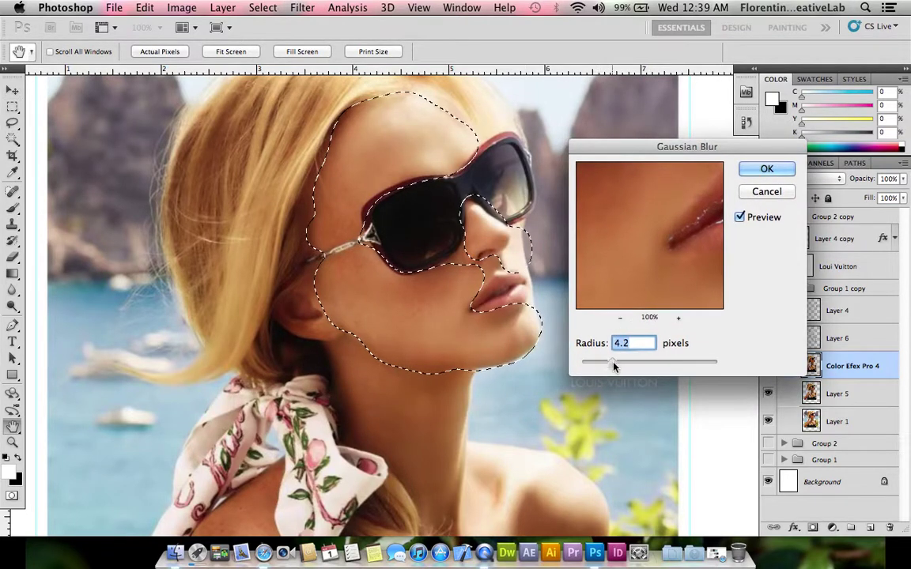
{"action": "left_click", "coordinate": [637, 365]}
{"action": "left_click", "coordinate": [631, 366]}
{"action": "left_click_drag", "start_coordinate": [630, 366], "coordinate": [617, 365]}
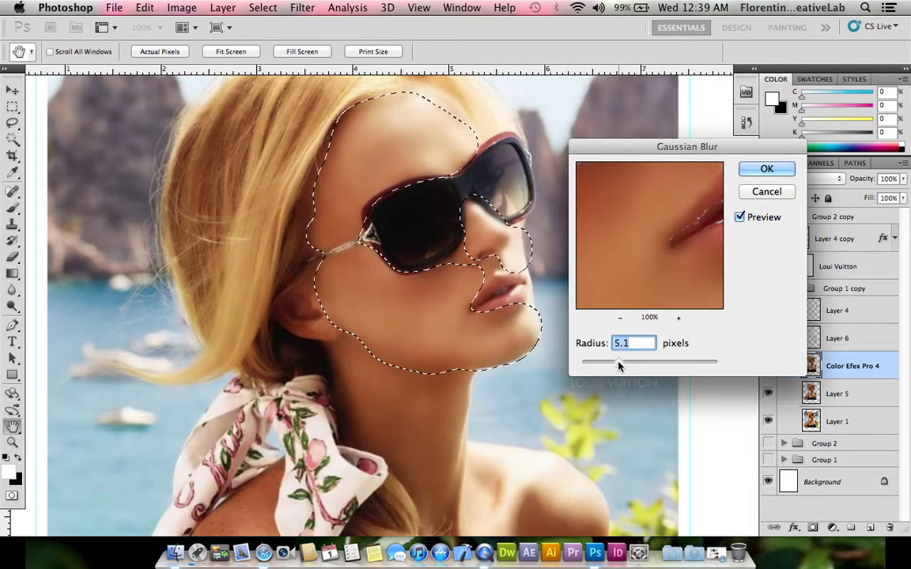
{"action": "left_click", "coordinate": [747, 171]}
{"action": "key", "text": "super+d"}
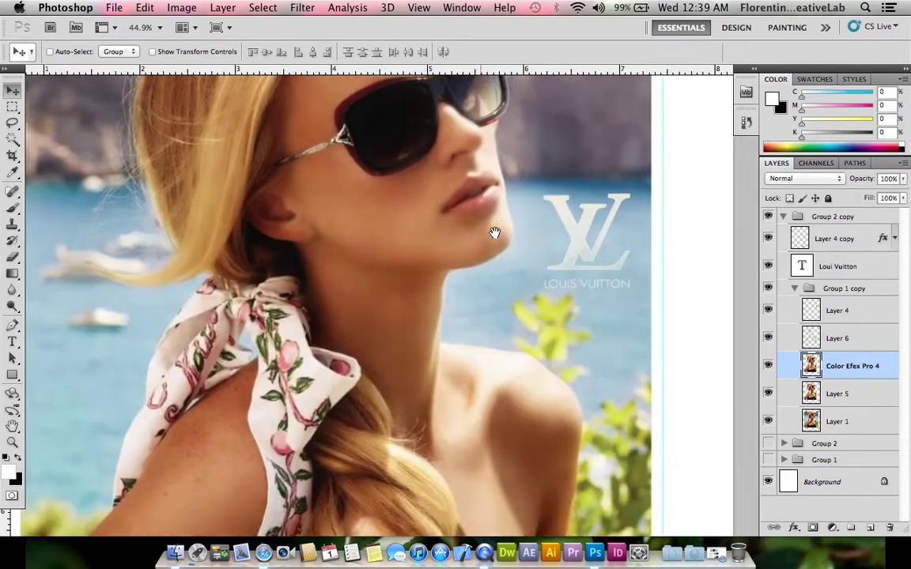
{"action": "left_click_drag", "start_coordinate": [524, 340], "coordinate": [494, 219]}
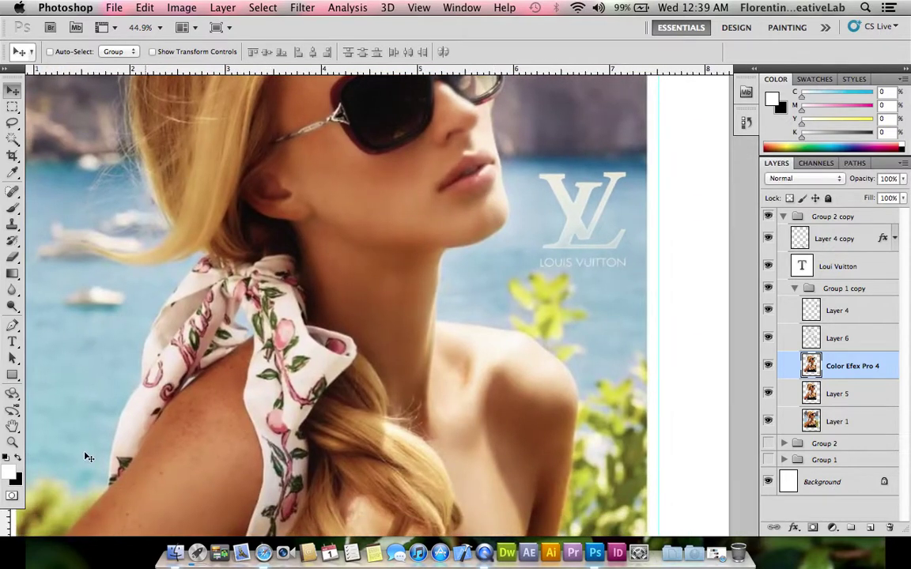
- Set the Quick Mask tint colour to black in Quick Mask Options
{"action": "key", "text": "b"}
{"action": "double_click", "coordinate": [12, 496]}
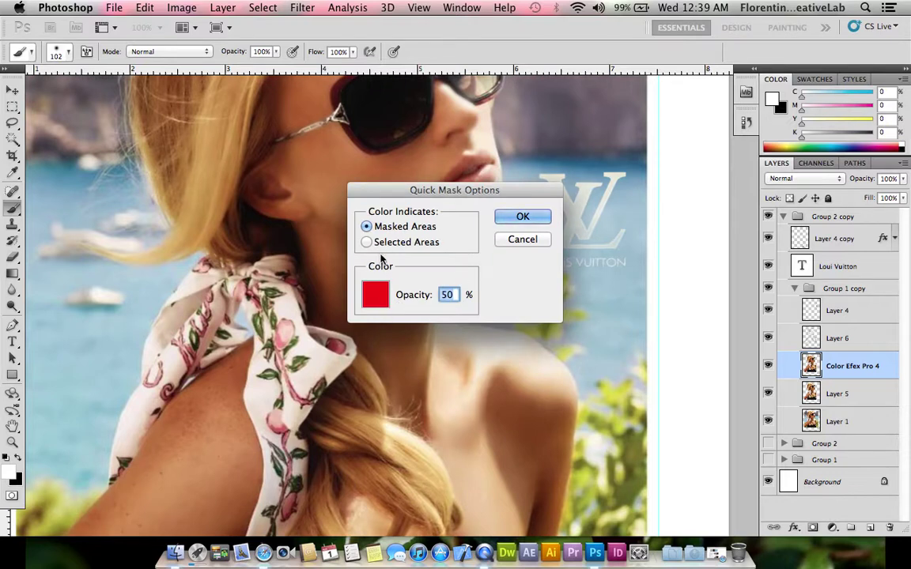
{"action": "left_click", "coordinate": [373, 293]}
{"action": "left_click", "coordinate": [464, 386]}
{"action": "type", "text": "0"}
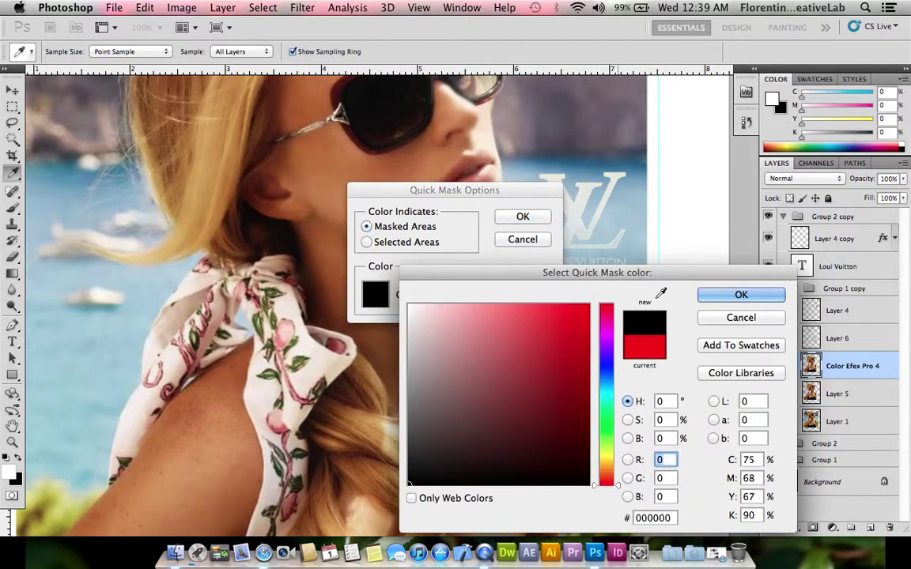
{"action": "left_click", "coordinate": [703, 295]}
{"action": "left_click", "coordinate": [519, 218]}
- Reset colours to black over white and paint the mask over the neck
{"action": "mouse_move", "coordinate": [336, 255]}
{"action": "left_mouse_down"}
{"action": "mouse_move", "coordinate": [321, 248]}
{"action": "mouse_move", "coordinate": [397, 264]}
{"action": "left_mouse_up"}
{"action": "key", "text": "ctrl+z"}
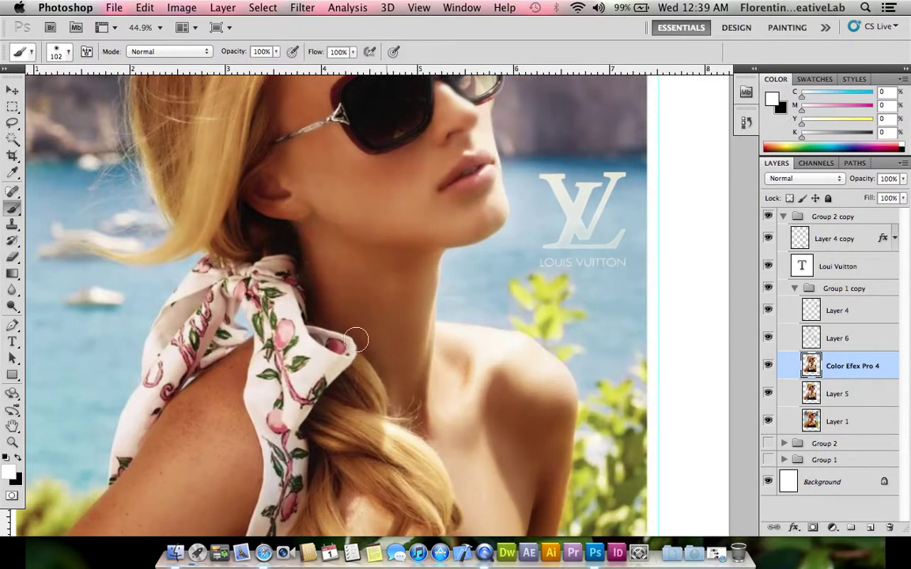
{"action": "left_click", "coordinate": [7, 458]}
{"action": "mouse_move", "coordinate": [332, 253]}
{"action": "left_mouse_down"}
{"action": "mouse_move", "coordinate": [392, 274]}
{"action": "mouse_move", "coordinate": [413, 271]}
{"action": "mouse_move", "coordinate": [324, 248]}
{"action": "mouse_move", "coordinate": [335, 247]}
{"action": "left_mouse_up"}
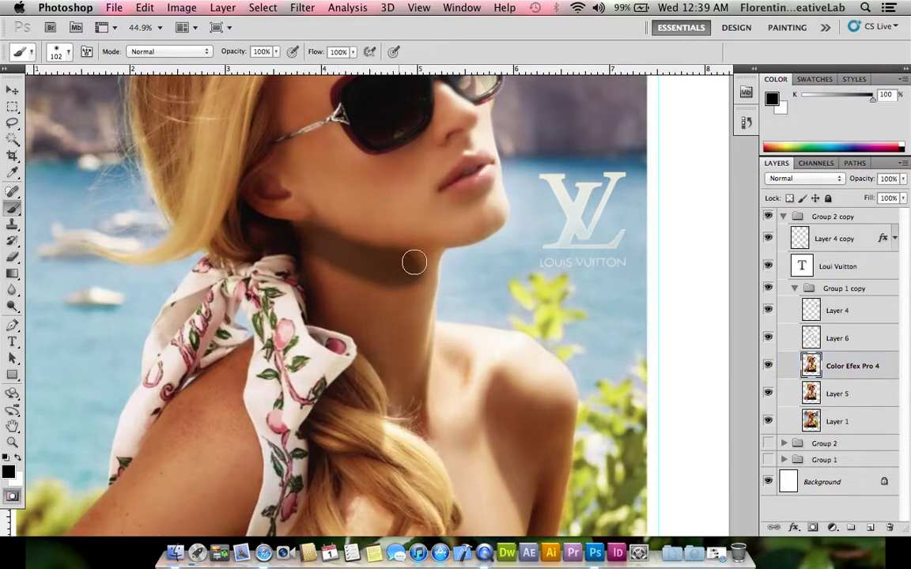
{"action": "left_click_drag", "start_coordinate": [414, 262], "coordinate": [433, 260]}
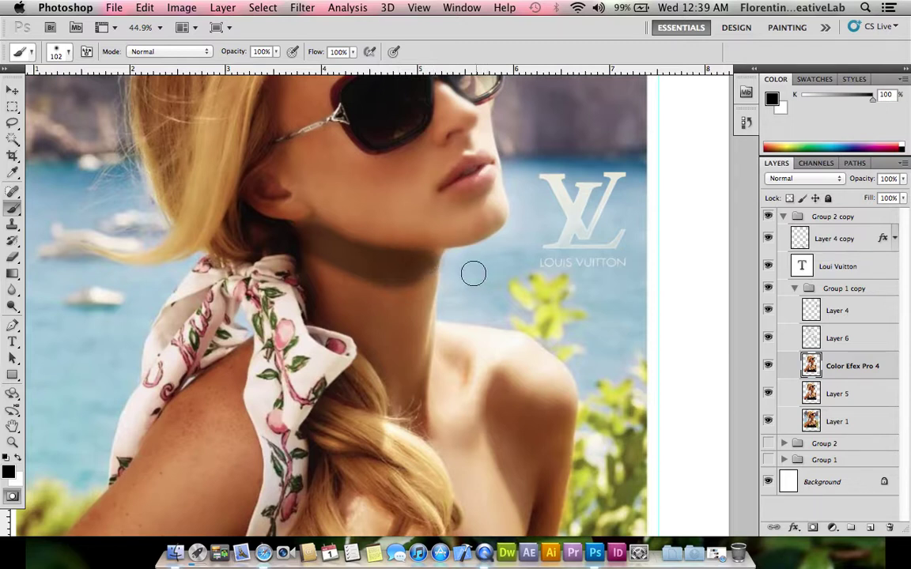
{"action": "mouse_move", "coordinate": [433, 265]}
{"action": "left_mouse_down"}
{"action": "mouse_move", "coordinate": [395, 255]}
{"action": "mouse_move", "coordinate": [378, 293]}
{"action": "mouse_move", "coordinate": [352, 281]}
{"action": "mouse_move", "coordinate": [361, 293]}
{"action": "mouse_move", "coordinate": [308, 253]}
{"action": "mouse_move", "coordinate": [321, 270]}
{"action": "left_mouse_up"}
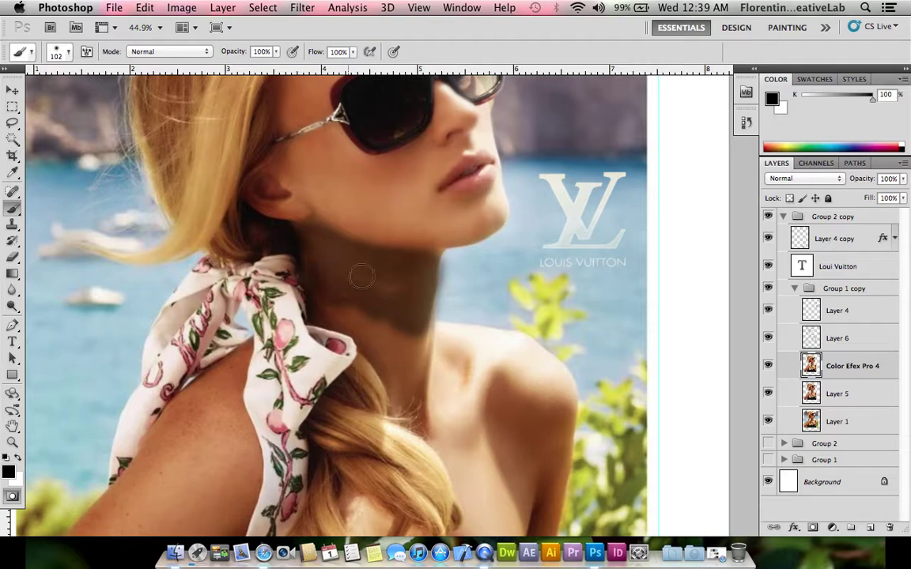
{"action": "mouse_move", "coordinate": [384, 302]}
{"action": "left_mouse_down"}
{"action": "mouse_move", "coordinate": [332, 281]}
{"action": "mouse_move", "coordinate": [326, 301]}
{"action": "left_mouse_up"}
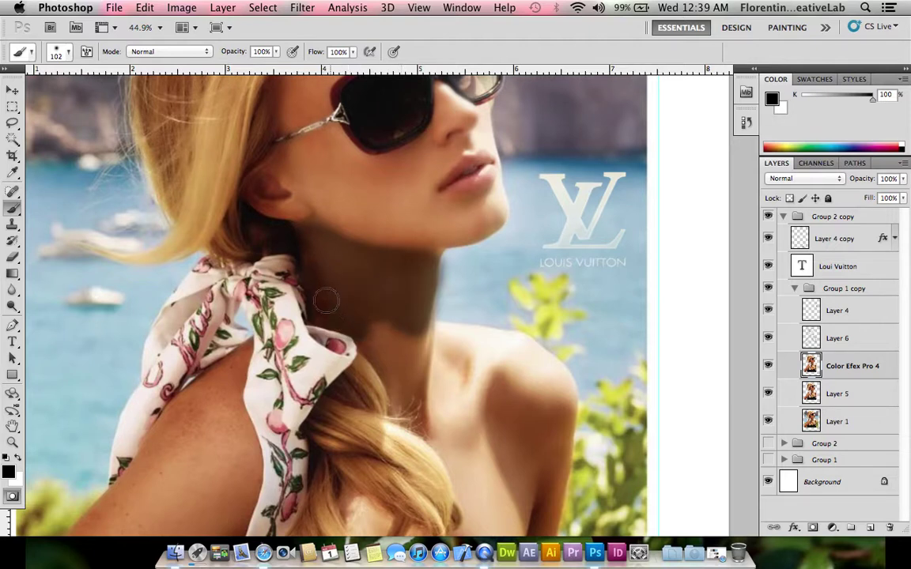
{"action": "mouse_move", "coordinate": [365, 325]}
{"action": "left_mouse_down"}
{"action": "mouse_move", "coordinate": [340, 304]}
{"action": "mouse_move", "coordinate": [374, 333]}
{"action": "left_mouse_up"}
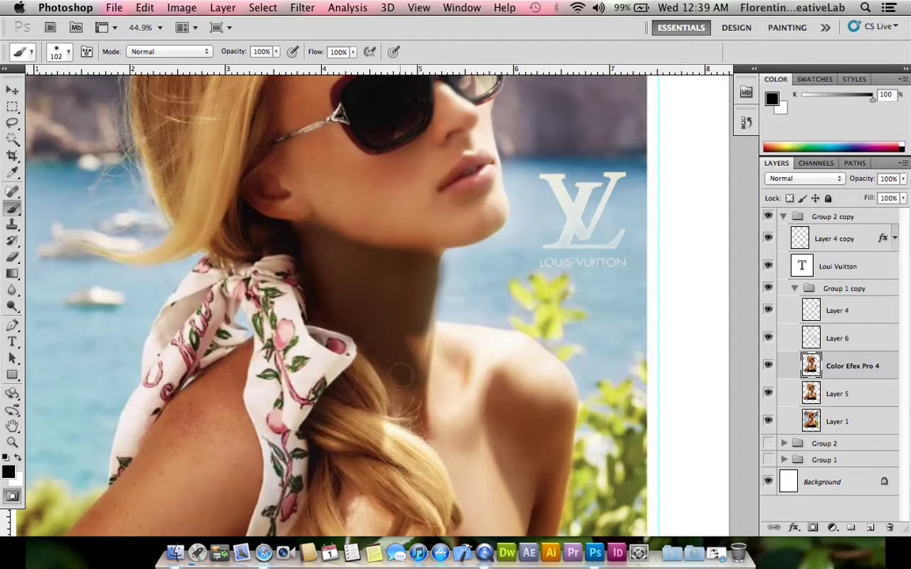
{"action": "left_click_drag", "start_coordinate": [403, 387], "coordinate": [411, 355]}
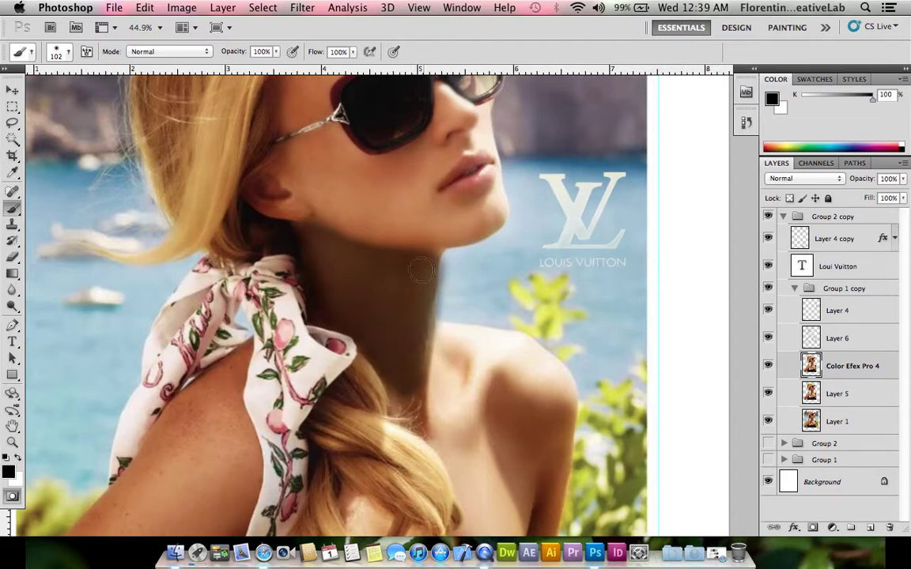
- Extend the mask across the left shoulder and down the upper arm
{"action": "left_click_drag", "start_coordinate": [466, 378], "coordinate": [492, 287]}
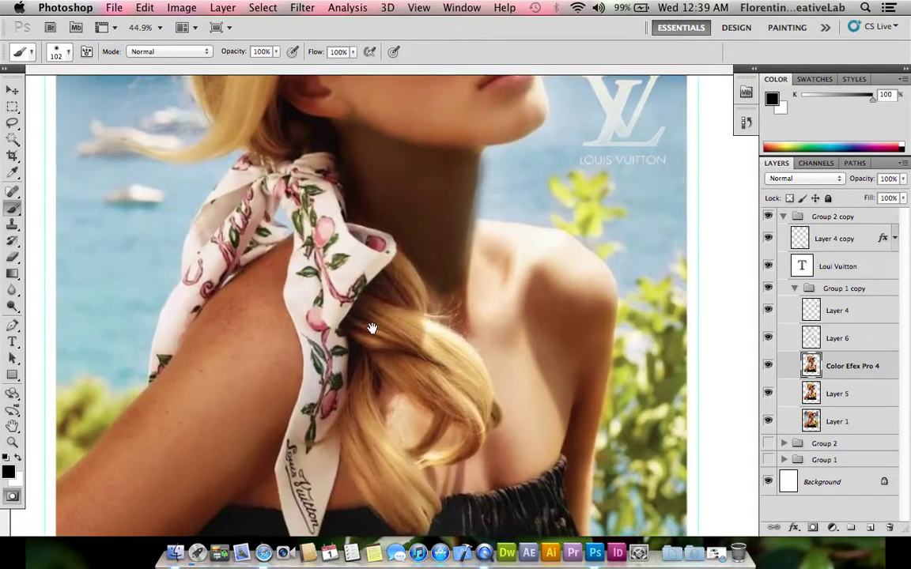
{"action": "left_click_drag", "start_coordinate": [373, 324], "coordinate": [456, 303]}
{"action": "mouse_move", "coordinate": [352, 299]}
{"action": "left_mouse_down"}
{"action": "mouse_move", "coordinate": [330, 274]}
{"action": "mouse_move", "coordinate": [139, 472]}
{"action": "mouse_move", "coordinate": [223, 424]}
{"action": "mouse_move", "coordinate": [261, 352]}
{"action": "mouse_move", "coordinate": [293, 355]}
{"action": "left_mouse_up"}
{"action": "left_click_drag", "start_coordinate": [348, 282], "coordinate": [388, 334]}
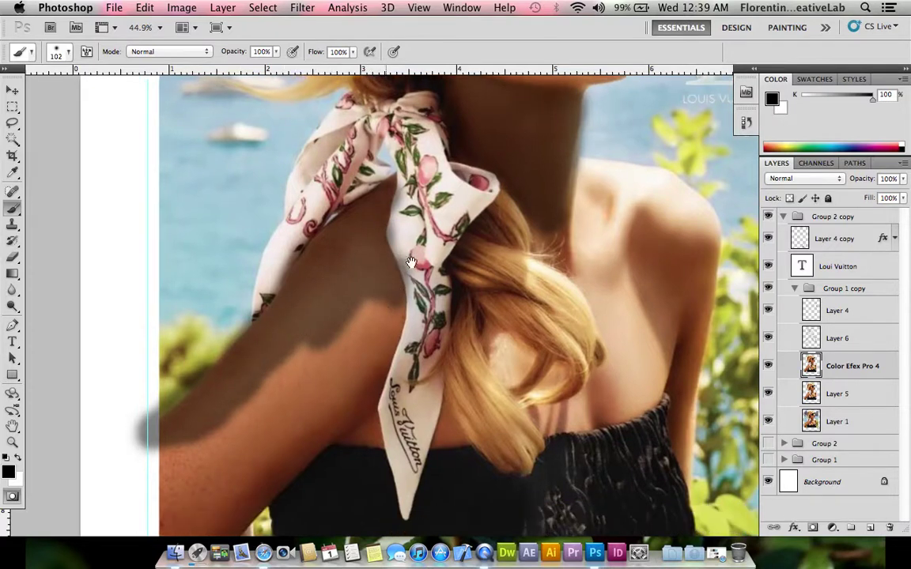
{"action": "scroll", "coordinate": [388, 334], "scroll_direction": "down", "scroll_amount": 5}
{"action": "mouse_move", "coordinate": [355, 241]}
{"action": "left_mouse_down"}
{"action": "mouse_move", "coordinate": [260, 332]}
{"action": "mouse_move", "coordinate": [227, 393]}
{"action": "mouse_move", "coordinate": [223, 371]}
{"action": "mouse_move", "coordinate": [203, 481]}
{"action": "mouse_move", "coordinate": [249, 476]}
{"action": "mouse_move", "coordinate": [315, 417]}
{"action": "mouse_move", "coordinate": [324, 356]}
{"action": "mouse_move", "coordinate": [368, 305]}
{"action": "mouse_move", "coordinate": [416, 294]}
{"action": "mouse_move", "coordinate": [371, 253]}
{"action": "mouse_move", "coordinate": [395, 221]}
{"action": "mouse_move", "coordinate": [360, 238]}
{"action": "mouse_move", "coordinate": [352, 295]}
{"action": "mouse_move", "coordinate": [276, 321]}
{"action": "left_mouse_up"}
- Mask the forearm, fill upper-arm gaps, and cover the right side of neck and shoulder
{"action": "mouse_move", "coordinate": [254, 383]}
{"action": "left_mouse_down"}
{"action": "mouse_move", "coordinate": [213, 404]}
{"action": "mouse_move", "coordinate": [198, 475]}
{"action": "left_mouse_up"}
{"action": "mouse_move", "coordinate": [226, 423]}
{"action": "left_mouse_down"}
{"action": "mouse_move", "coordinate": [269, 340]}
{"action": "mouse_move", "coordinate": [347, 318]}
{"action": "mouse_move", "coordinate": [308, 325]}
{"action": "left_mouse_up"}
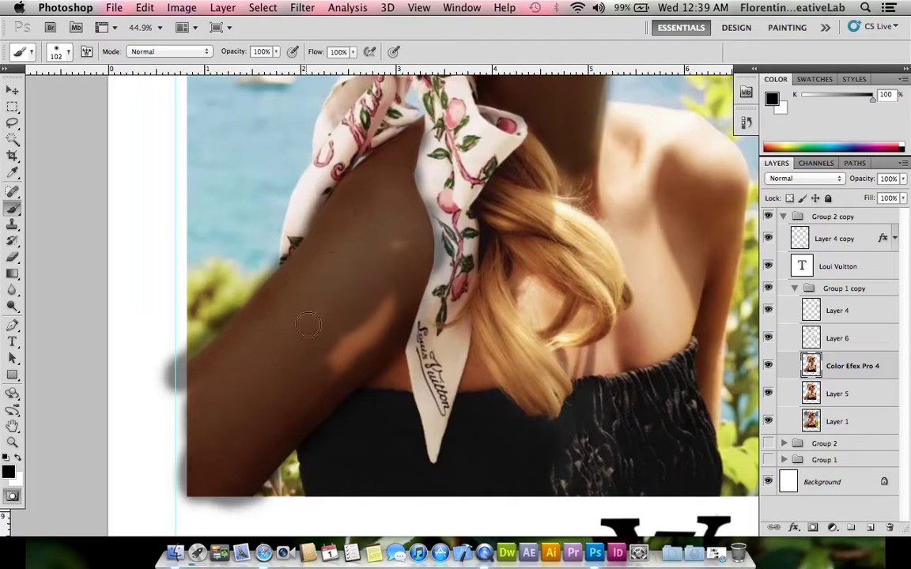
{"action": "mouse_move", "coordinate": [397, 266]}
{"action": "left_mouse_down"}
{"action": "mouse_move", "coordinate": [332, 292]}
{"action": "mouse_move", "coordinate": [369, 323]}
{"action": "mouse_move", "coordinate": [343, 347]}
{"action": "left_mouse_up"}
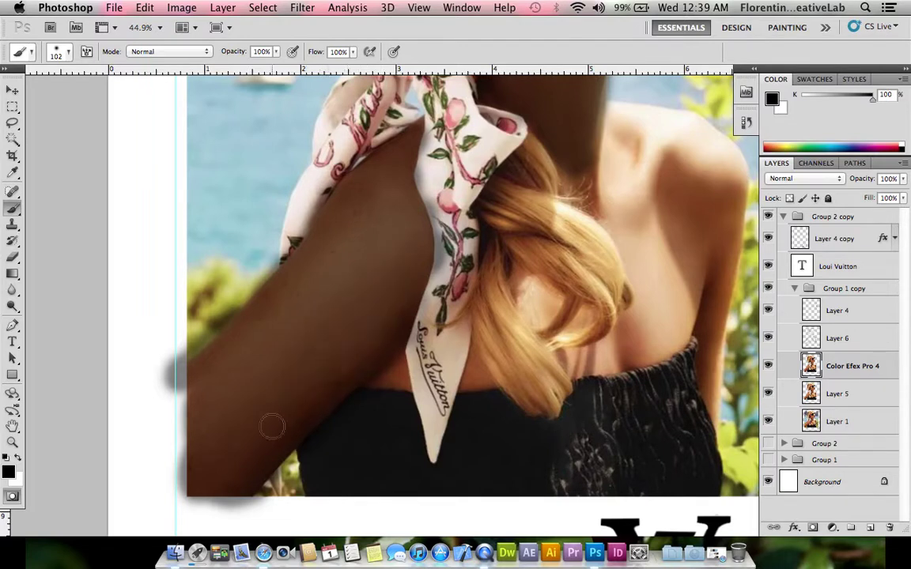
{"action": "left_click_drag", "start_coordinate": [399, 292], "coordinate": [257, 375]}
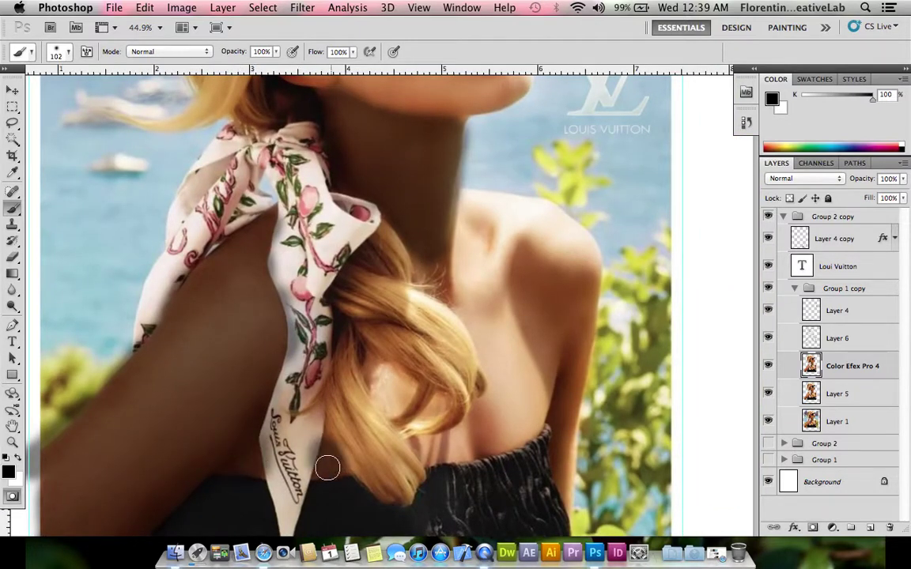
{"action": "left_click_drag", "start_coordinate": [425, 406], "coordinate": [349, 422]}
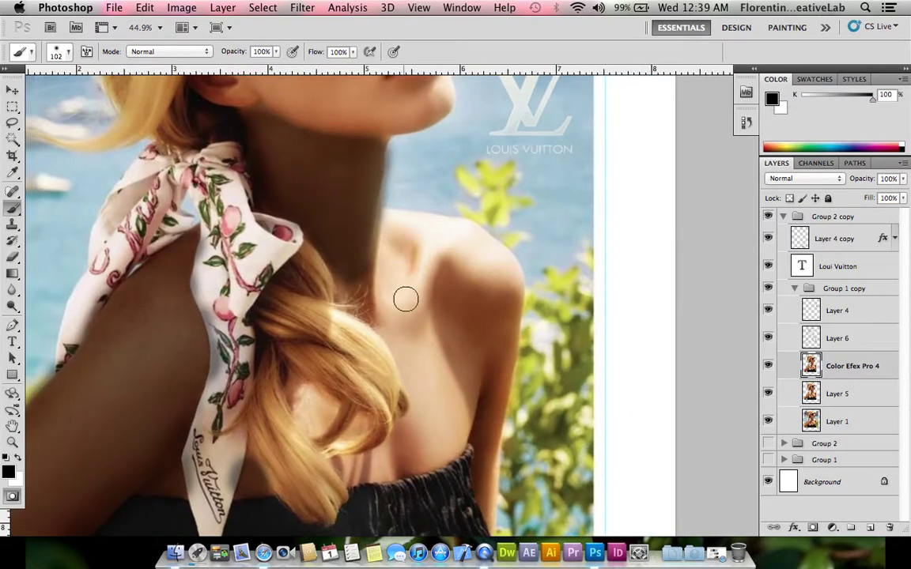
{"action": "mouse_move", "coordinate": [389, 226]}
{"action": "left_mouse_down"}
{"action": "mouse_move", "coordinate": [481, 248]}
{"action": "mouse_move", "coordinate": [504, 269]}
{"action": "mouse_move", "coordinate": [455, 245]}
{"action": "mouse_move", "coordinate": [437, 258]}
{"action": "mouse_move", "coordinate": [455, 272]}
{"action": "mouse_move", "coordinate": [430, 244]}
{"action": "mouse_move", "coordinate": [421, 274]}
{"action": "mouse_move", "coordinate": [403, 289]}
{"action": "mouse_move", "coordinate": [398, 252]}
{"action": "mouse_move", "coordinate": [392, 309]}
{"action": "mouse_move", "coordinate": [418, 333]}
{"action": "mouse_move", "coordinate": [380, 294]}
{"action": "mouse_move", "coordinate": [403, 352]}
{"action": "mouse_move", "coordinate": [355, 305]}
{"action": "mouse_move", "coordinate": [411, 360]}
{"action": "mouse_move", "coordinate": [379, 332]}
{"action": "mouse_move", "coordinate": [398, 345]}
{"action": "mouse_move", "coordinate": [431, 416]}
{"action": "mouse_move", "coordinate": [447, 381]}
{"action": "mouse_move", "coordinate": [427, 396]}
{"action": "mouse_move", "coordinate": [439, 403]}
{"action": "mouse_move", "coordinate": [451, 447]}
{"action": "mouse_move", "coordinate": [399, 411]}
{"action": "mouse_move", "coordinate": [380, 419]}
{"action": "mouse_move", "coordinate": [414, 463]}
{"action": "mouse_move", "coordinate": [404, 439]}
{"action": "mouse_move", "coordinate": [425, 421]}
{"action": "left_mouse_up"}
- Mask the hair edge, right shoulder, right arm and neck, then convert the mask to a selection
{"action": "mouse_move", "coordinate": [406, 457]}
{"action": "left_mouse_down"}
{"action": "mouse_move", "coordinate": [347, 408]}
{"action": "mouse_move", "coordinate": [379, 471]}
{"action": "left_mouse_up"}
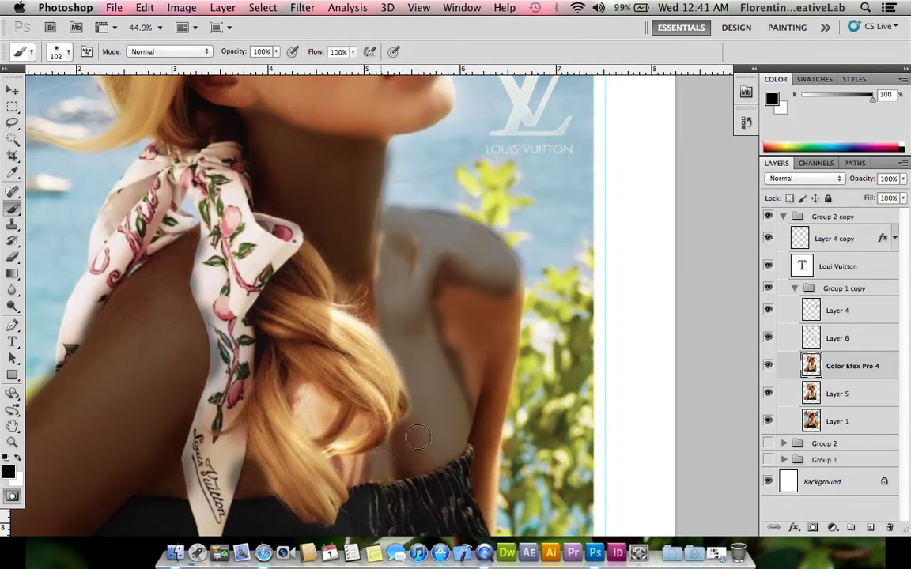
{"action": "mouse_move", "coordinate": [457, 370]}
{"action": "left_mouse_down"}
{"action": "mouse_move", "coordinate": [449, 263]}
{"action": "mouse_move", "coordinate": [459, 322]}
{"action": "mouse_move", "coordinate": [494, 309]}
{"action": "left_mouse_up"}
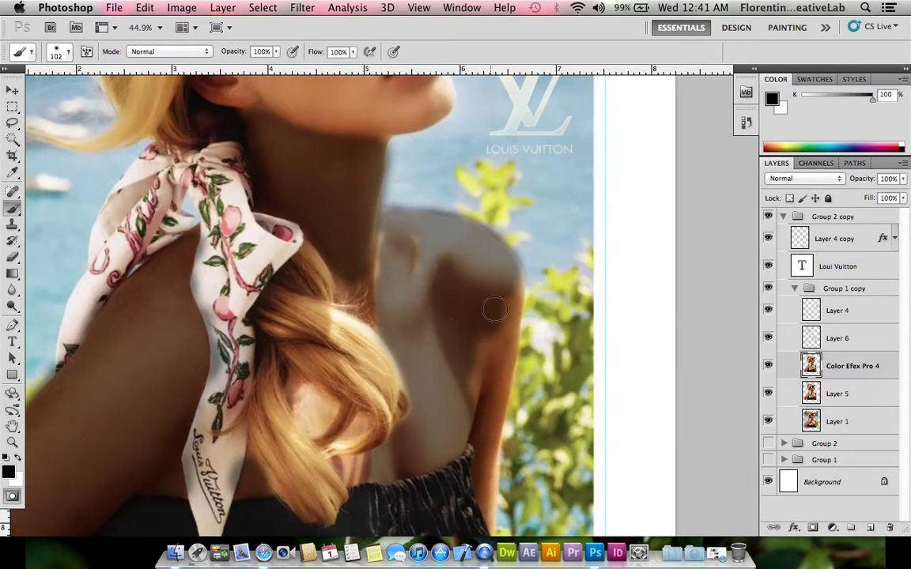
{"action": "mouse_move", "coordinate": [508, 275]}
{"action": "left_mouse_down"}
{"action": "mouse_move", "coordinate": [502, 350]}
{"action": "mouse_move", "coordinate": [465, 407]}
{"action": "left_mouse_up"}
{"action": "mouse_move", "coordinate": [477, 367]}
{"action": "left_mouse_down"}
{"action": "mouse_move", "coordinate": [494, 385]}
{"action": "mouse_move", "coordinate": [481, 480]}
{"action": "mouse_move", "coordinate": [439, 427]}
{"action": "mouse_move", "coordinate": [438, 463]}
{"action": "mouse_move", "coordinate": [487, 378]}
{"action": "left_mouse_up"}
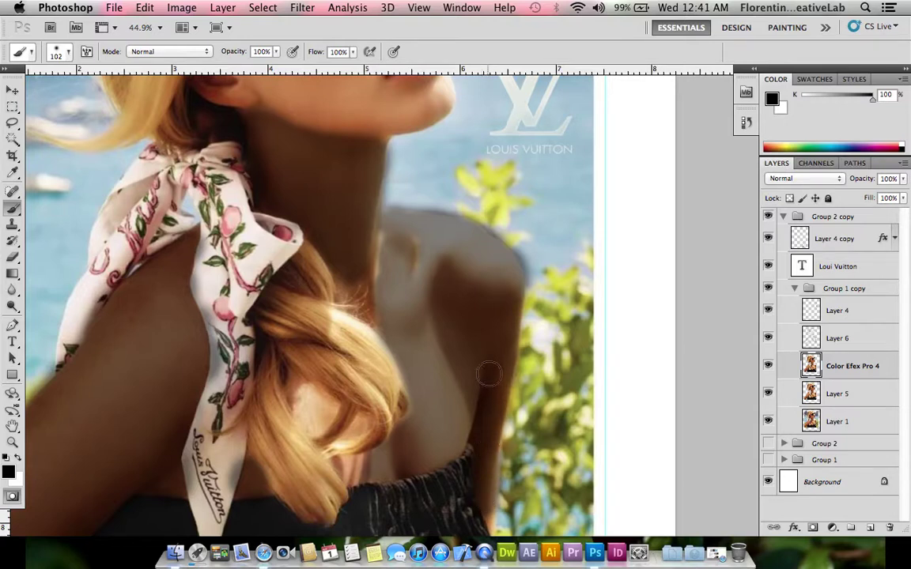
{"action": "left_click_drag", "start_coordinate": [382, 272], "coordinate": [382, 237]}
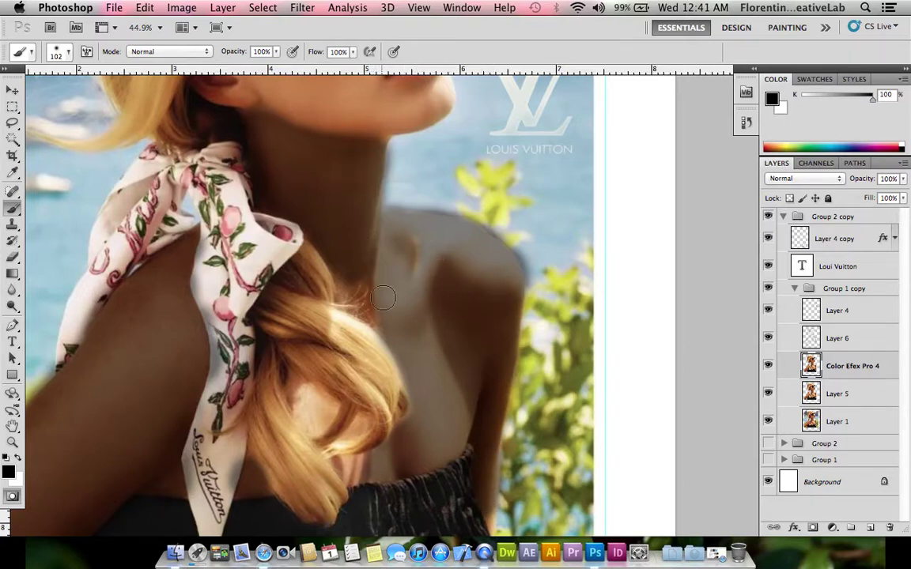
{"action": "key", "text": "v"}
{"action": "left_click", "coordinate": [13, 498]}
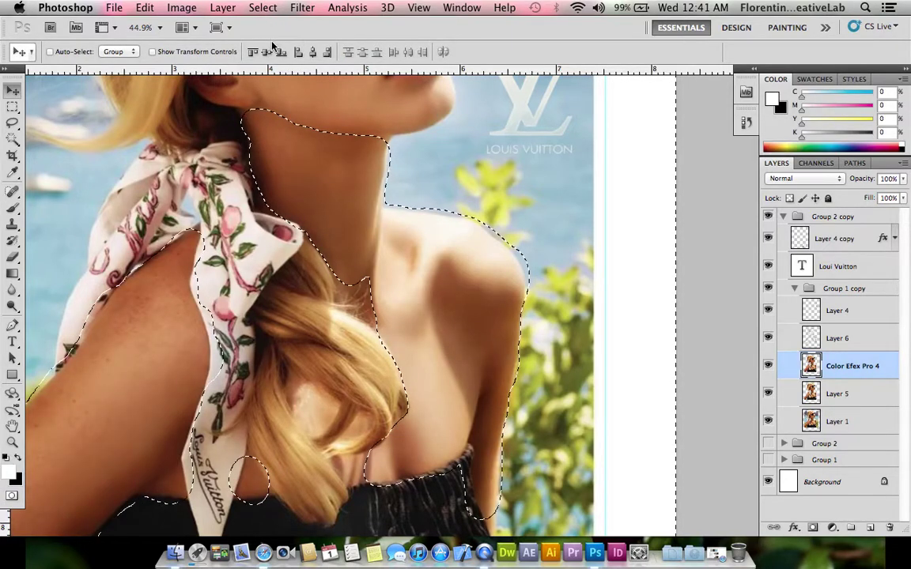
- Invert the selection, reapply the Gaussian Blur to the skin, deselect, zoom out and save
{"action": "left_click", "coordinate": [263, 8]}
{"action": "left_click", "coordinate": [301, 65]}
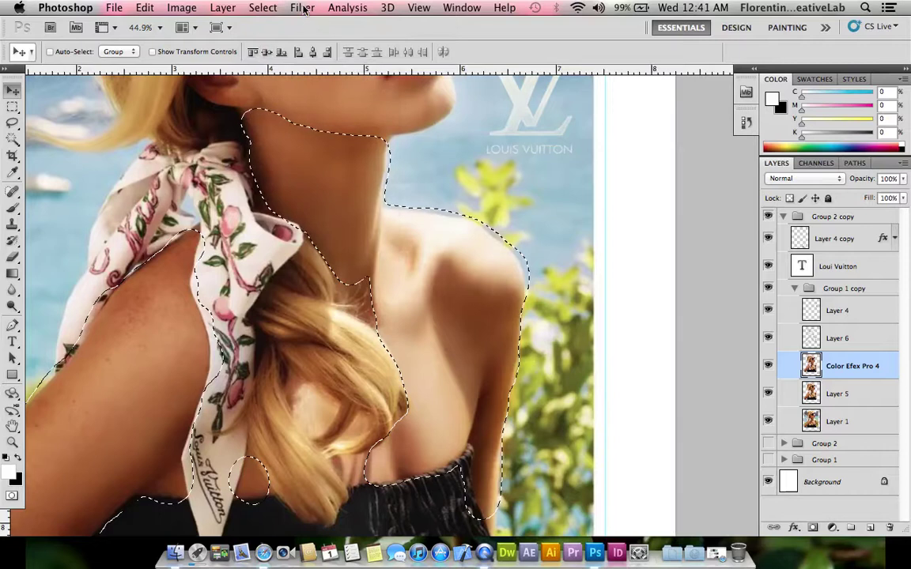
{"action": "left_click", "coordinate": [302, 8]}
{"action": "left_click", "coordinate": [337, 54]}
{"action": "key", "text": "ctrl+d"}
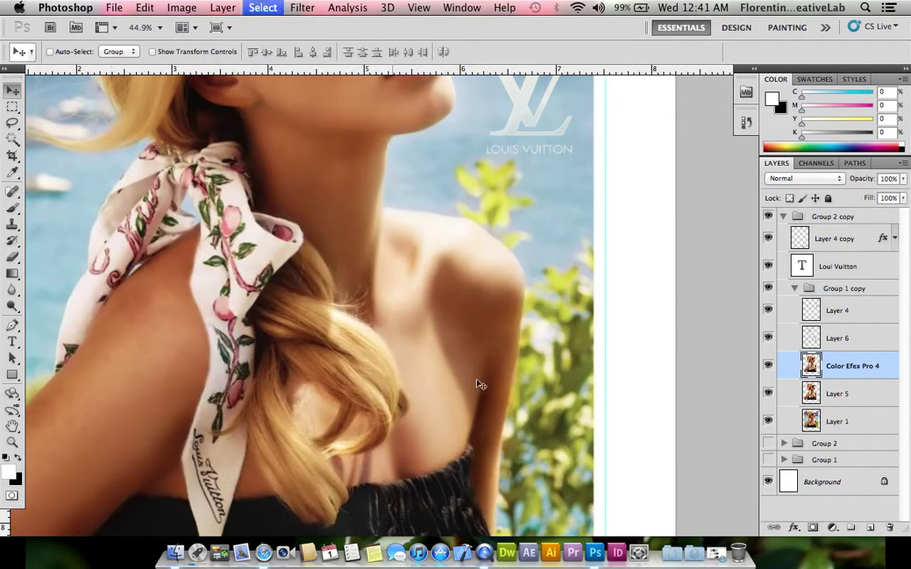
{"action": "scroll", "coordinate": [471, 296], "scroll_direction": "down", "scroll_amount": 1}
{"action": "scroll", "coordinate": [468, 297], "scroll_direction": "down", "scroll_amount": 3}
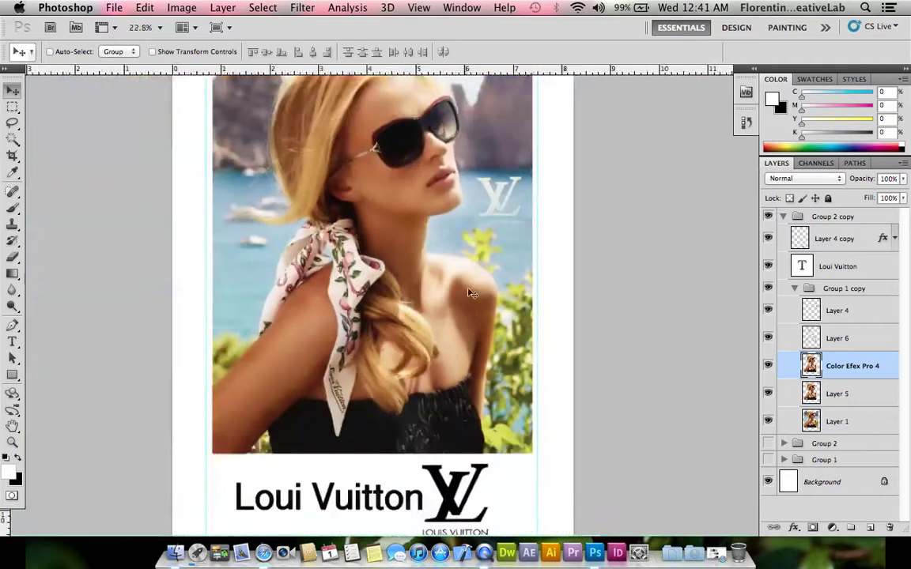
{"action": "scroll", "coordinate": [459, 237], "scroll_direction": "down", "scroll_amount": 2}
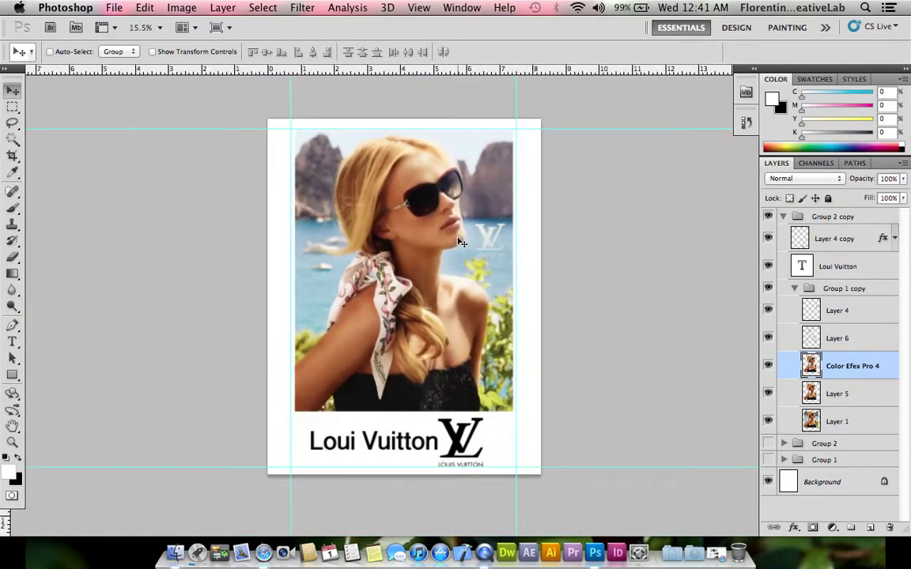
{"action": "key", "text": "ctrl+s"}
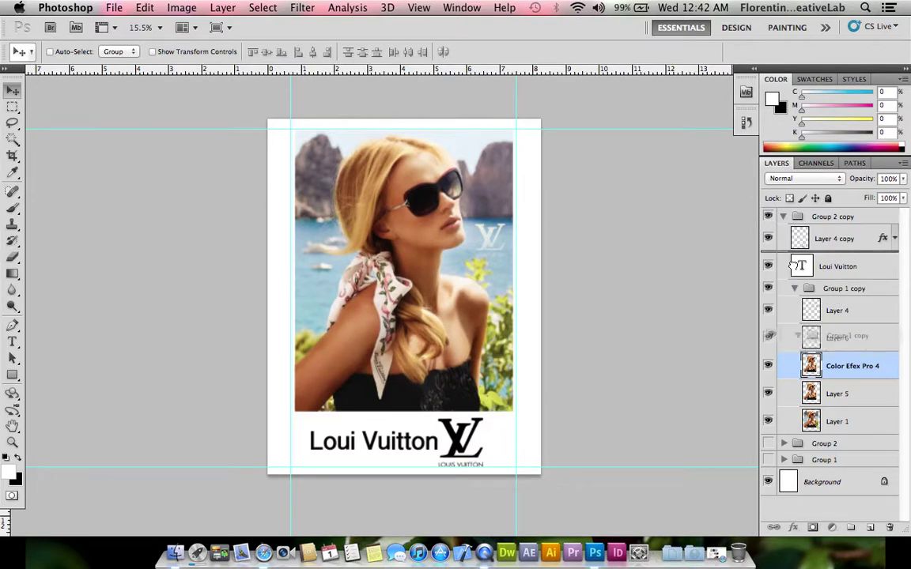
- Undo a layer reorder, collapse the groups, and make Group 2 copy and Group 2 visible
{"action": "left_click_drag", "start_coordinate": [822, 288], "coordinate": [793, 257]}
{"action": "key", "text": "ctrl+z"}
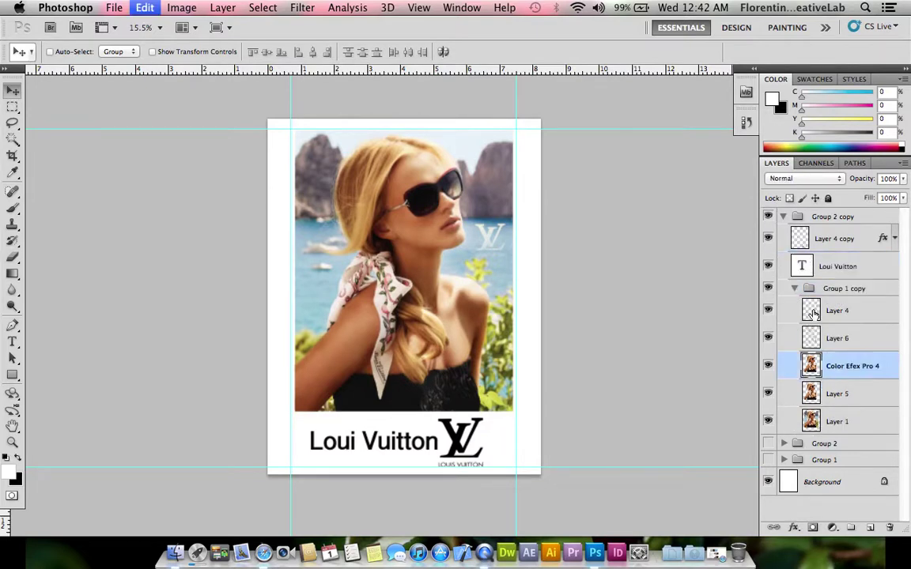
{"action": "left_click", "coordinate": [795, 288]}
{"action": "left_click", "coordinate": [767, 288]}
{"action": "left_click", "coordinate": [768, 288]}
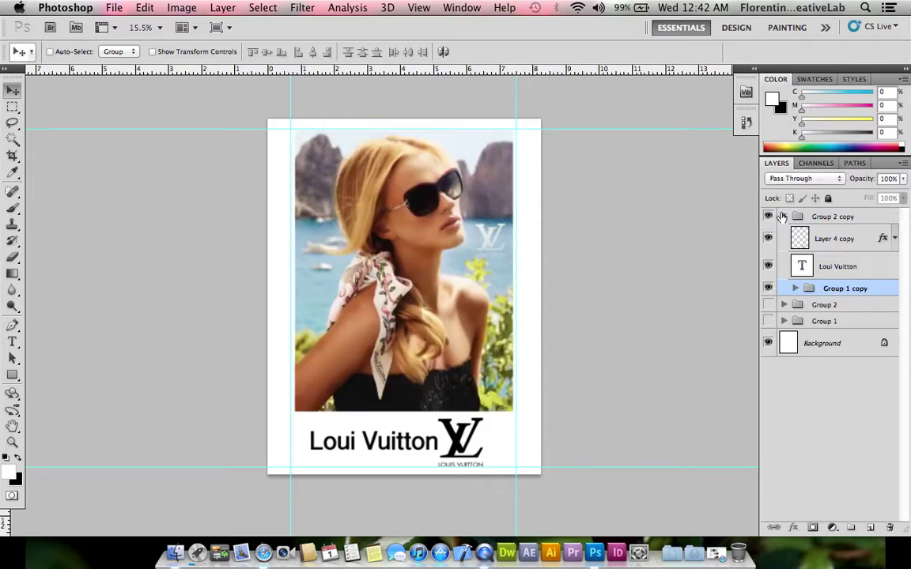
{"action": "left_click", "coordinate": [783, 216]}
{"action": "left_click", "coordinate": [768, 216]}
{"action": "left_click", "coordinate": [768, 232]}
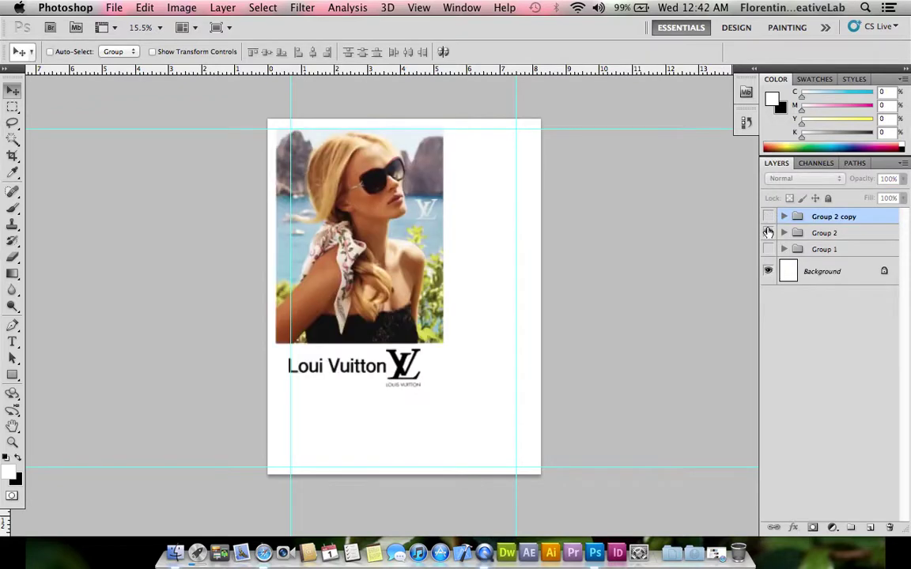
{"action": "left_click", "coordinate": [768, 232]}
{"action": "left_click", "coordinate": [768, 220]}
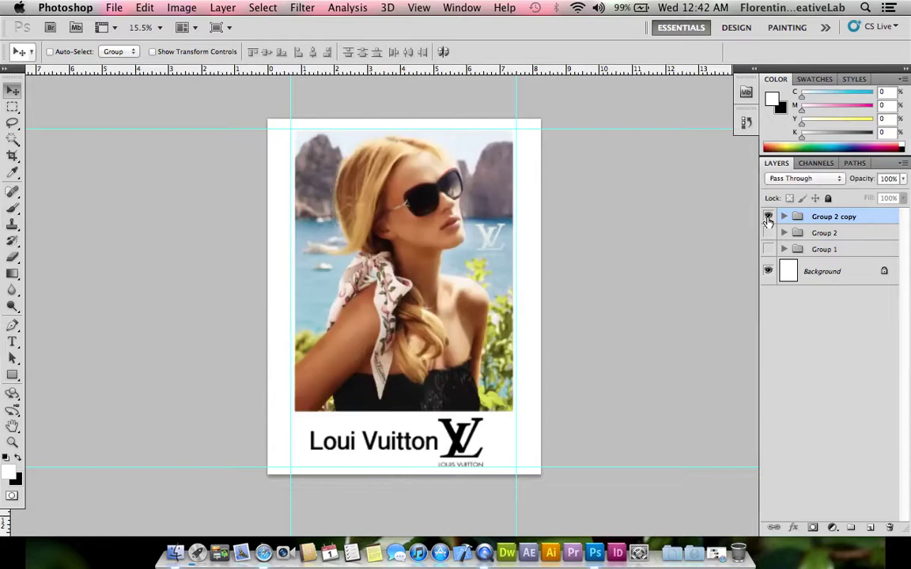
{"action": "left_click", "coordinate": [768, 232]}
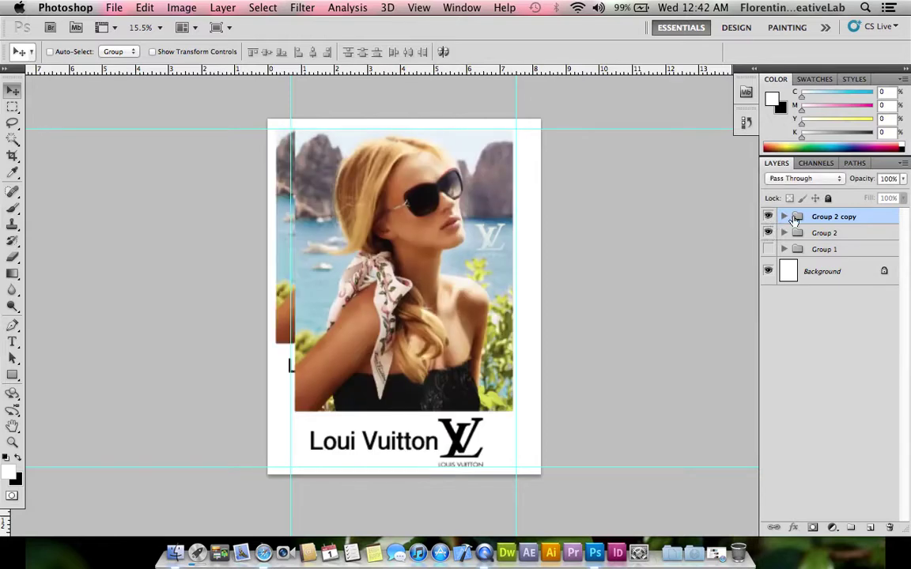
- Duplicate Group 2 copy into Group 2 copy 2 and hide the original Group 2 copy
{"action": "left_click_drag", "start_coordinate": [813, 216], "coordinate": [866, 525]}
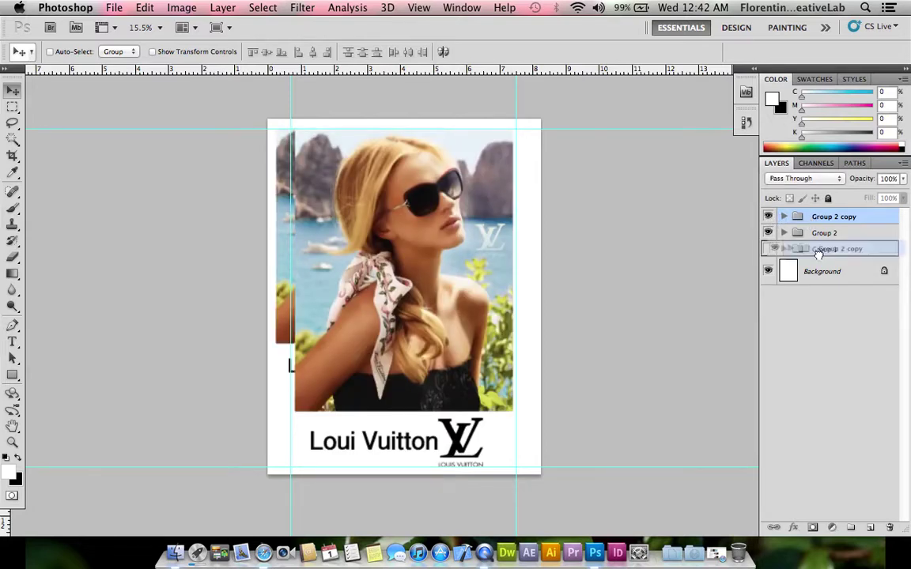
{"action": "left_click", "coordinate": [767, 233]}
{"action": "key", "text": "ctrl+t"}
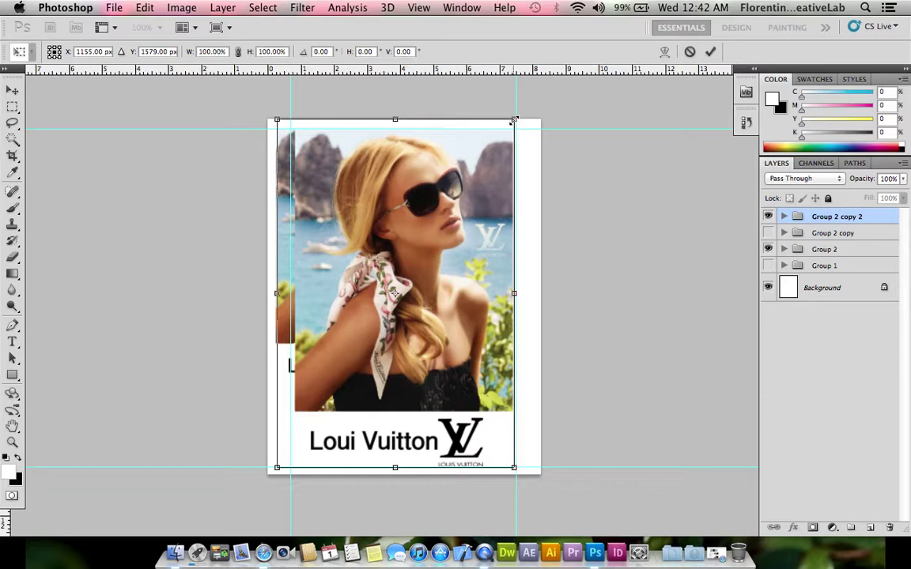
- Scale Group 2 copy 2 to about 80%, move it up-left, commit and save
{"action": "left_click_drag", "start_coordinate": [514, 120], "coordinate": [490, 149]}
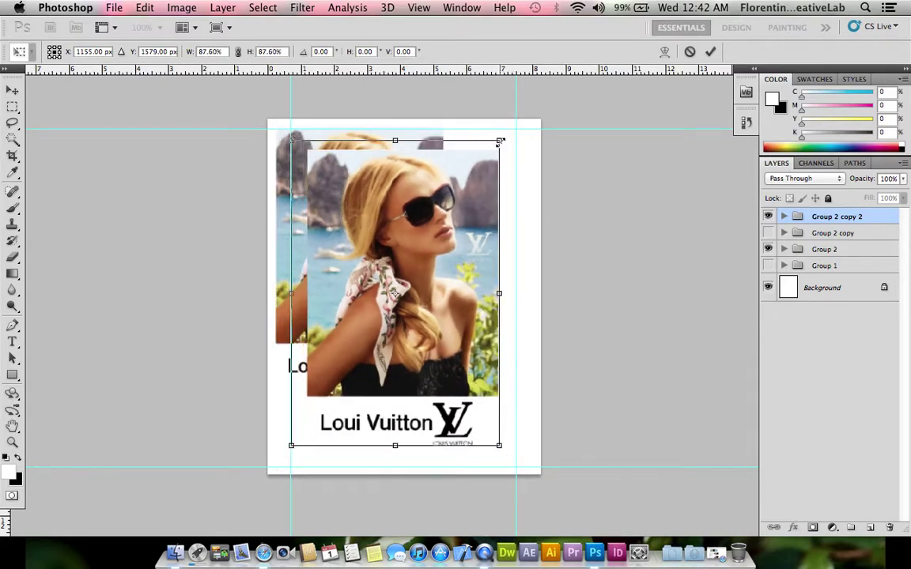
{"action": "left_click_drag", "start_coordinate": [428, 200], "coordinate": [397, 178]}
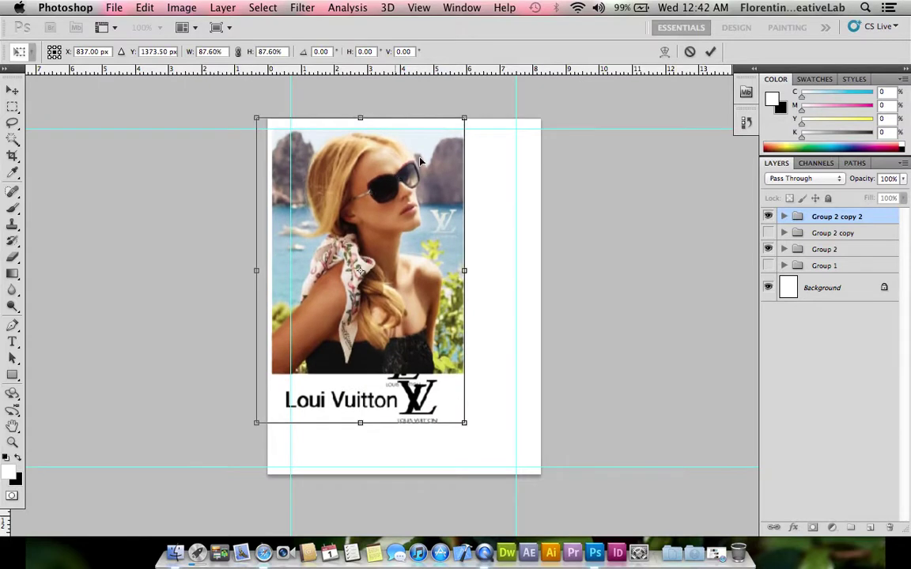
{"action": "left_click_drag", "start_coordinate": [465, 119], "coordinate": [454, 136]}
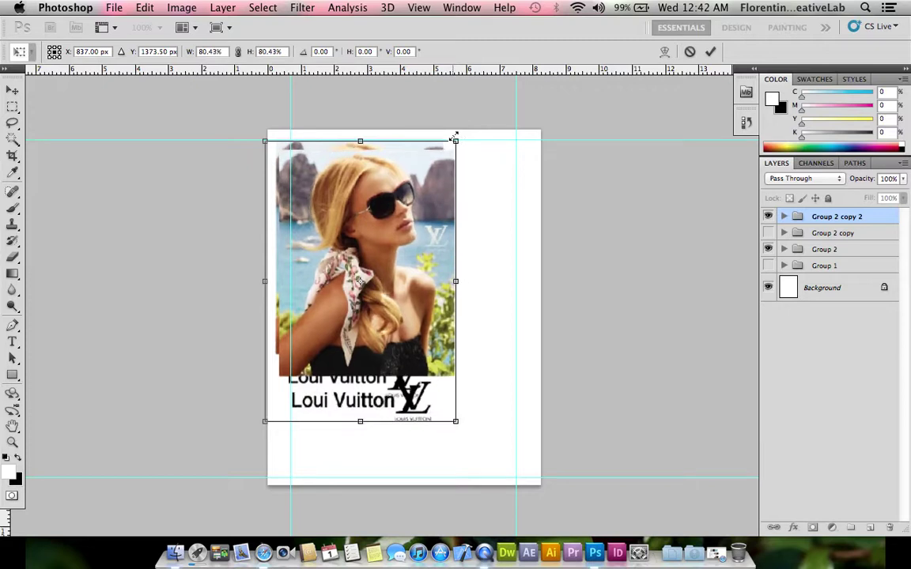
{"action": "key", "text": "Return"}
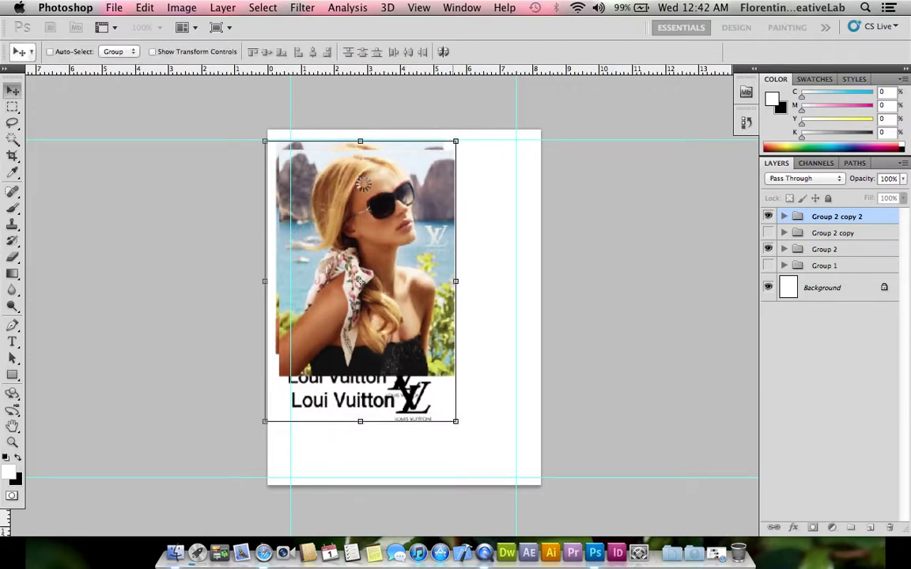
{"action": "key", "text": "ctrl+s"}
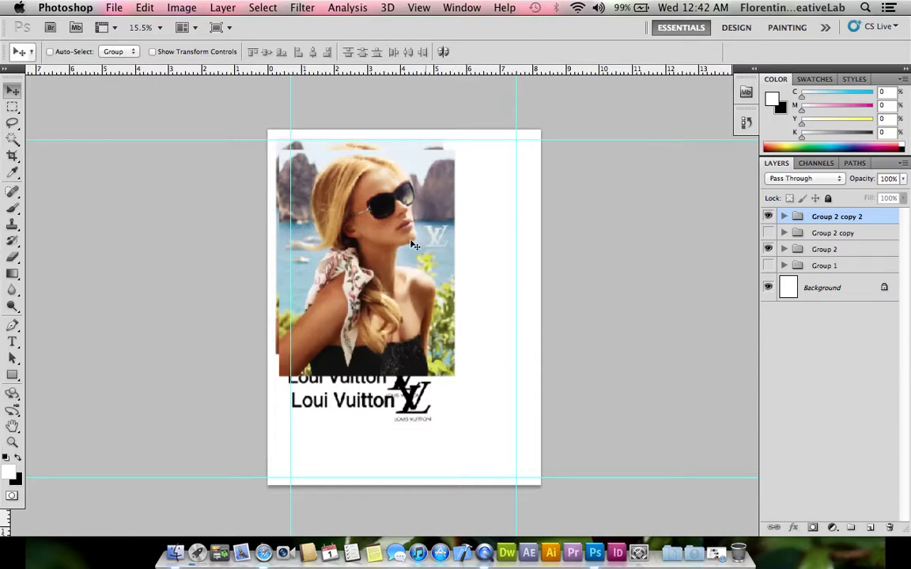
- Nudge the smaller ad layout slightly up and zoom in on the photo's left edge
{"action": "left_click_drag", "start_coordinate": [414, 246], "coordinate": [388, 227]}
{"action": "scroll", "coordinate": [395, 227], "scroll_direction": "up", "scroll_amount": 1}
{"action": "scroll", "coordinate": [391, 234], "scroll_direction": "up", "scroll_amount": 2}
{"action": "scroll", "coordinate": [378, 257], "scroll_direction": "up", "scroll_amount": 2}
{"action": "scroll", "coordinate": [314, 254], "scroll_direction": "up", "scroll_amount": 3}
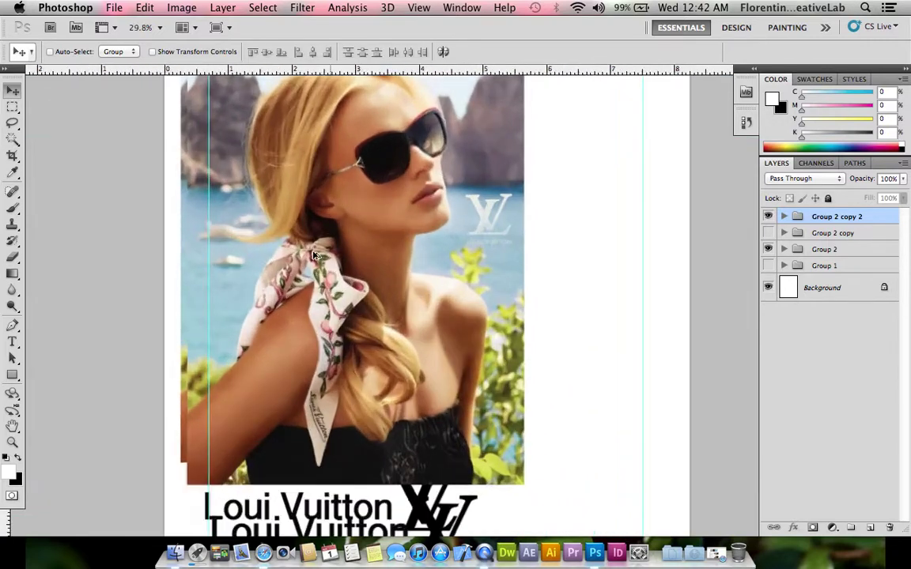
{"action": "scroll", "coordinate": [314, 254], "scroll_direction": "up", "scroll_amount": 1}
{"action": "left_click_drag", "start_coordinate": [178, 244], "coordinate": [246, 240]}
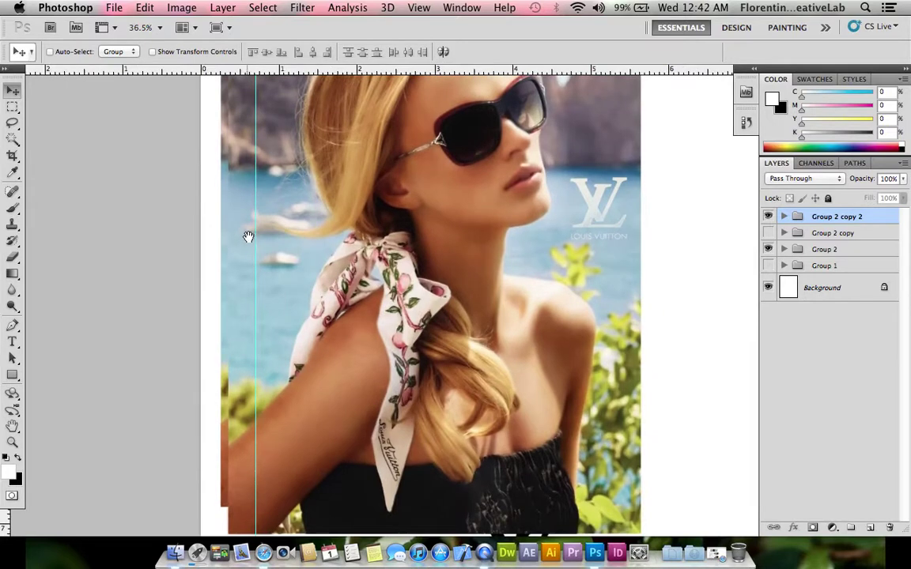
{"action": "scroll", "coordinate": [249, 237], "scroll_direction": "up", "scroll_amount": 1}
{"action": "scroll", "coordinate": [253, 237], "scroll_direction": "up", "scroll_amount": 1}
{"action": "scroll", "coordinate": [265, 240], "scroll_direction": "up", "scroll_amount": 1}
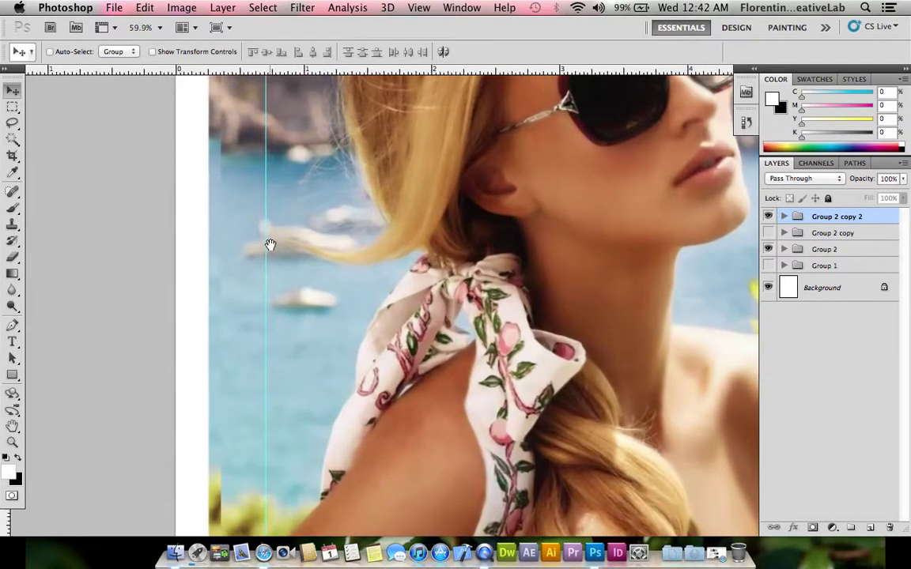
- Hide the Group 2 layout and zoom back out to the whole page
{"action": "left_click", "coordinate": [769, 249]}
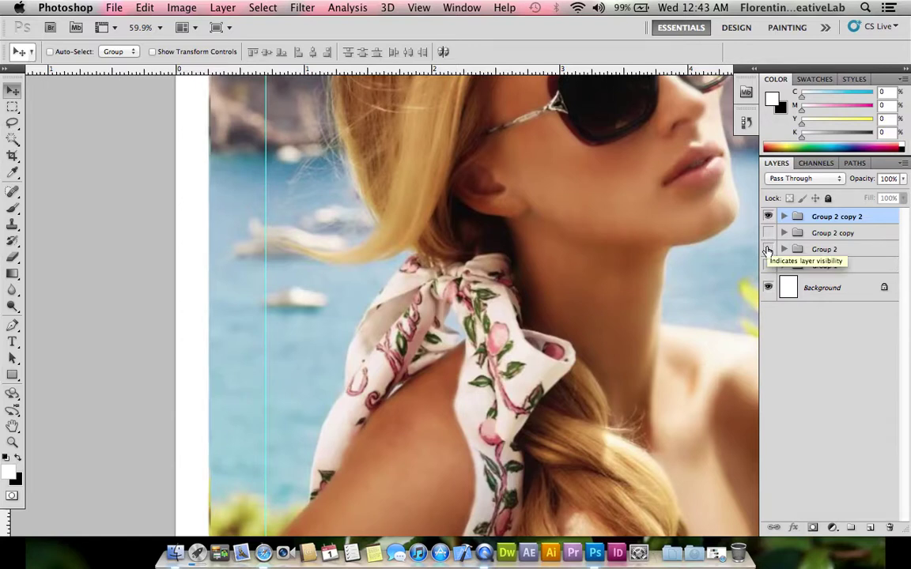
{"action": "scroll", "coordinate": [595, 289], "scroll_direction": "down", "scroll_amount": 5}
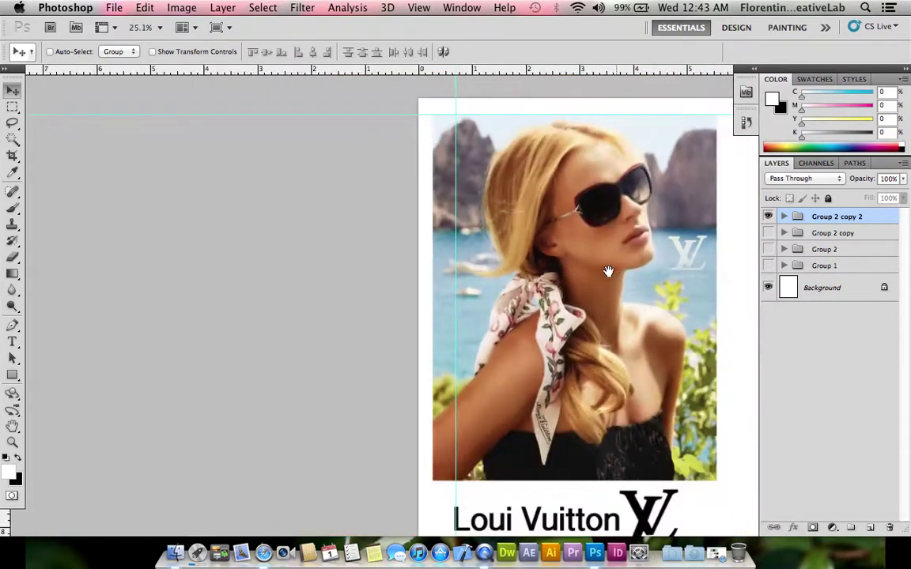
{"action": "scroll", "coordinate": [494, 229], "scroll_direction": "right", "scroll_amount": 3}
{"action": "scroll", "coordinate": [509, 259], "scroll_direction": "down", "scroll_amount": 2}
{"action": "scroll", "coordinate": [508, 259], "scroll_direction": "down", "scroll_amount": 2}
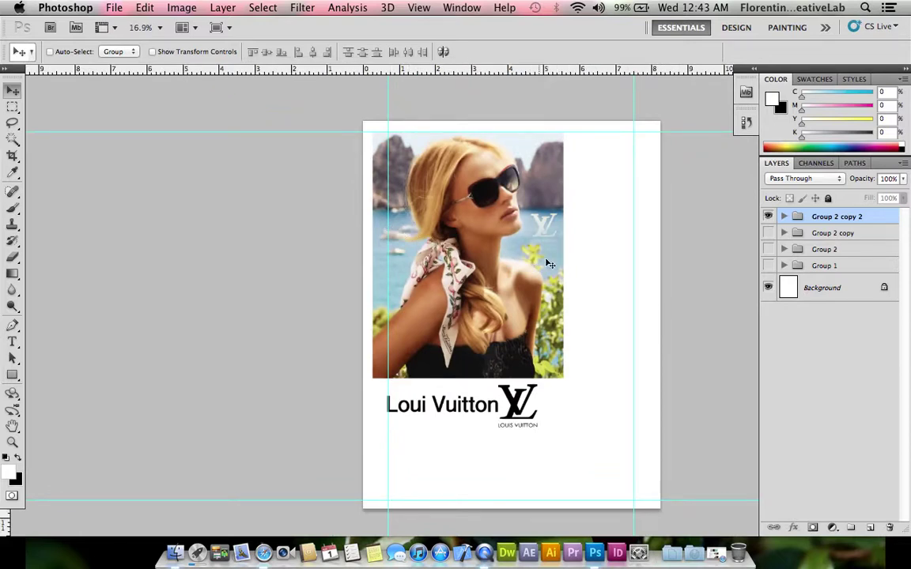
{"action": "left_click_drag", "start_coordinate": [536, 288], "coordinate": [496, 269]}
- Cancel the save prompt, then reveal and delete the Group 2 layout group
{"action": "key", "text": "super+s"}
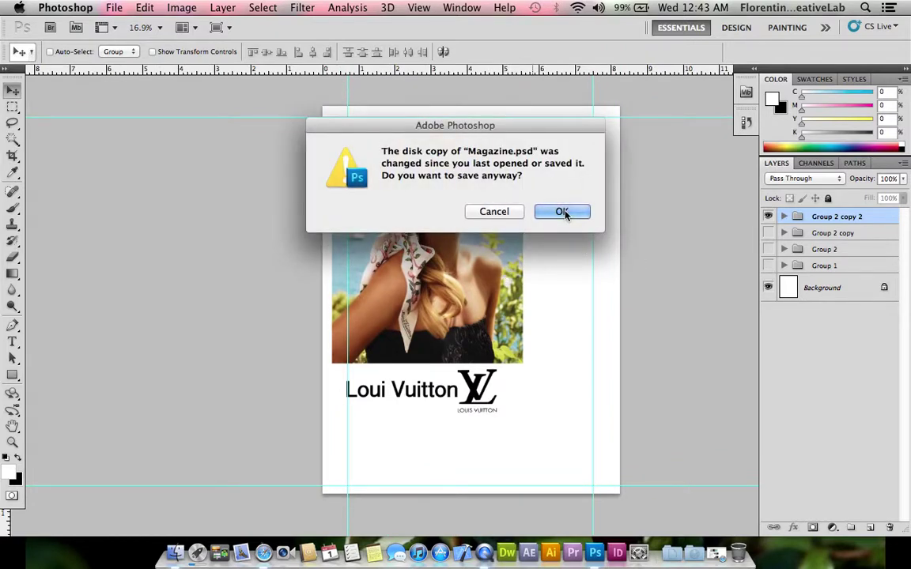
{"action": "left_click", "coordinate": [514, 217]}
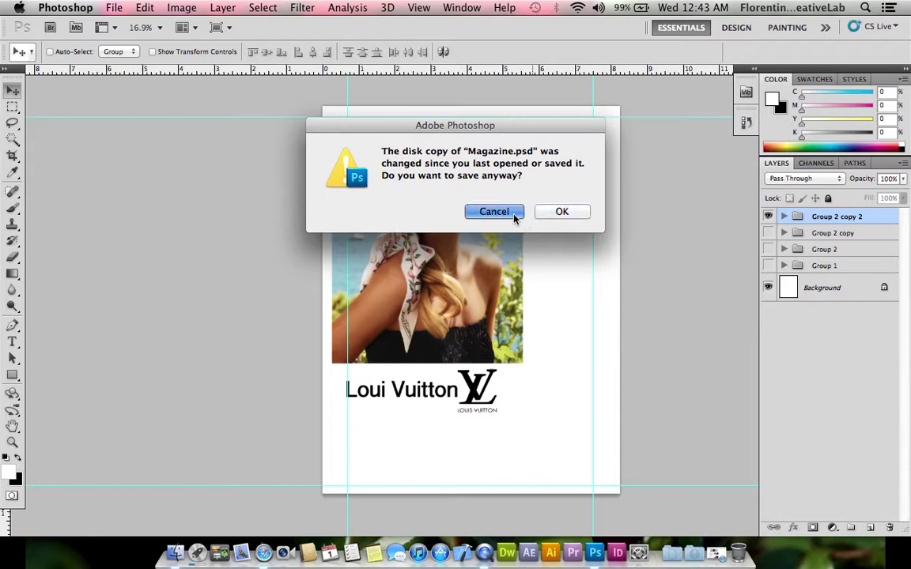
{"action": "left_click", "coordinate": [769, 216]}
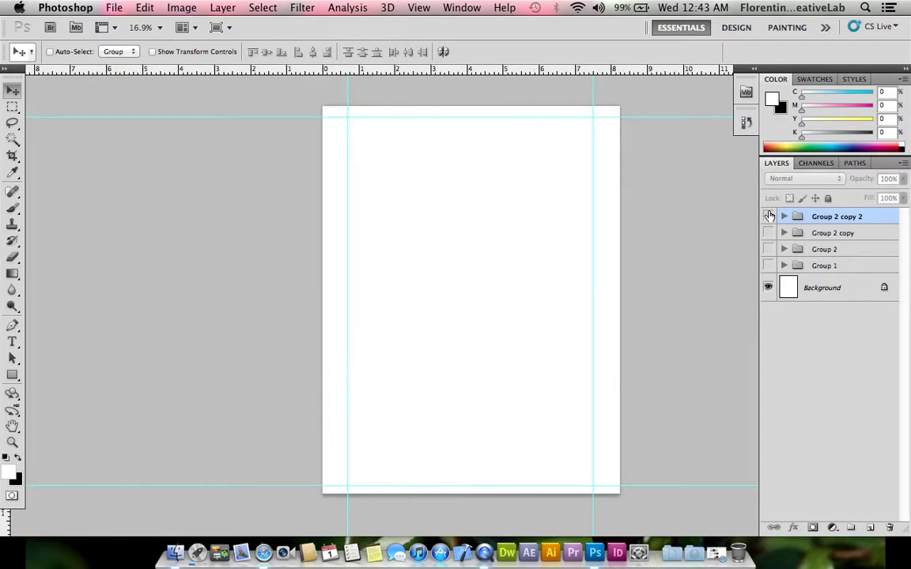
{"action": "left_click", "coordinate": [769, 249]}
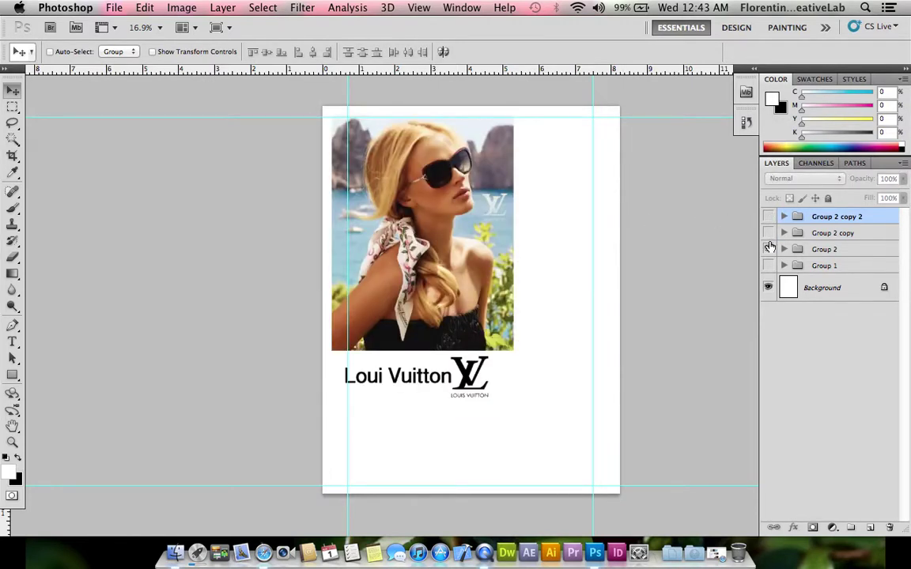
{"action": "left_click", "coordinate": [801, 250]}
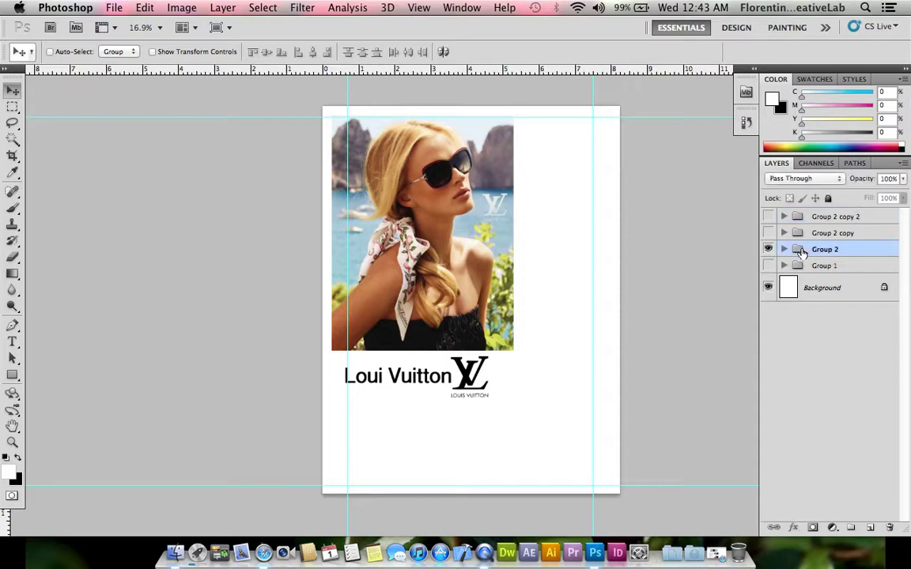
{"action": "key", "text": "Delete"}
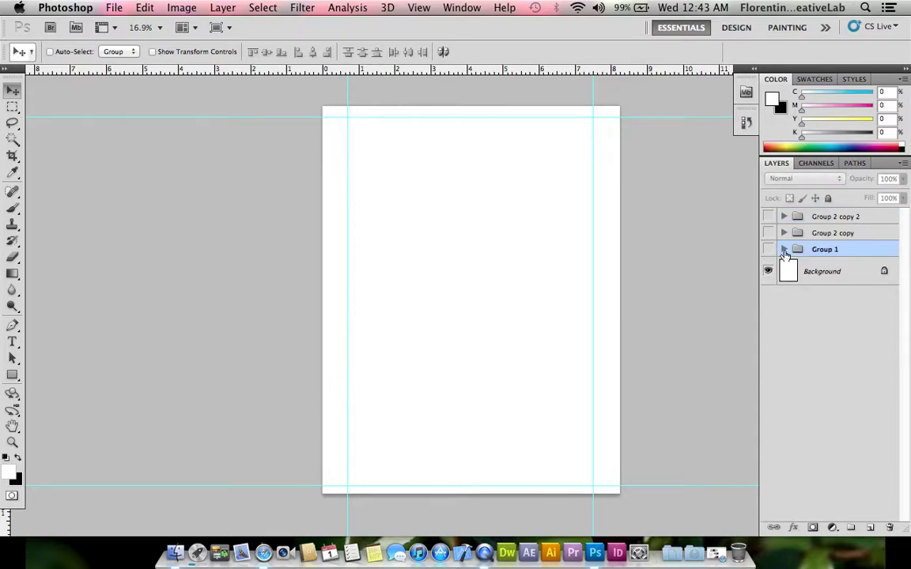
- Compare the remaining layouts, save Magazine.psd, and leave only Group 2 copy 2 visible
{"action": "left_click", "coordinate": [768, 249]}
{"action": "left_click", "coordinate": [769, 250]}
{"action": "left_click", "coordinate": [768, 234]}
{"action": "left_click", "coordinate": [767, 217]}
{"action": "left_click", "coordinate": [768, 216]}
{"action": "key", "text": "super+s"}
{"action": "left_click", "coordinate": [539, 215]}
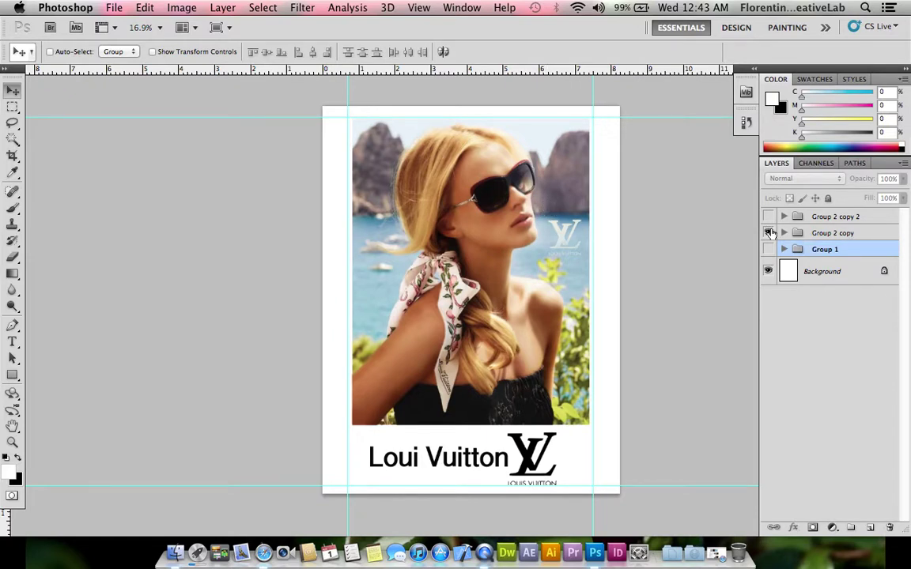
{"action": "left_click", "coordinate": [768, 232]}
{"action": "left_click", "coordinate": [768, 216]}
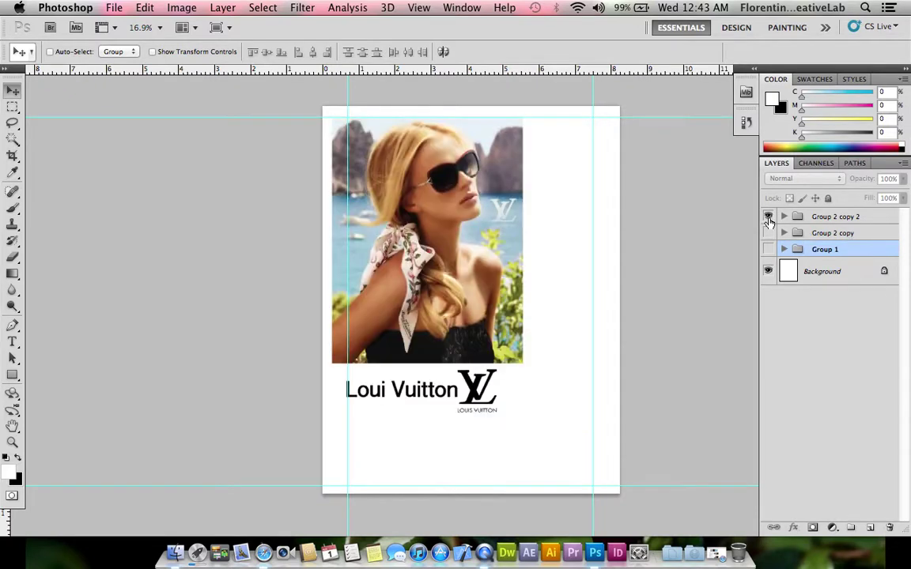